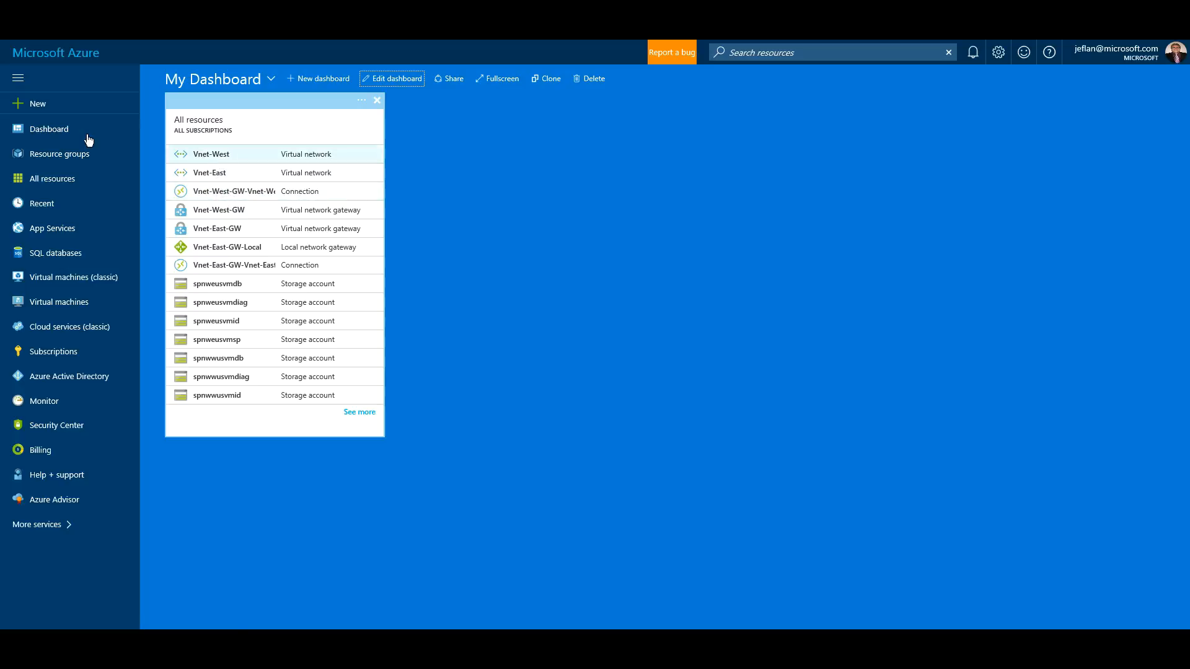
- Start a VNet-to-VNet connection in the existing RG-West-Network resource group in West US
click(40, 112)
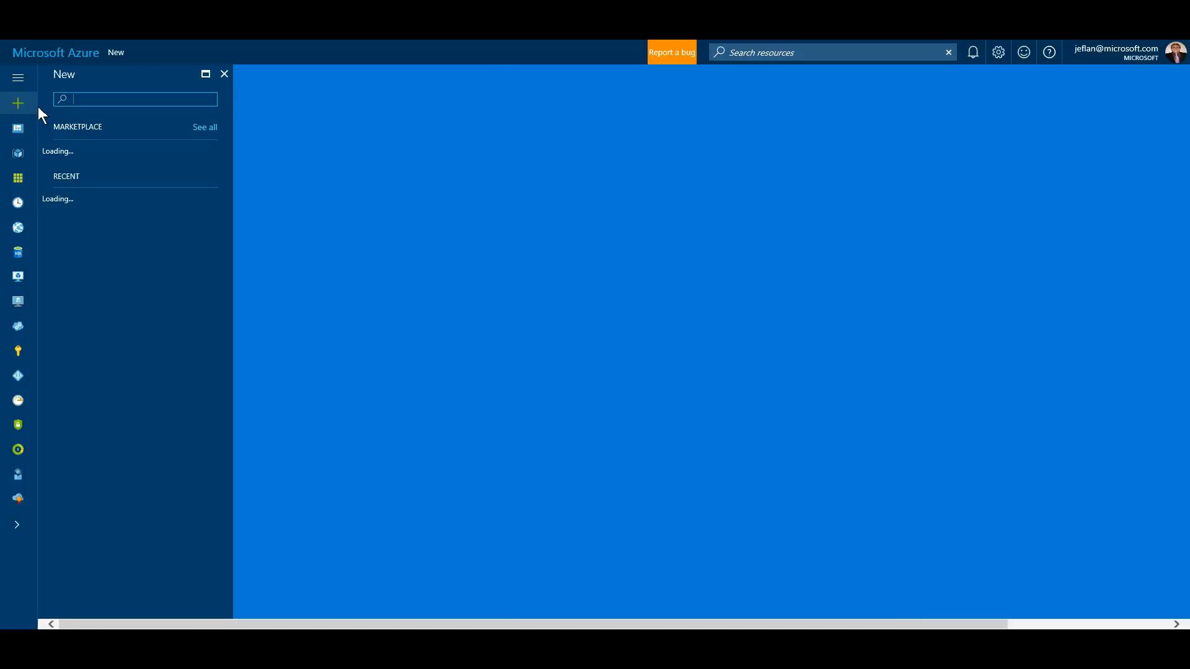
click(118, 176)
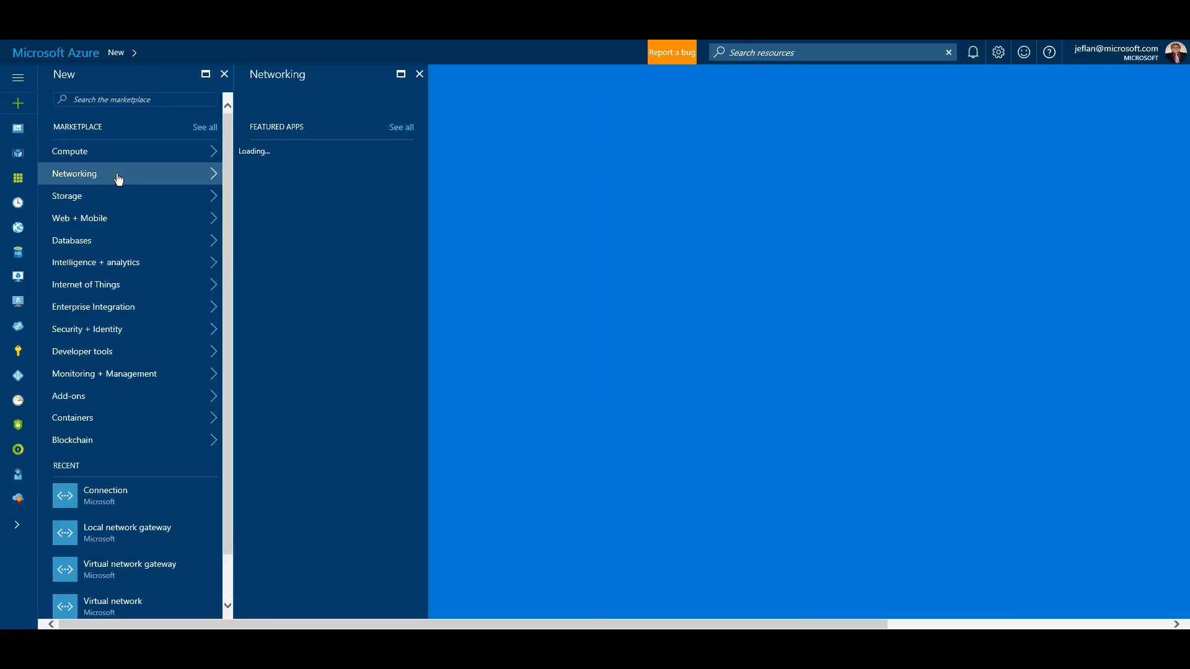
scroll(368, 530, down, 3)
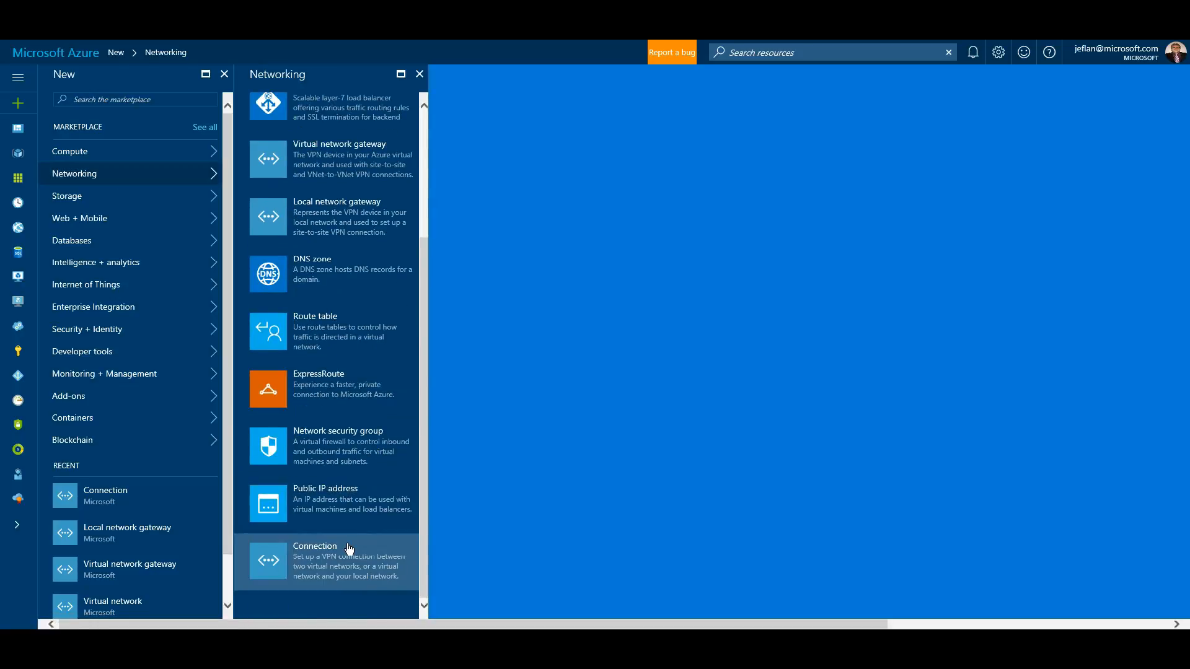
click(332, 562)
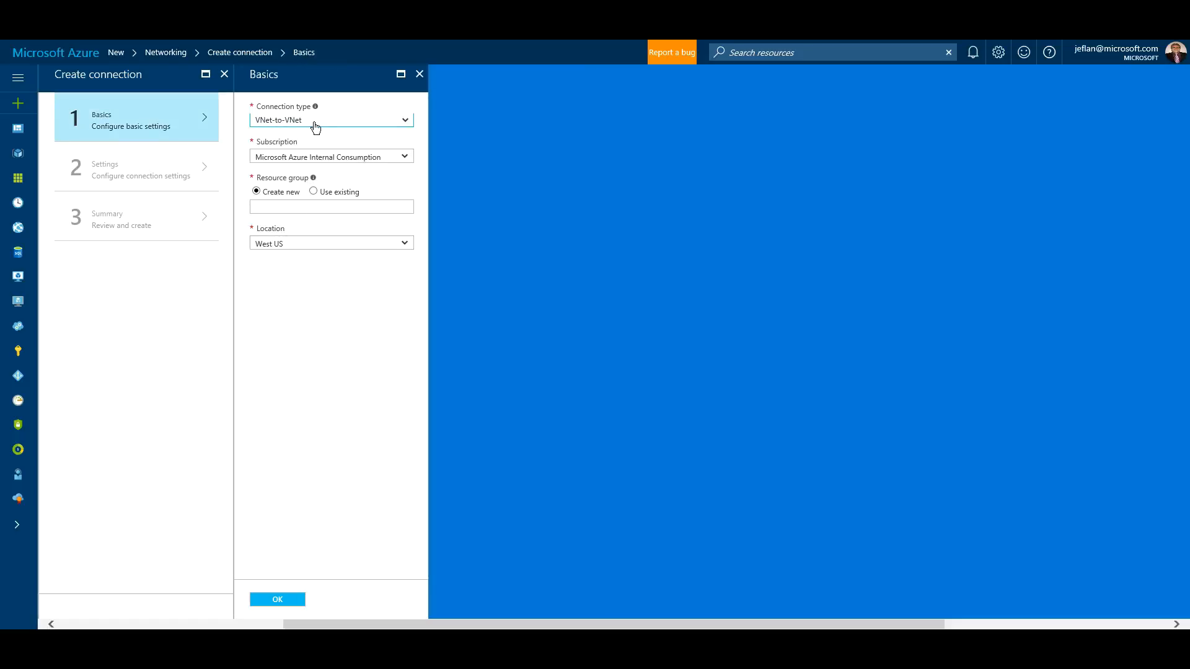
click(313, 191)
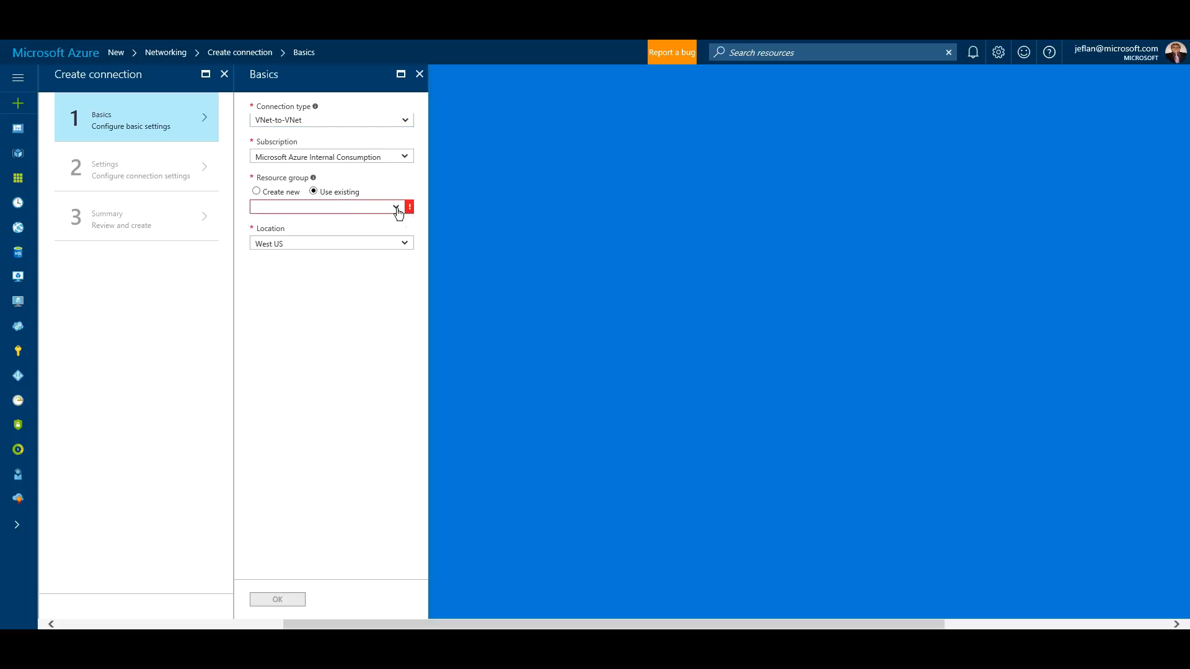
click(397, 209)
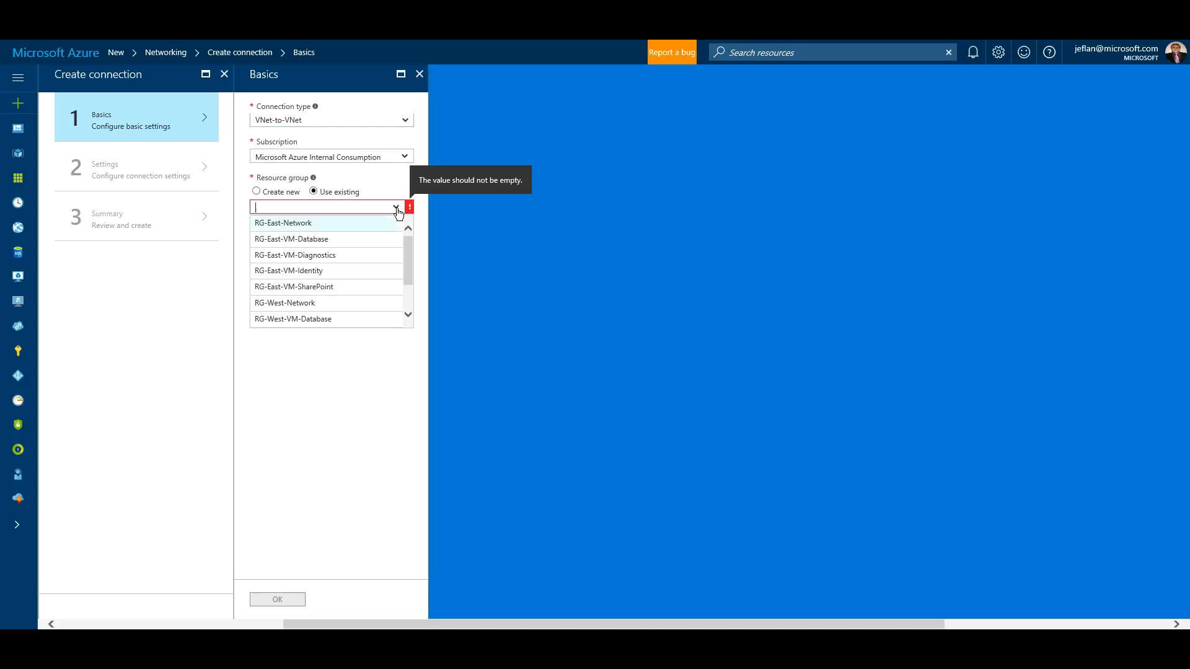
click(330, 306)
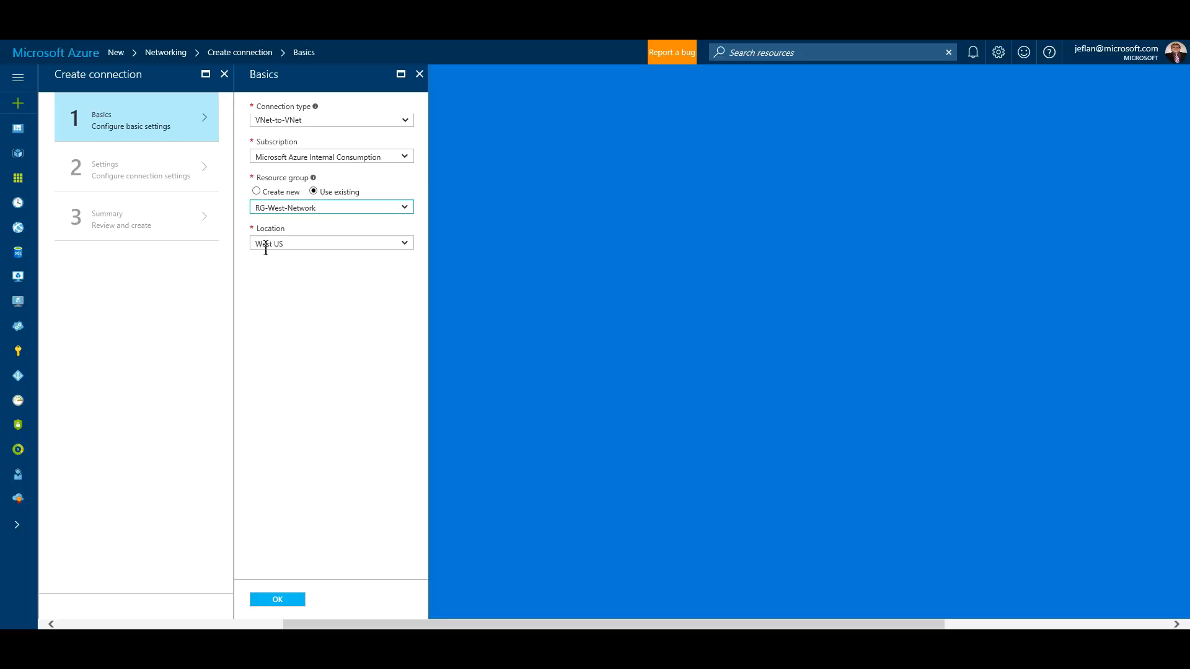
click(278, 600)
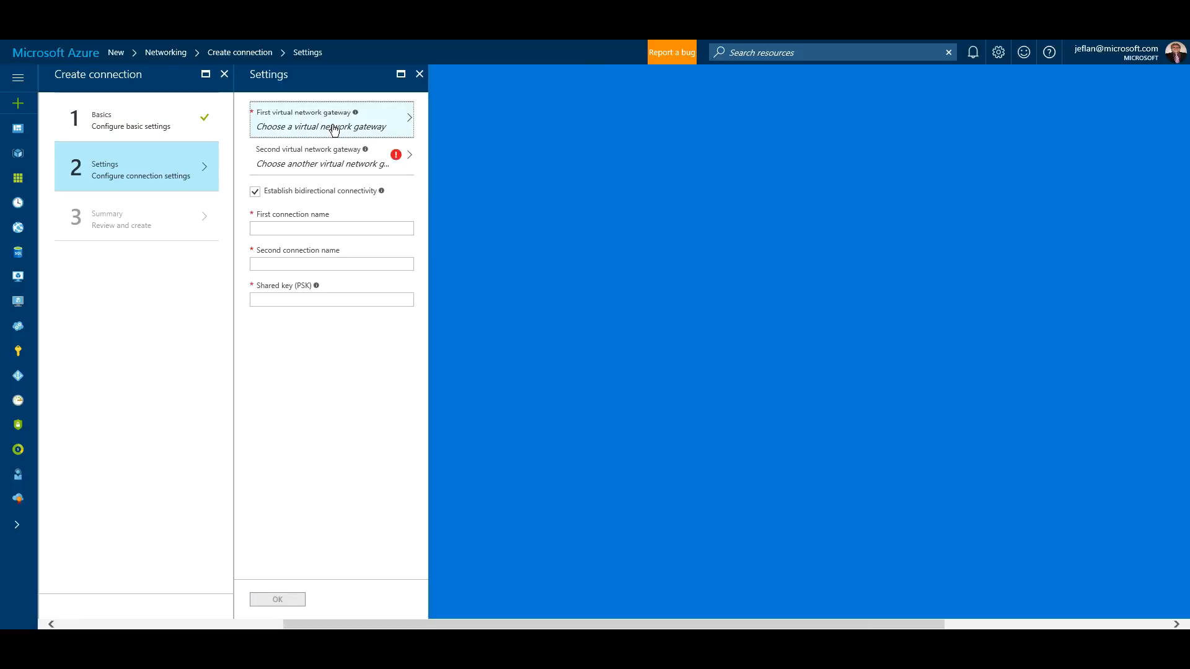
- Connect gateway Vnet-West-GW to Vnet-East-GW with a pre-shared key and confirm the settings
click(335, 129)
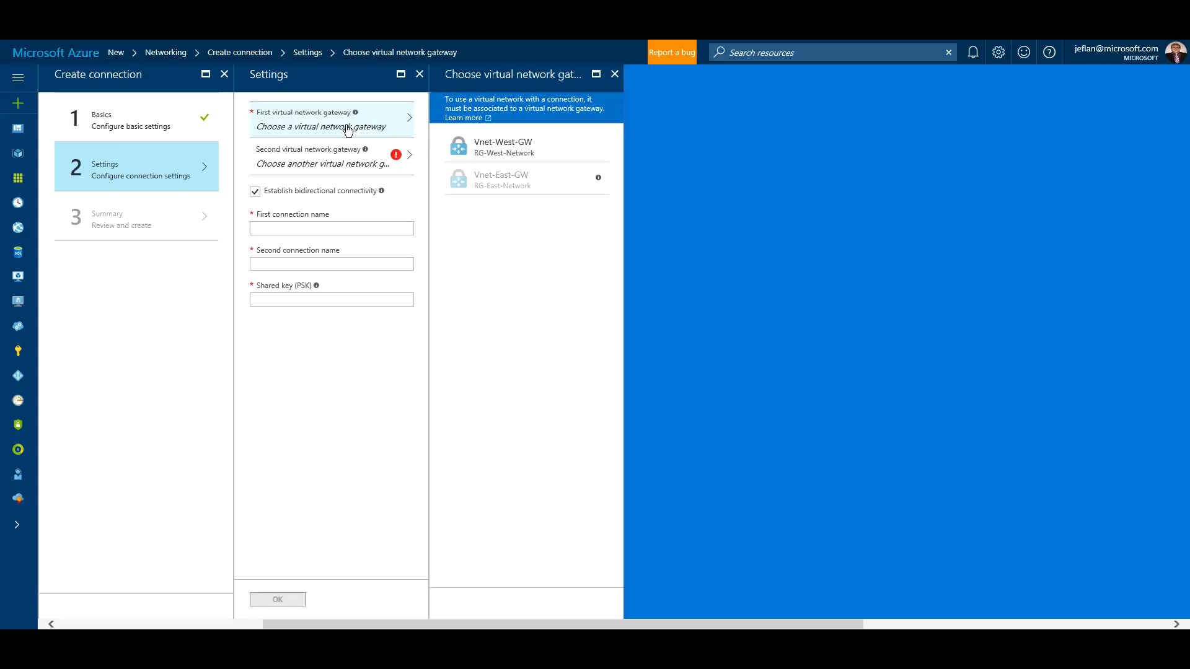
click(512, 146)
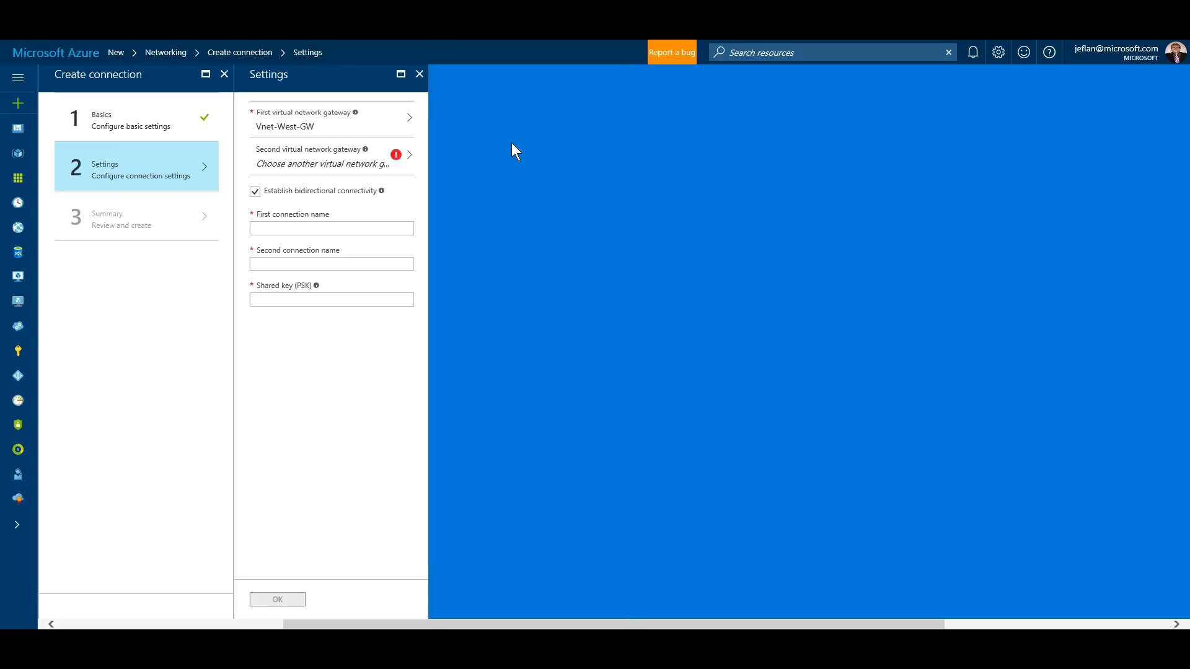
click(337, 154)
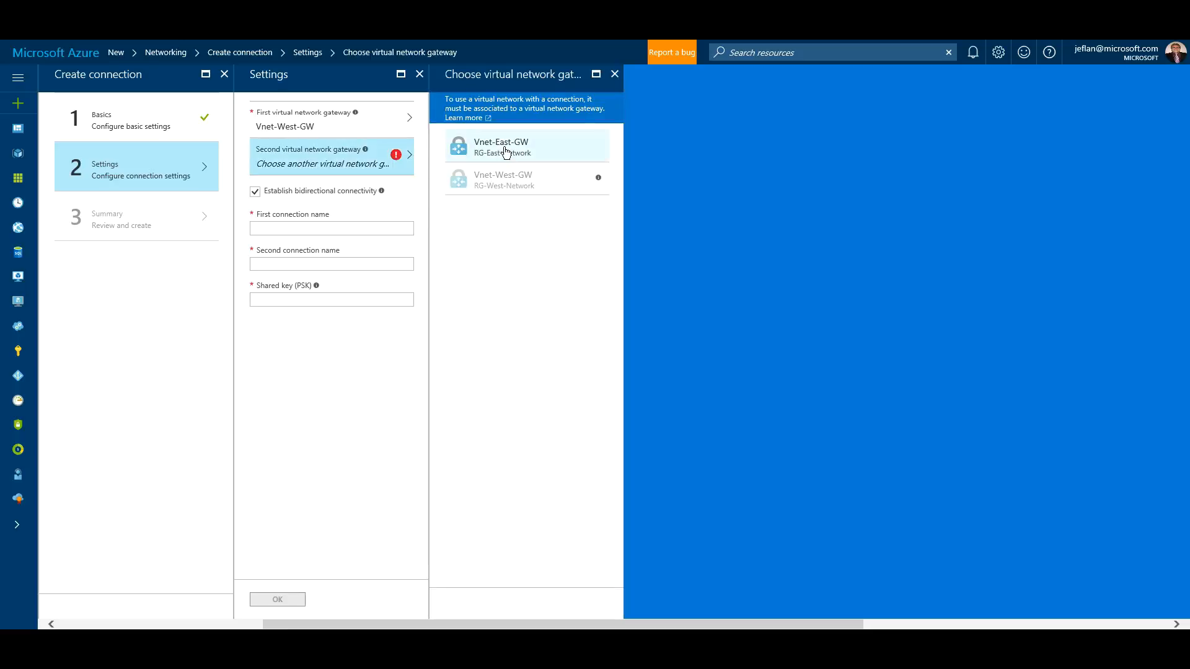
click(505, 150)
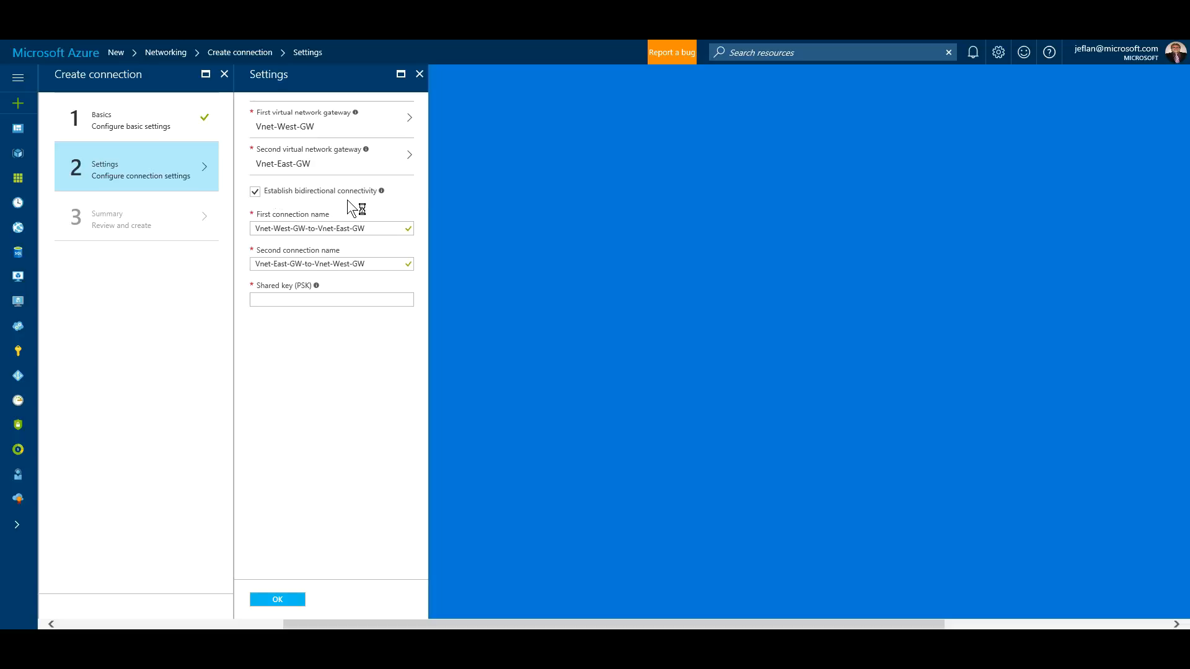
click(292, 301)
click(327, 366)
click(278, 600)
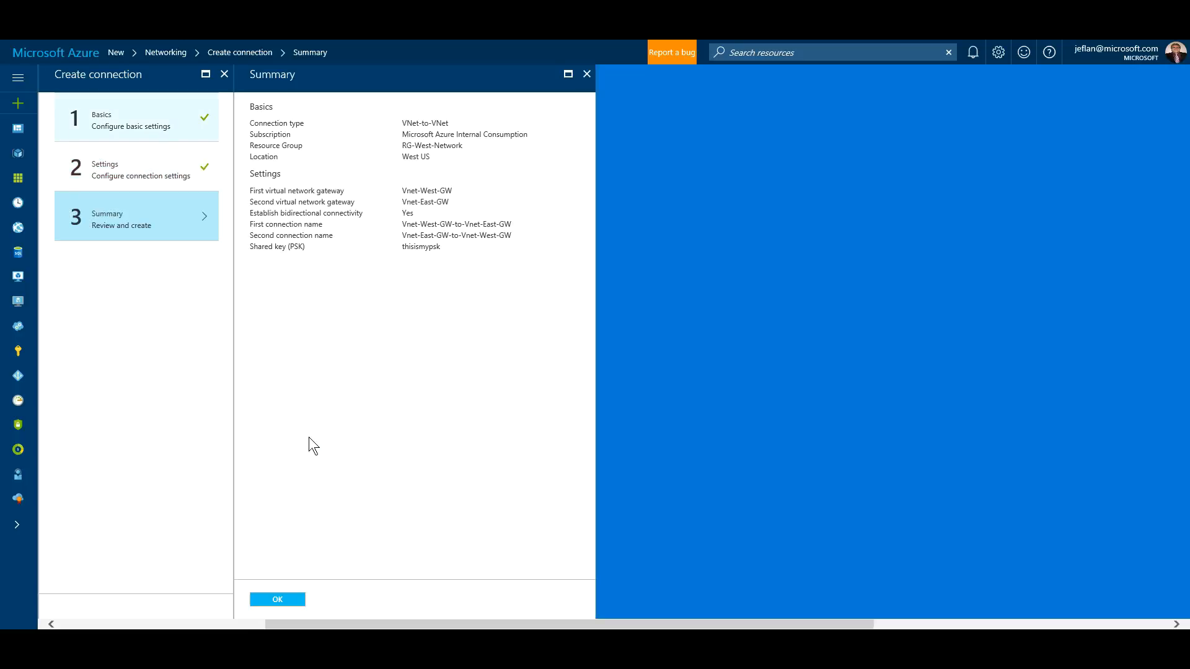
- Submit the connection deployment, check its progress in Notifications, and open the Virtual machines list
click(274, 606)
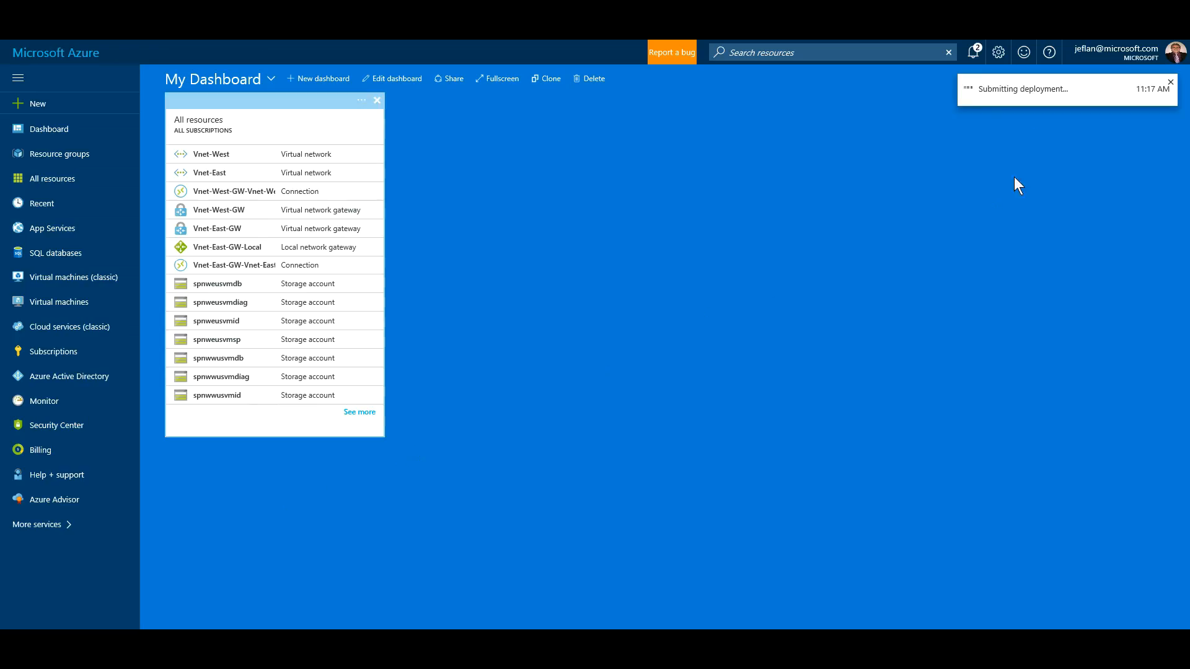
click(975, 55)
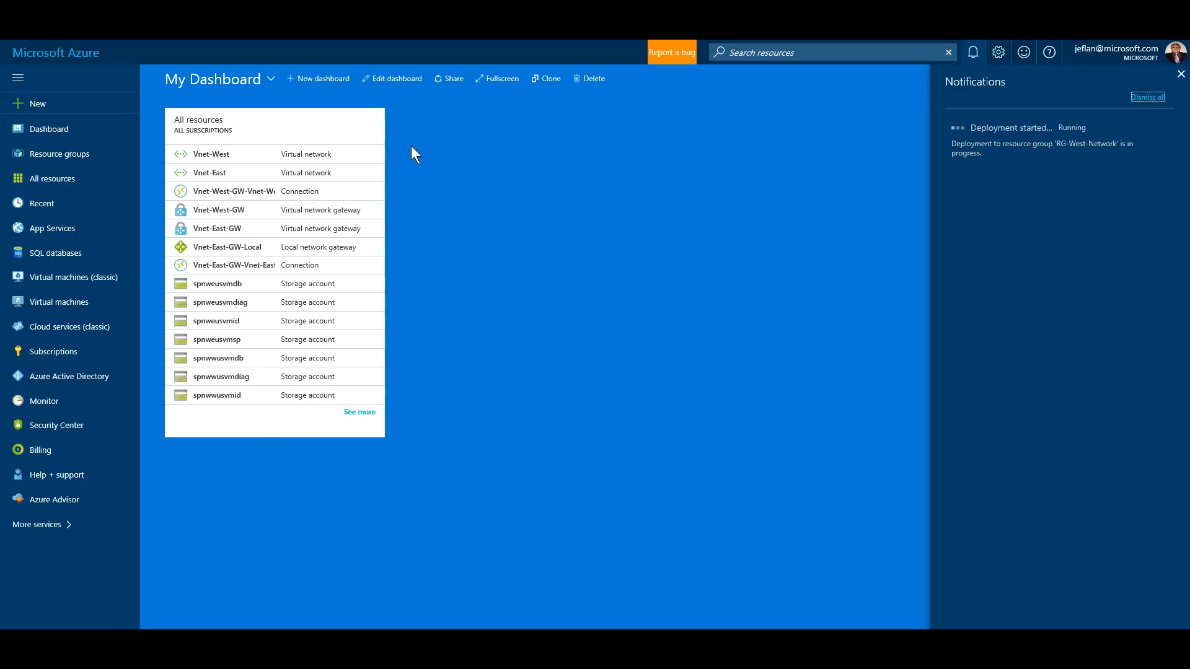
drag(56, 308, 56, 307)
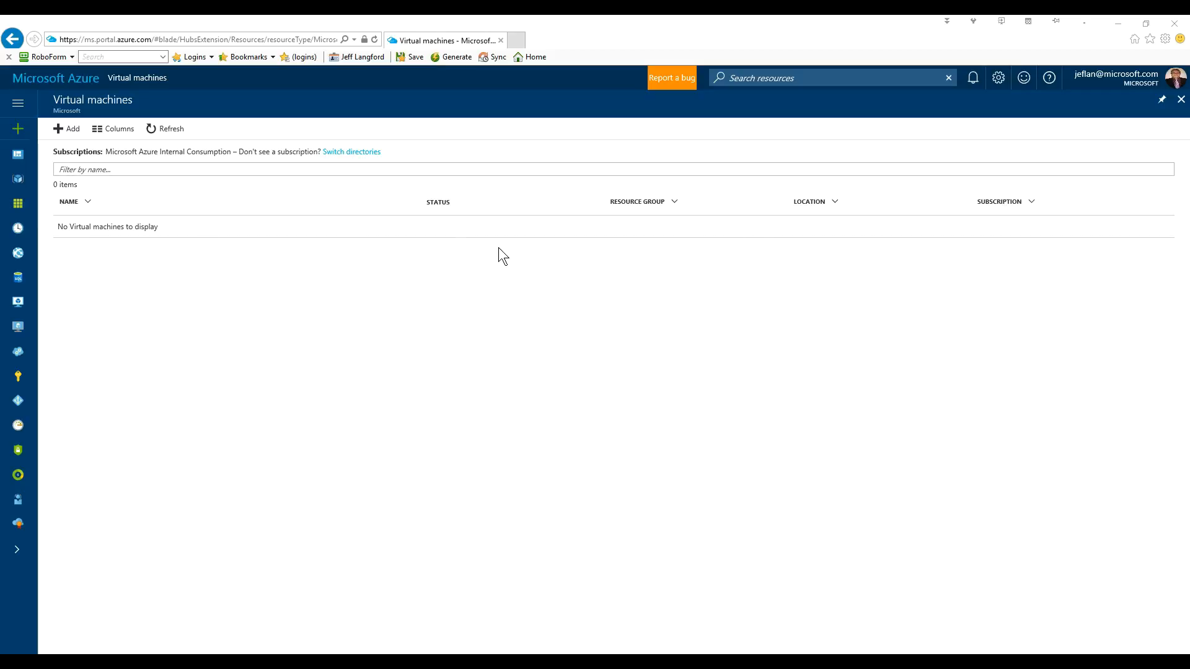
- Search the Compute gallery for 'windows' and start creating a Windows Server 2016 Datacenter VM
click(72, 130)
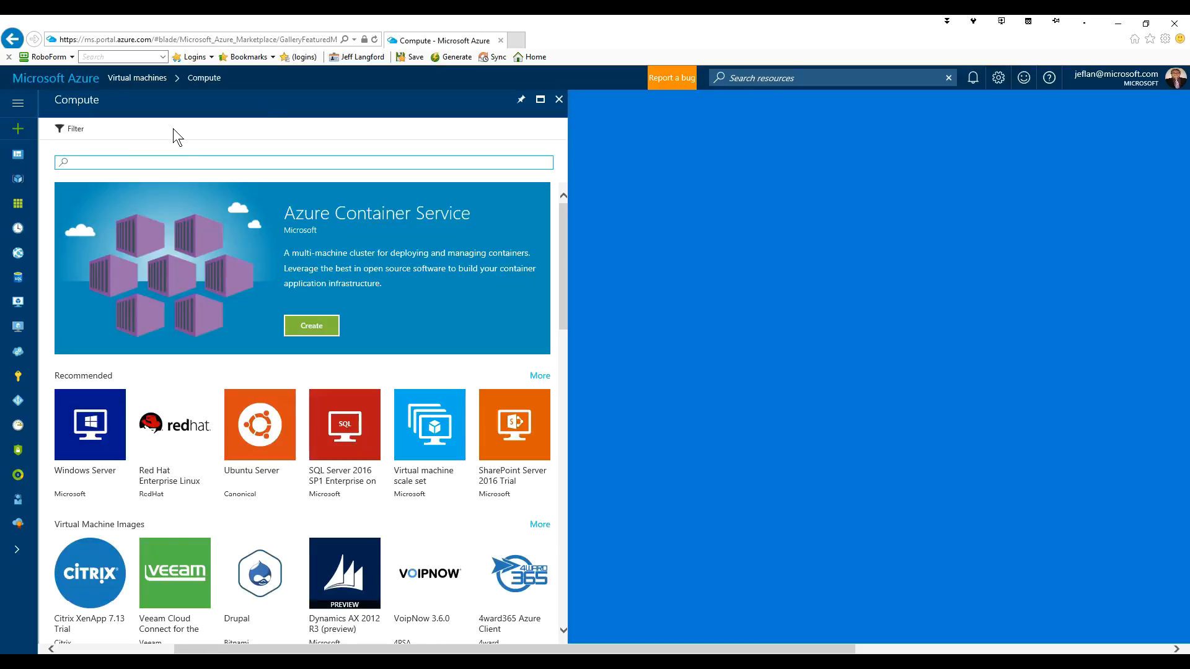
scroll(233, 379, down, 6)
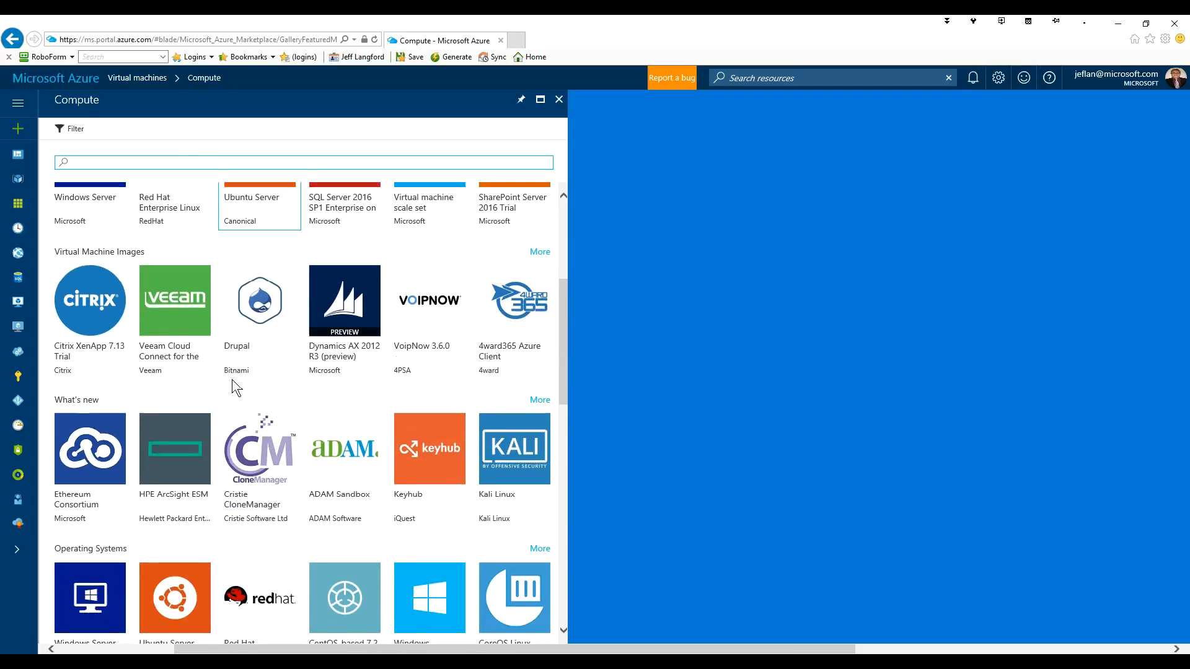
scroll(230, 385, down, 8)
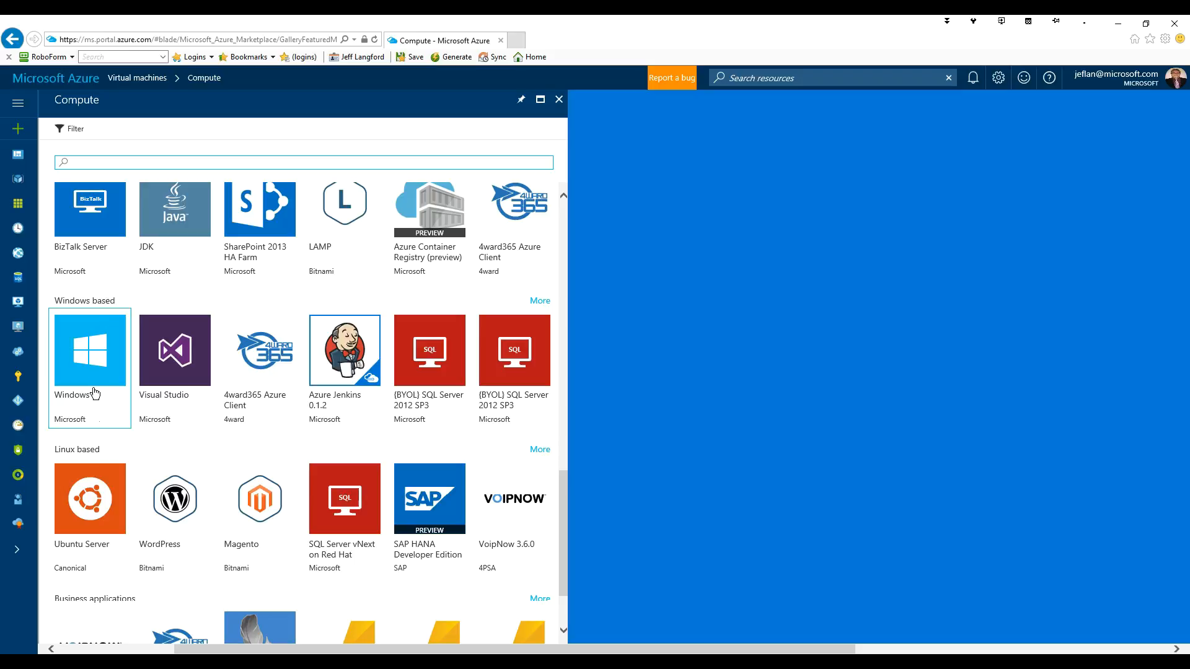
scroll(106, 472, down, 2)
scroll(176, 455, up, 7)
scroll(177, 437, up, 10)
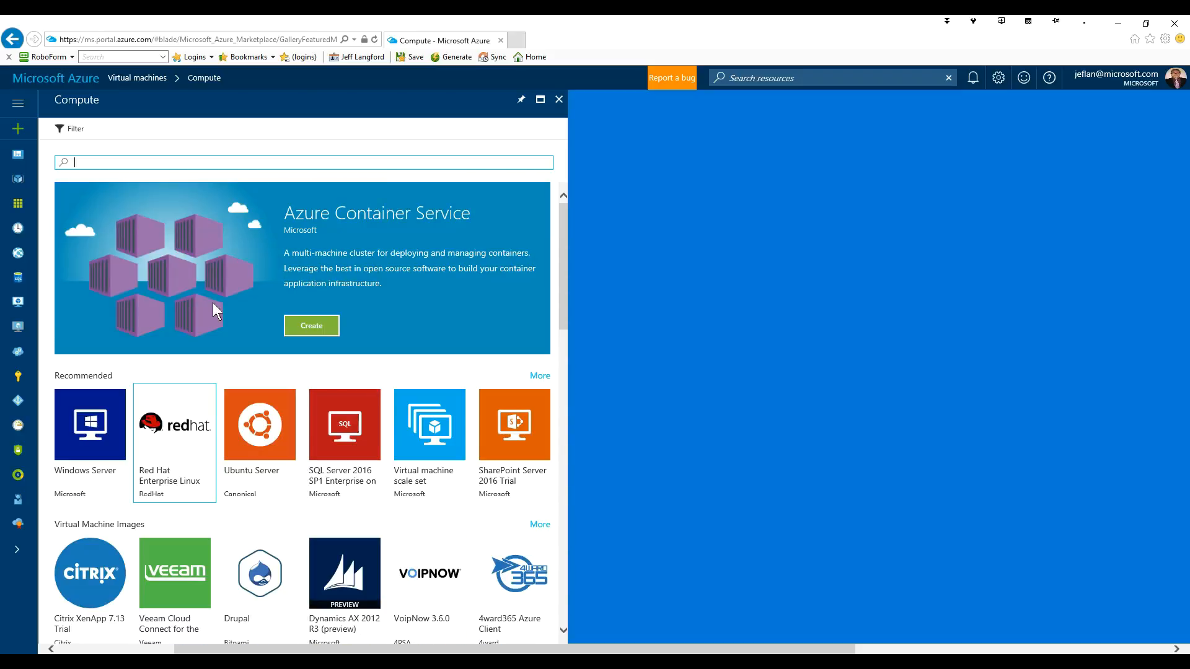
click(174, 162)
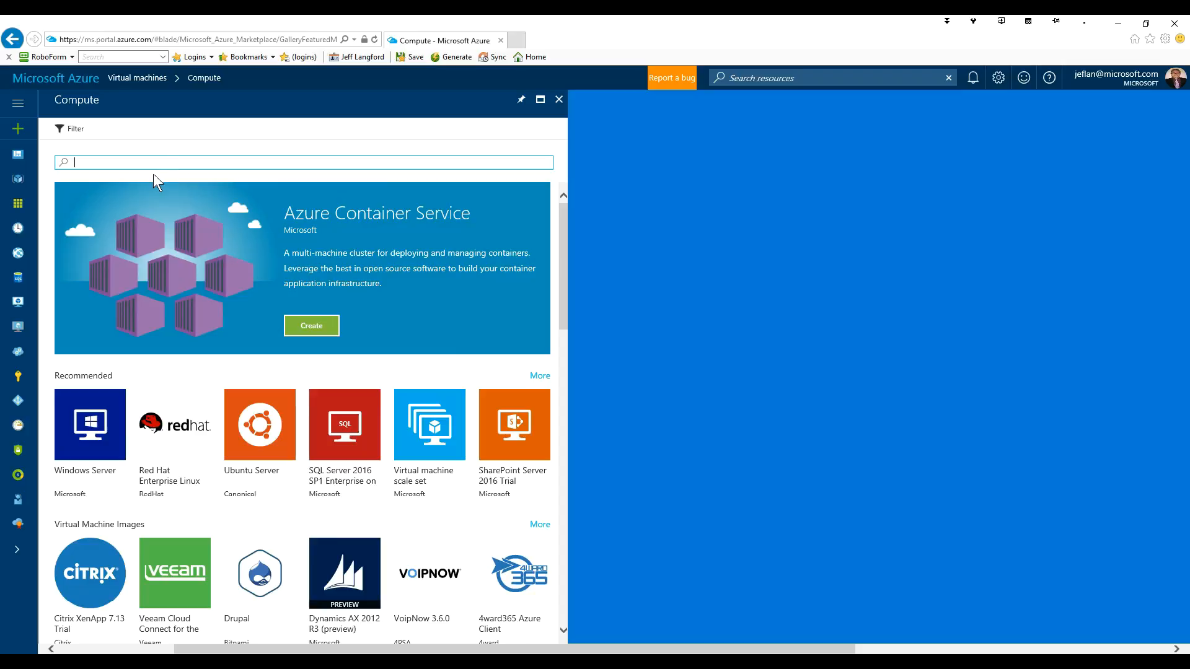
text(windows)
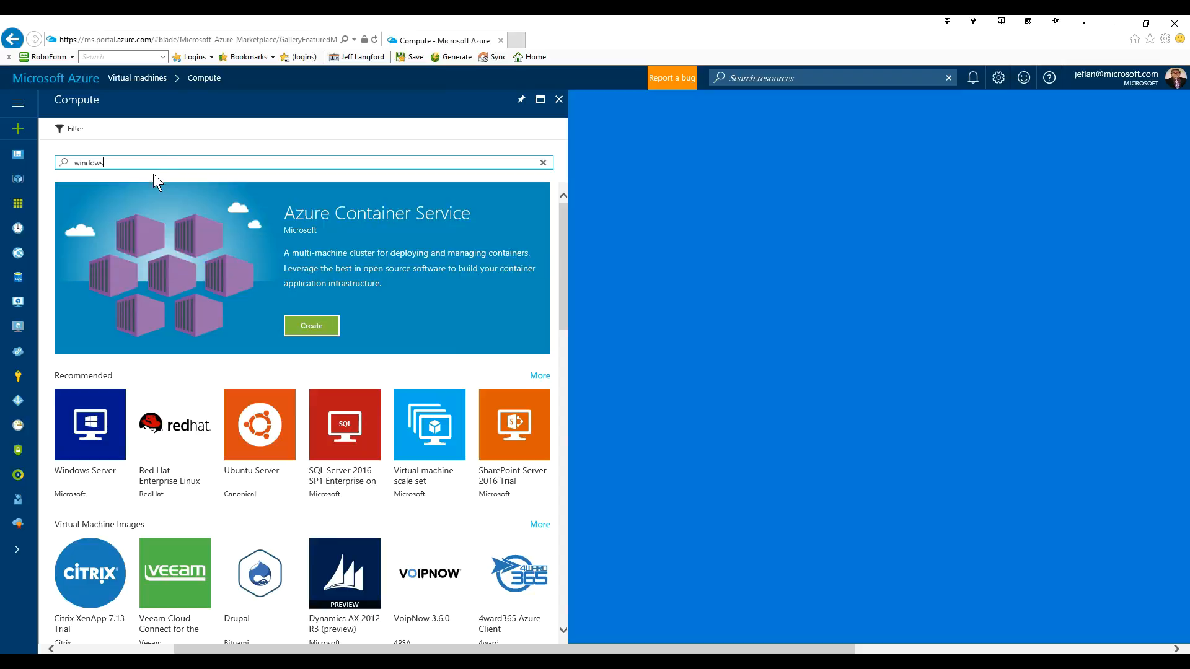
key(Return)
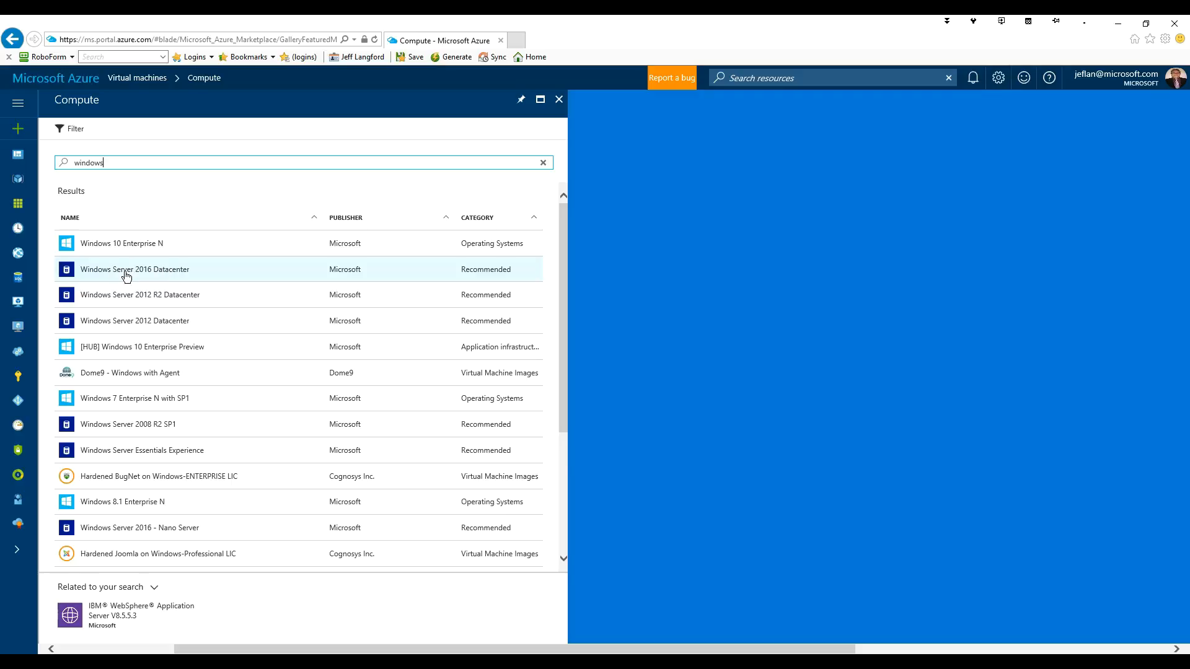
click(141, 277)
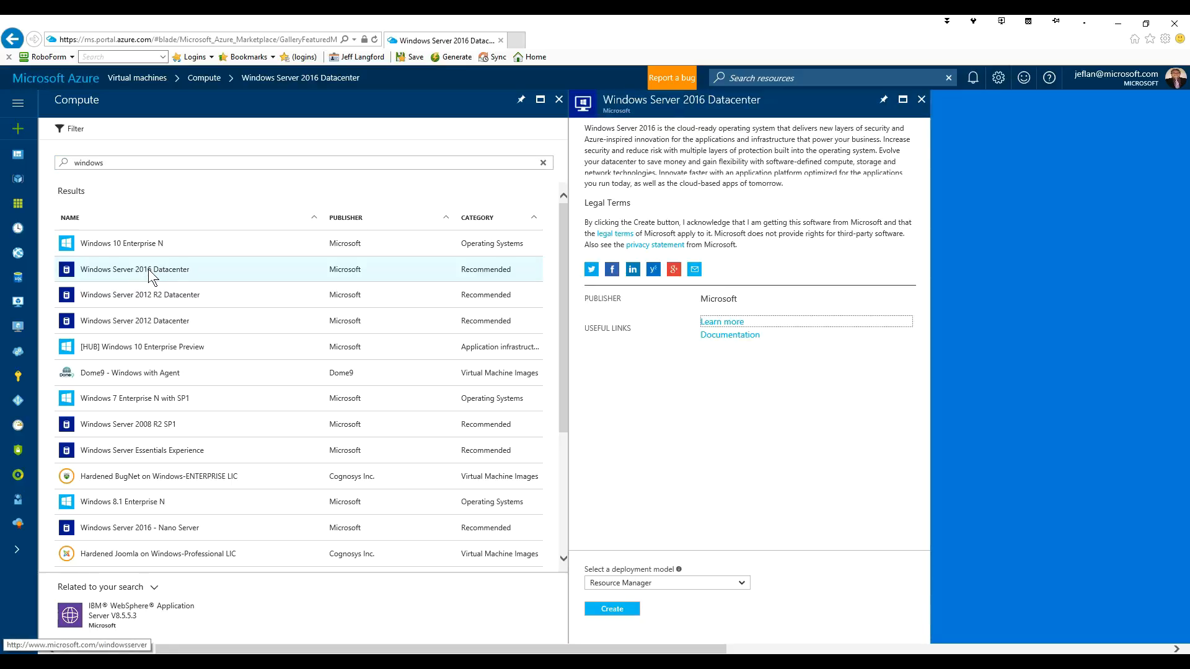
click(613, 611)
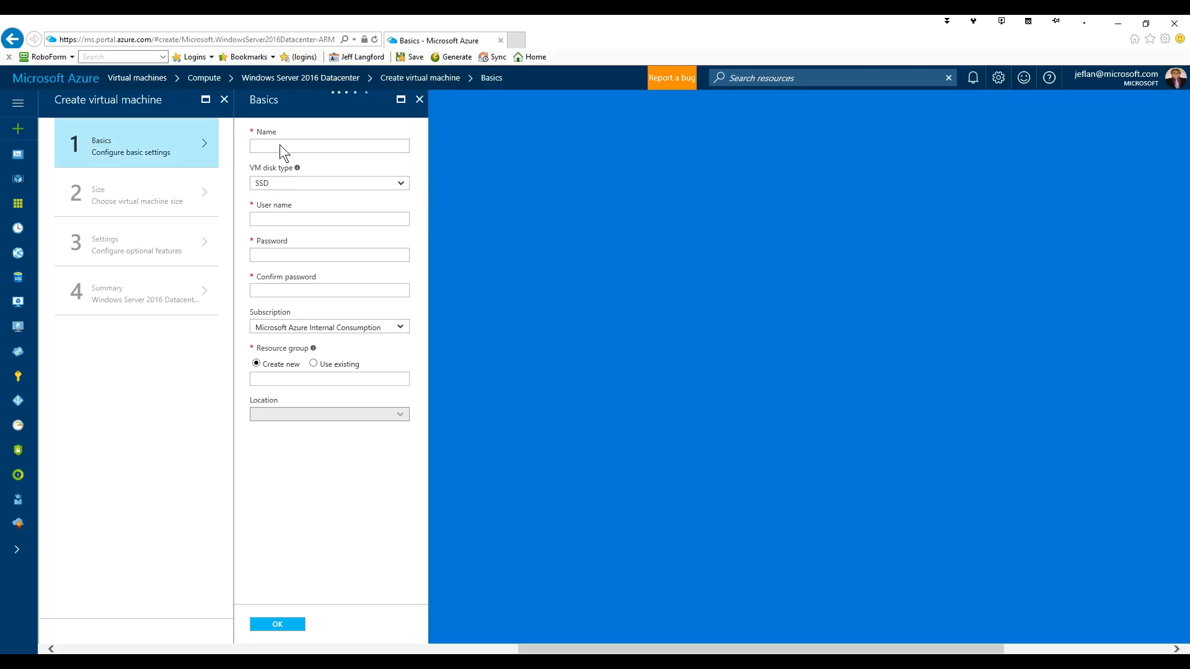
- Name the virtual machine wusdc01 and set its disk type to HDD
click(300, 146)
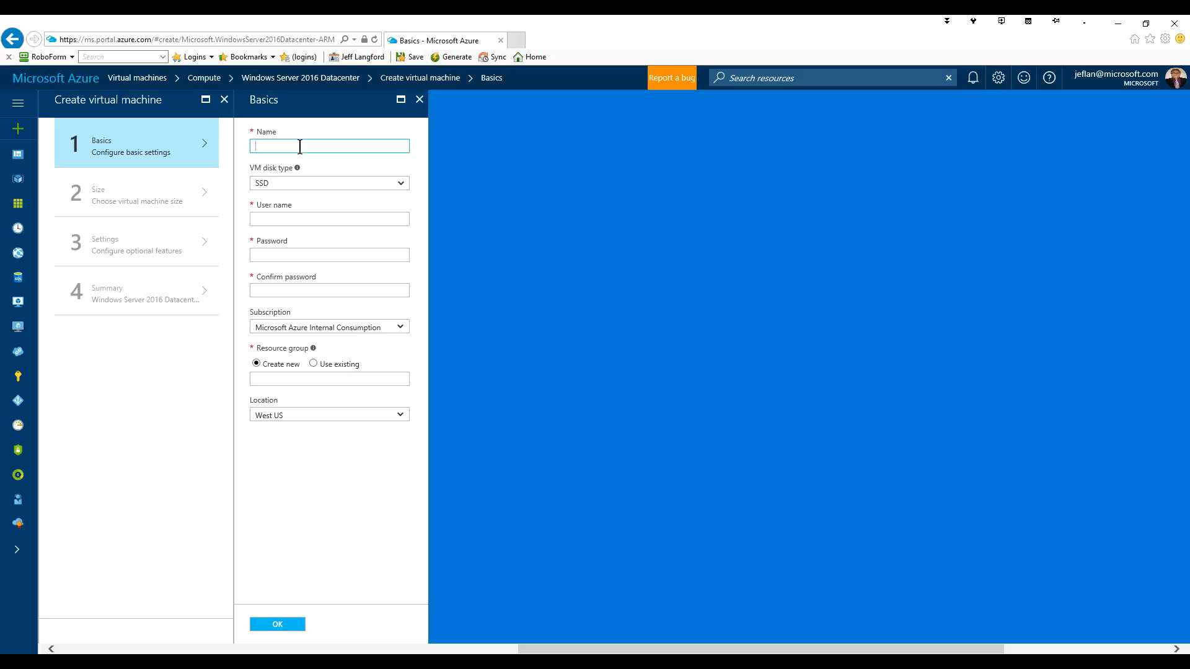
text(wusdc01)
click(304, 186)
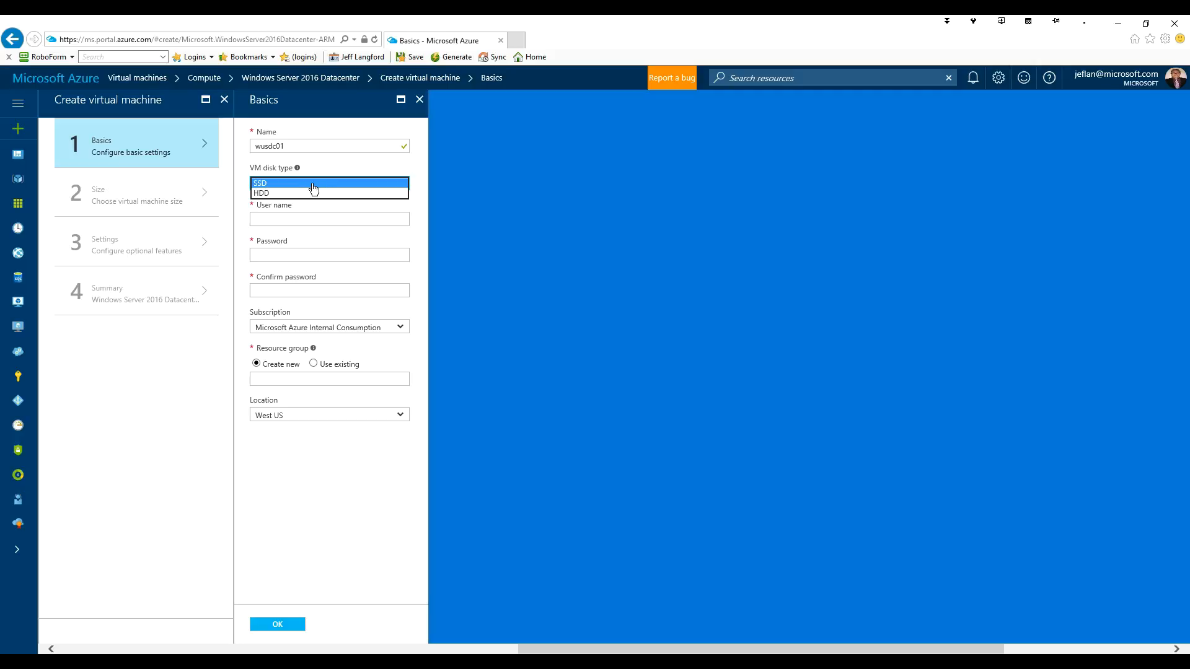
click(267, 193)
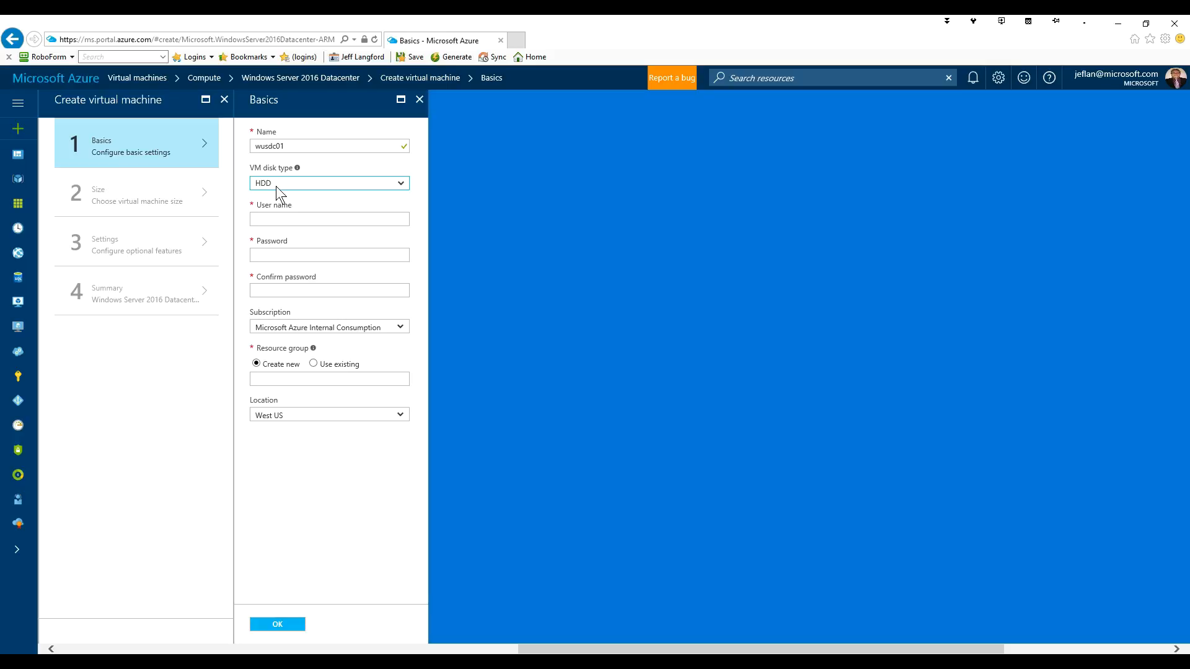
- Set the administrator user name to azadmin and enter the password twice
click(274, 219)
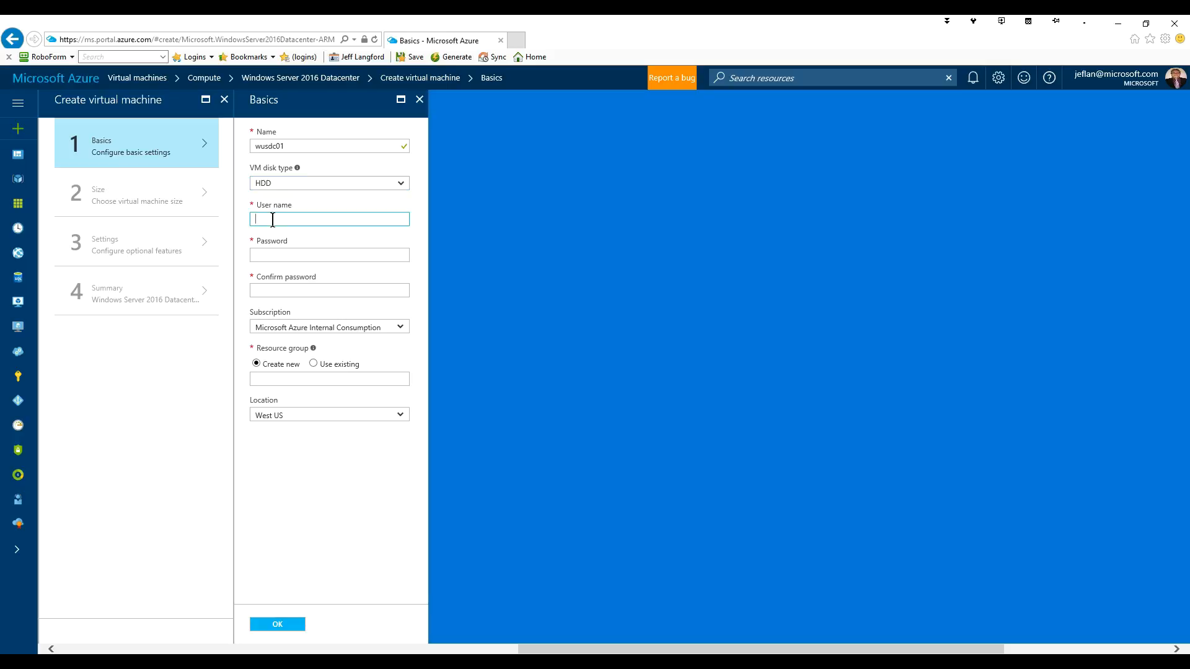
text(azadmin)
click(290, 256)
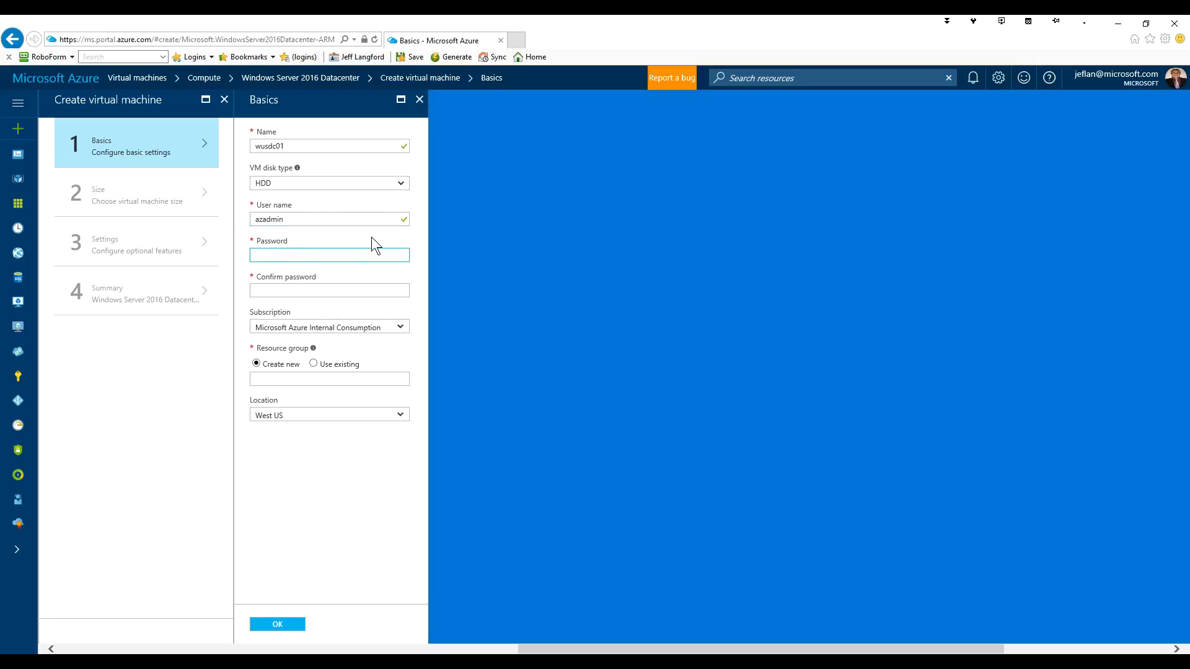
text(•••••••••••)
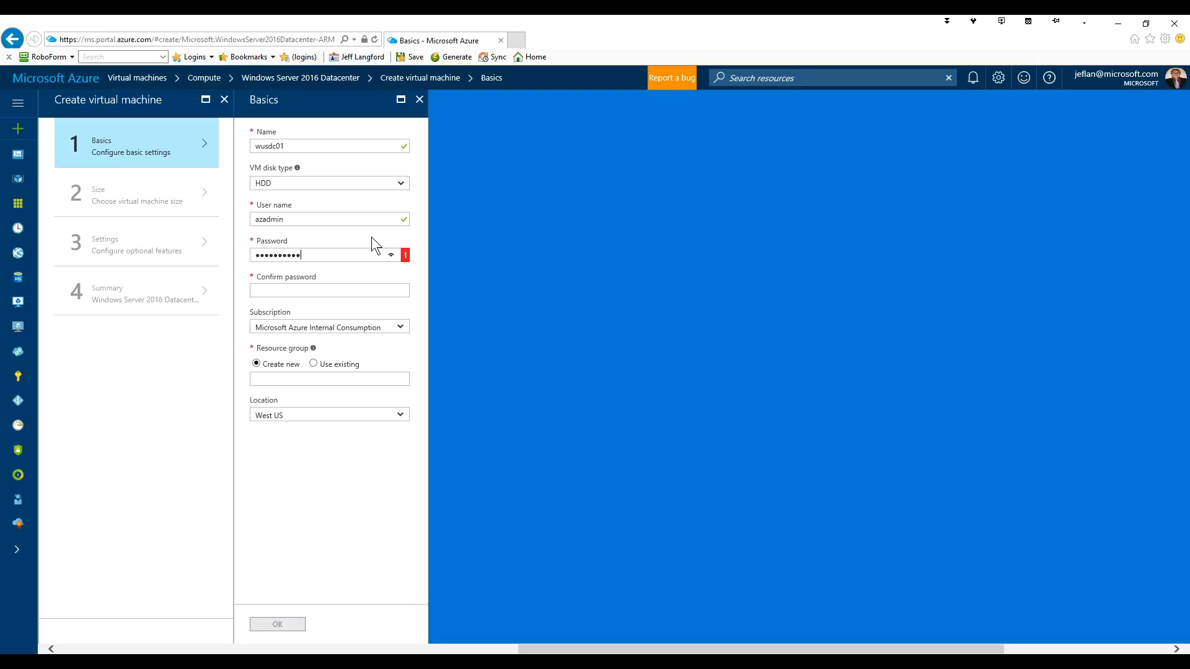
text(••)
key(Tab)
text(•••••••••••••)
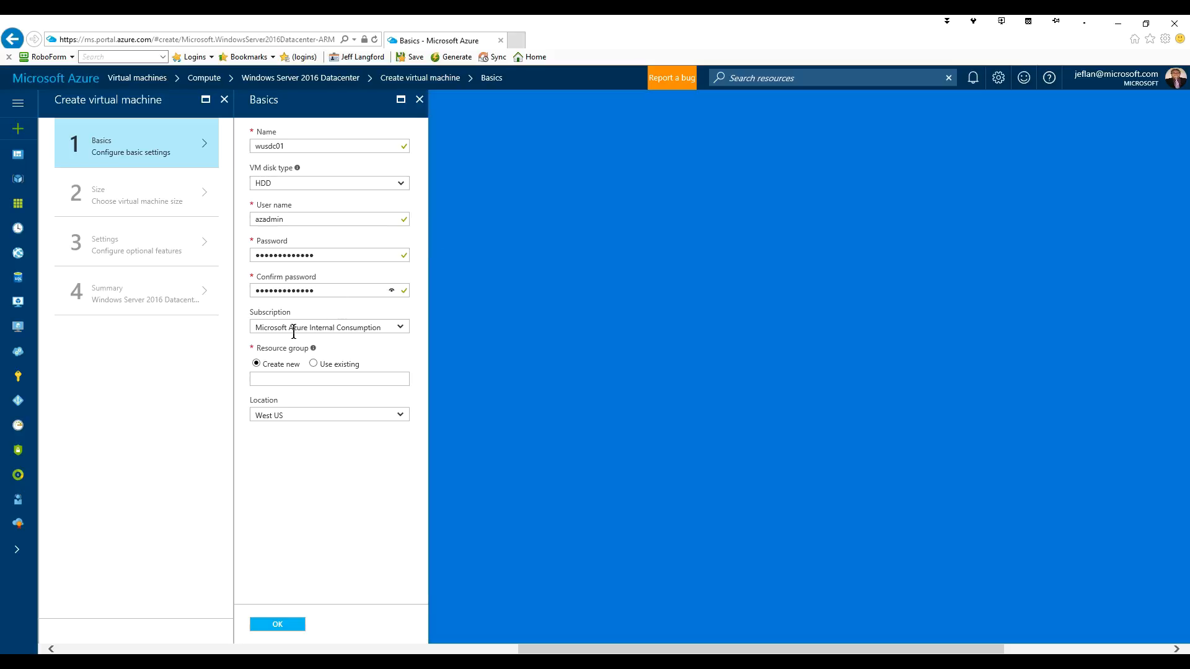
- Place the VM in the existing RG-West-VM-Identity resource group and confirm the basics
click(314, 363)
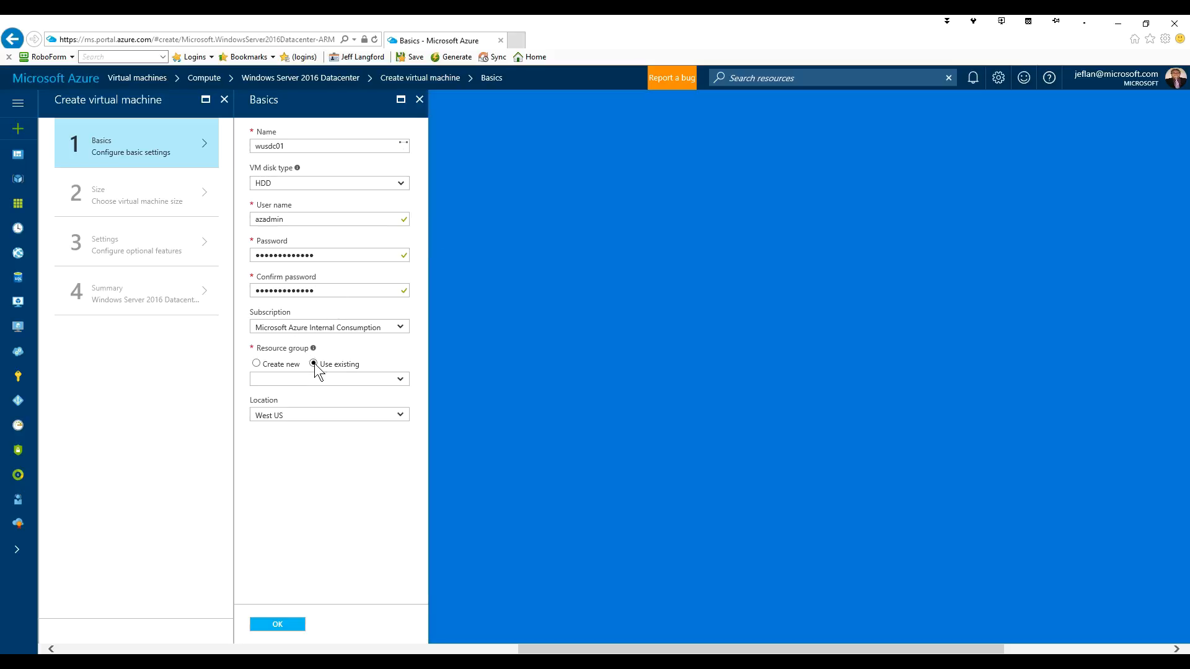
click(392, 381)
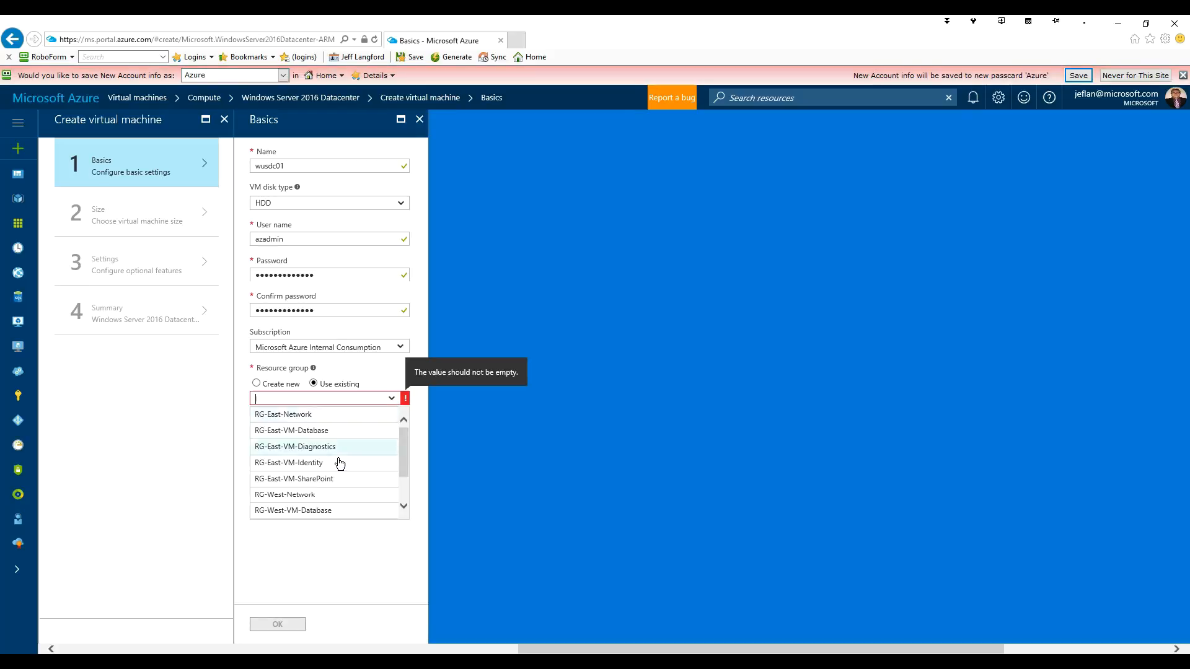
scroll(328, 494, down, 2)
scroll(301, 494, down, 1)
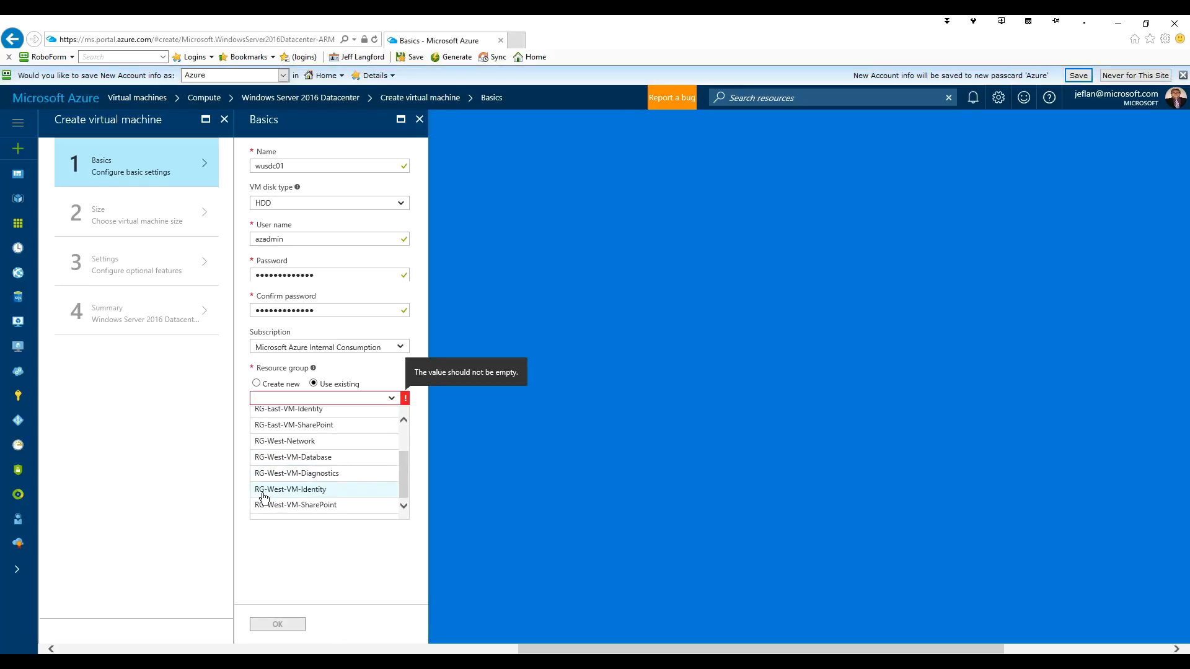
click(296, 491)
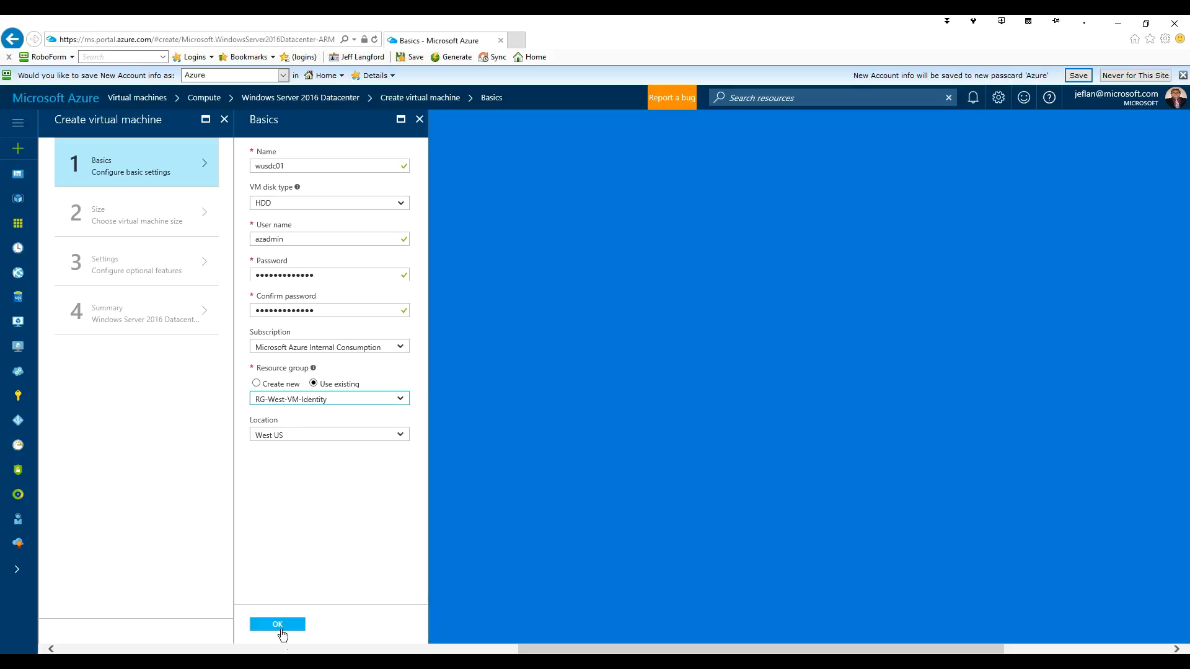
click(277, 625)
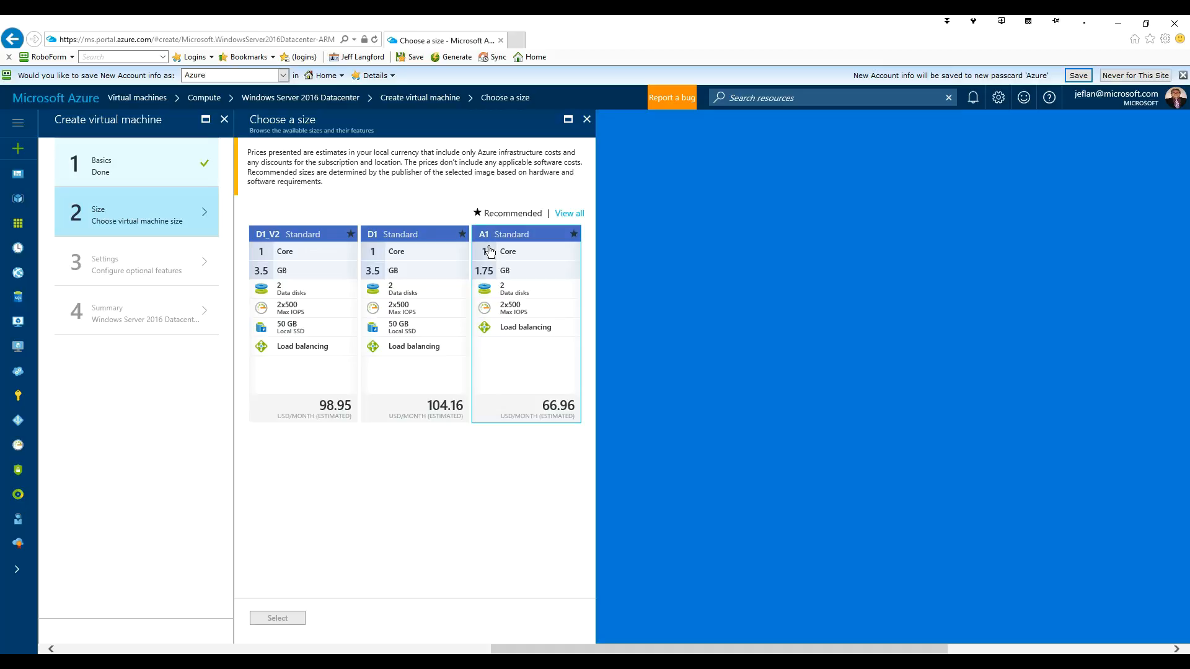
- List all VM sizes and select the A2_V2 size
click(571, 217)
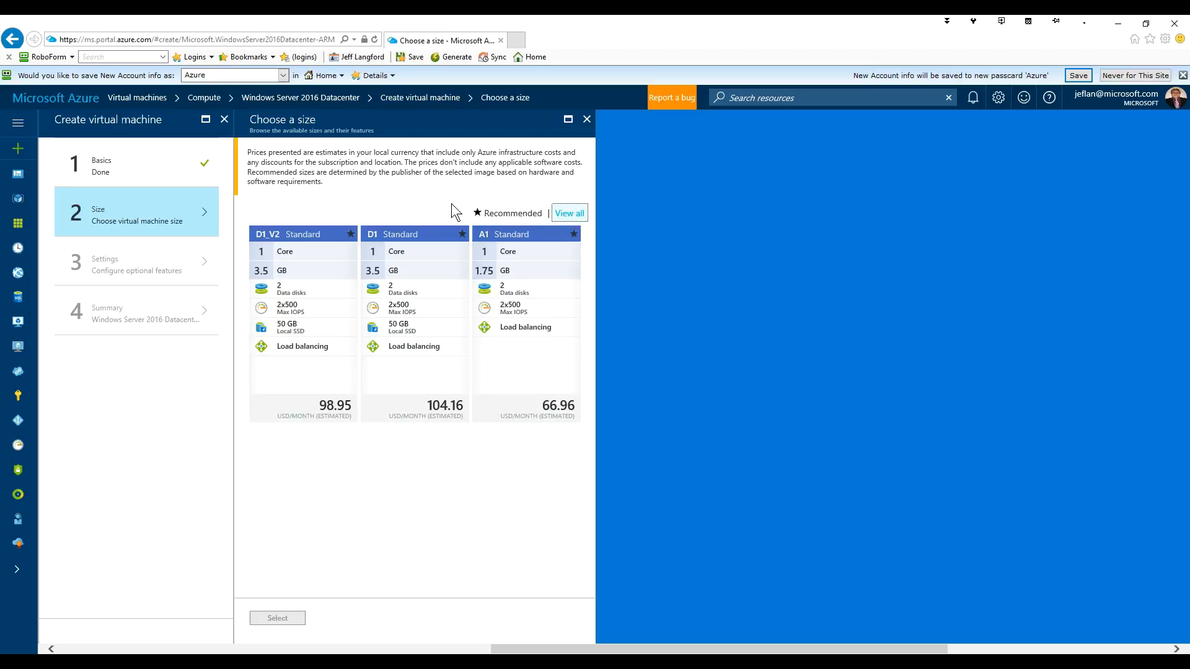
click(569, 213)
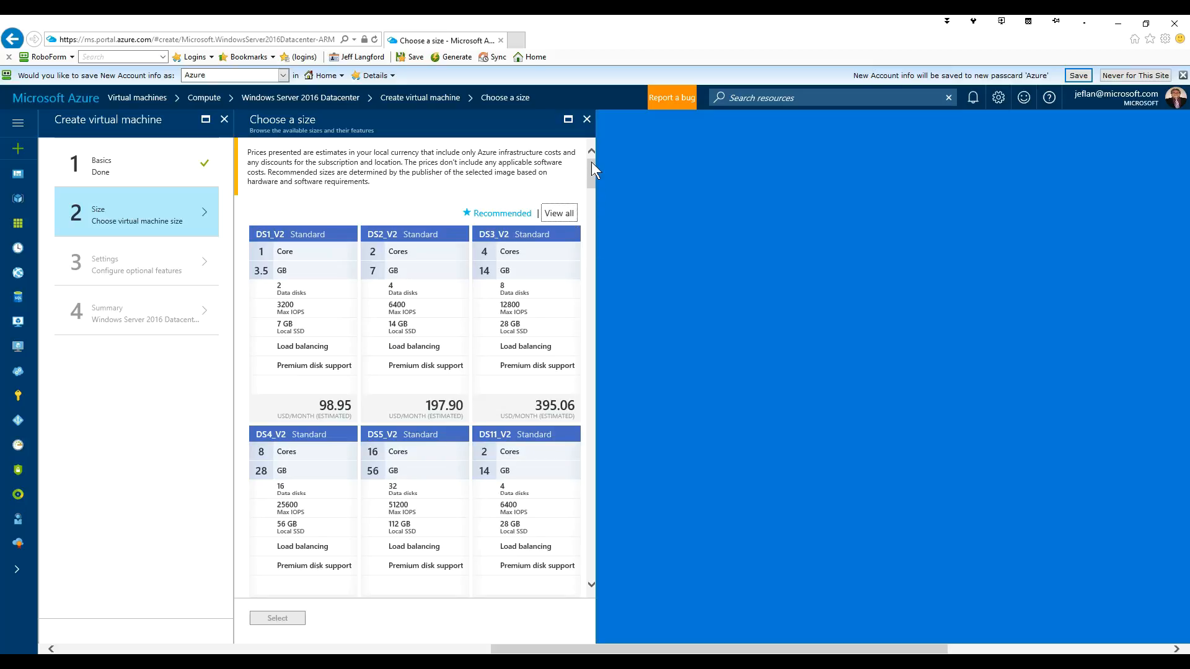
drag(589, 197, 580, 468)
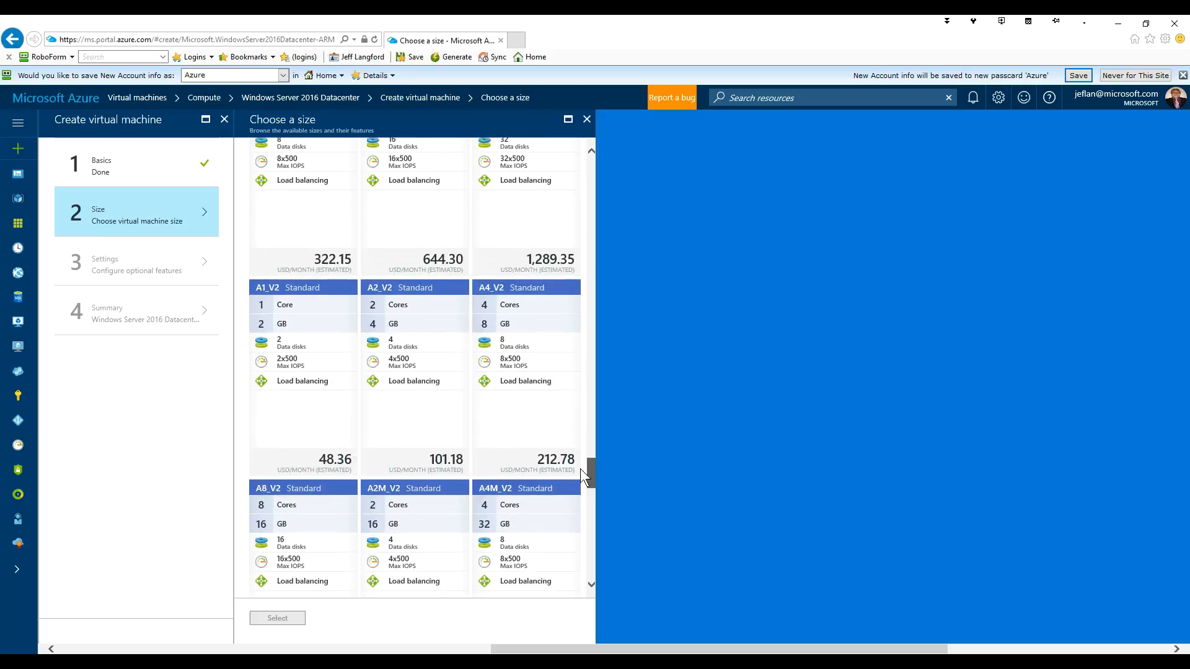
click(402, 301)
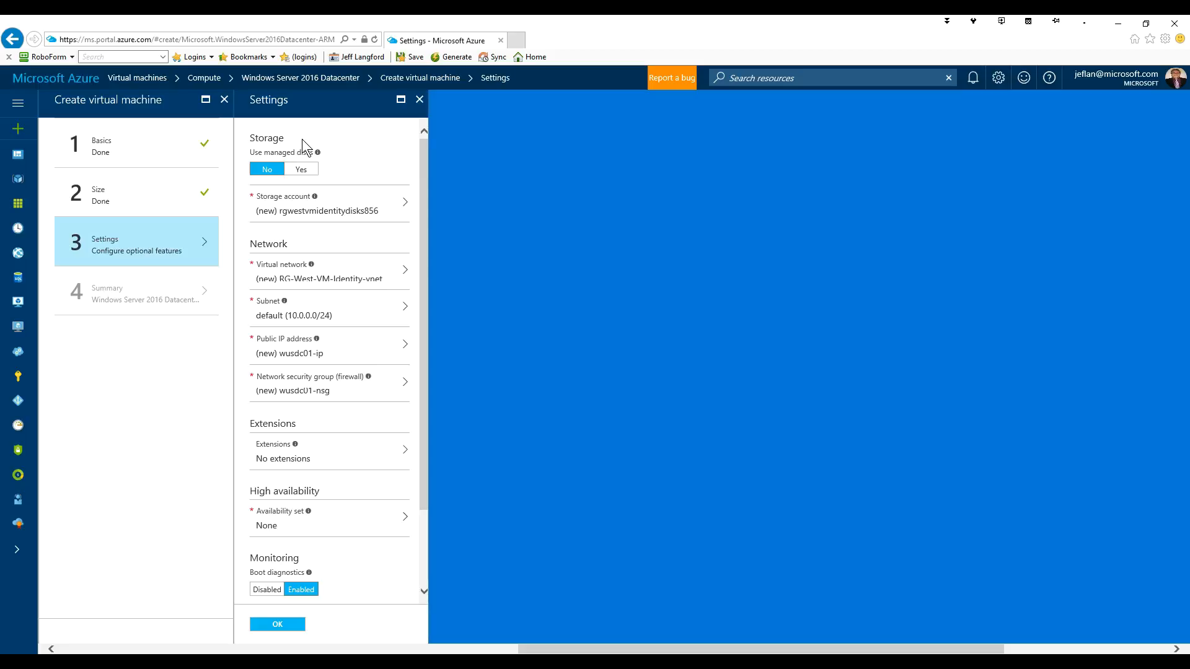
- Use the existing spnwwusvmid storage account and the Vnet-West virtual network for the VM
click(337, 211)
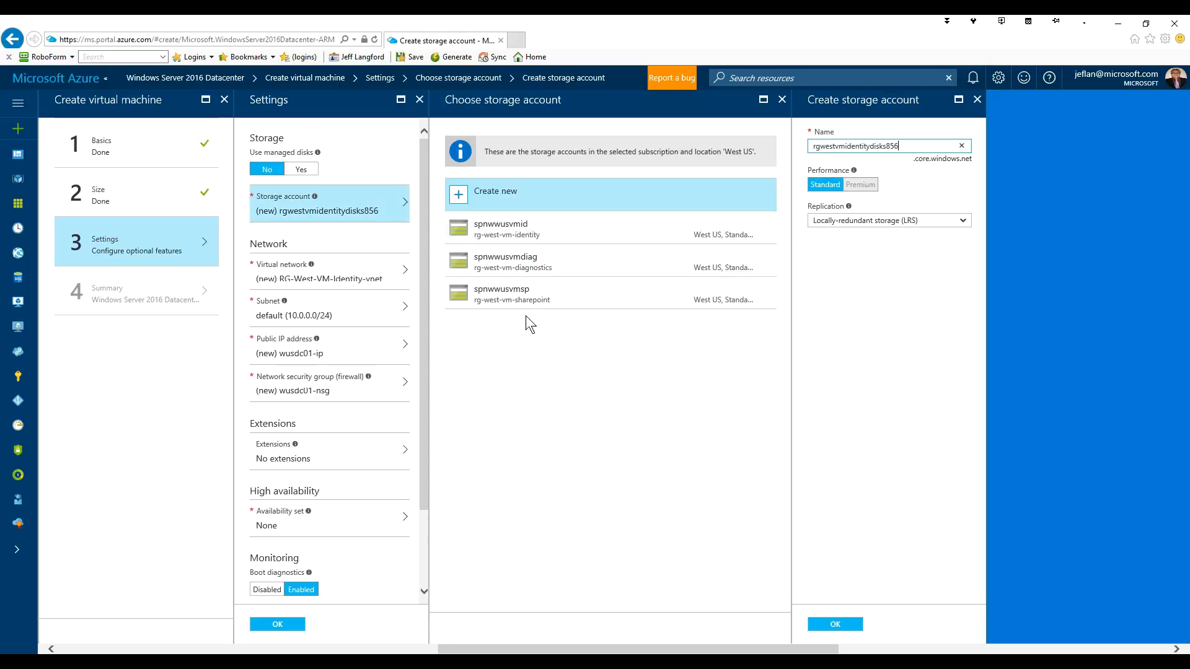
click(514, 228)
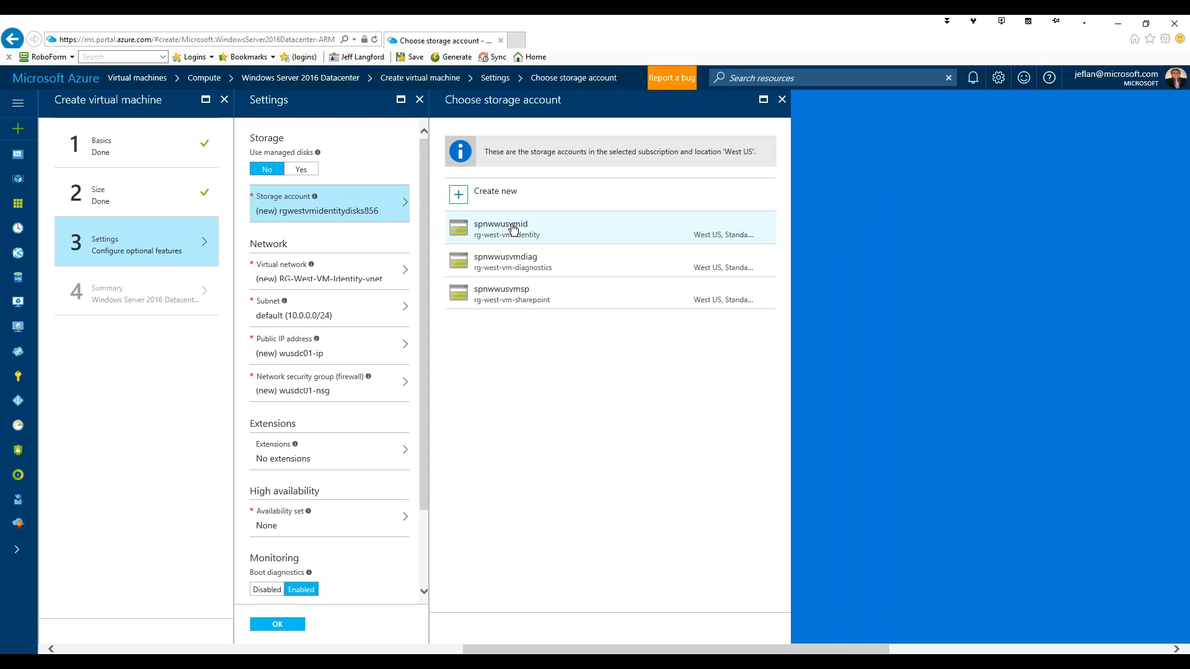
click(514, 229)
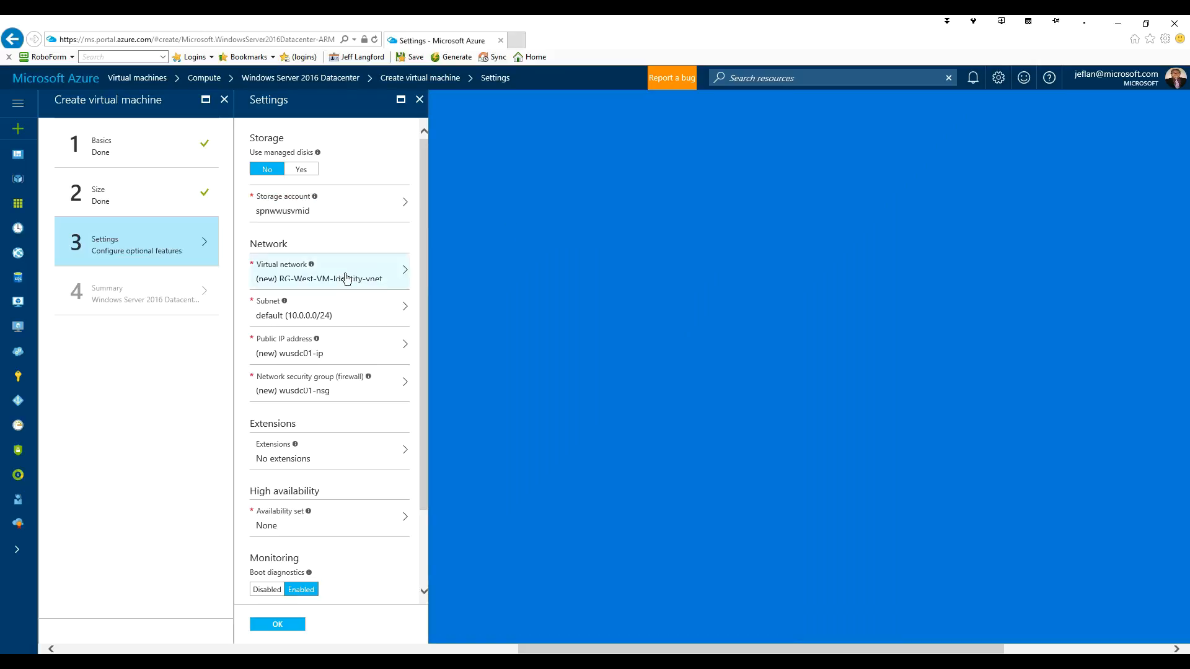
click(347, 277)
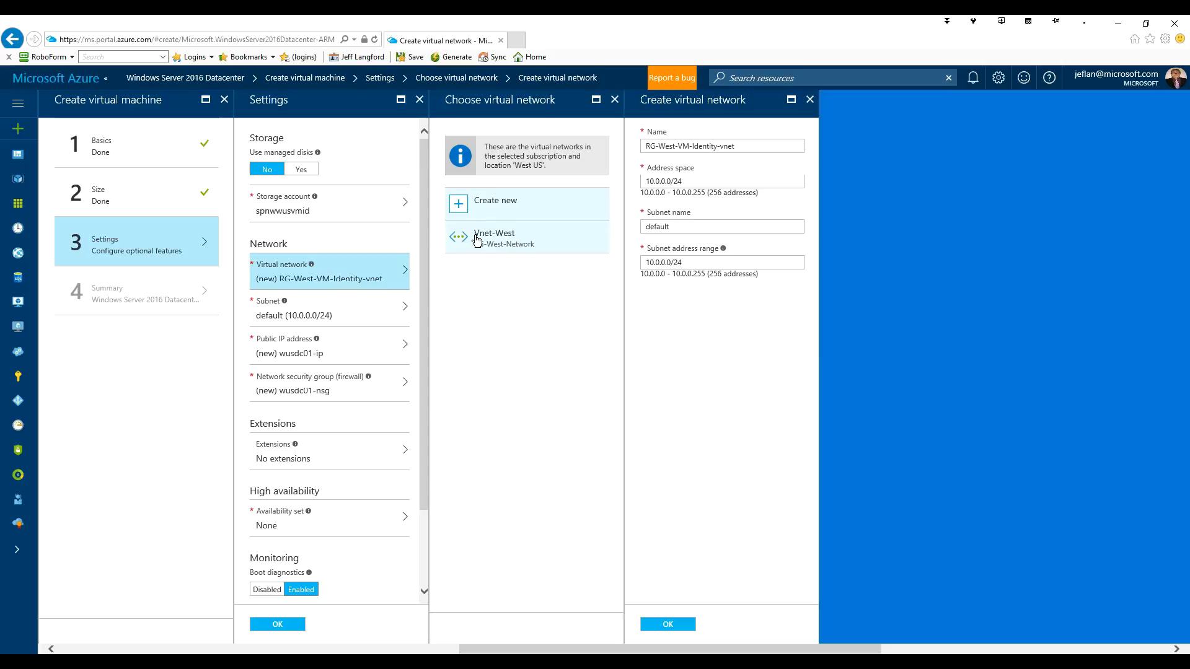
click(513, 241)
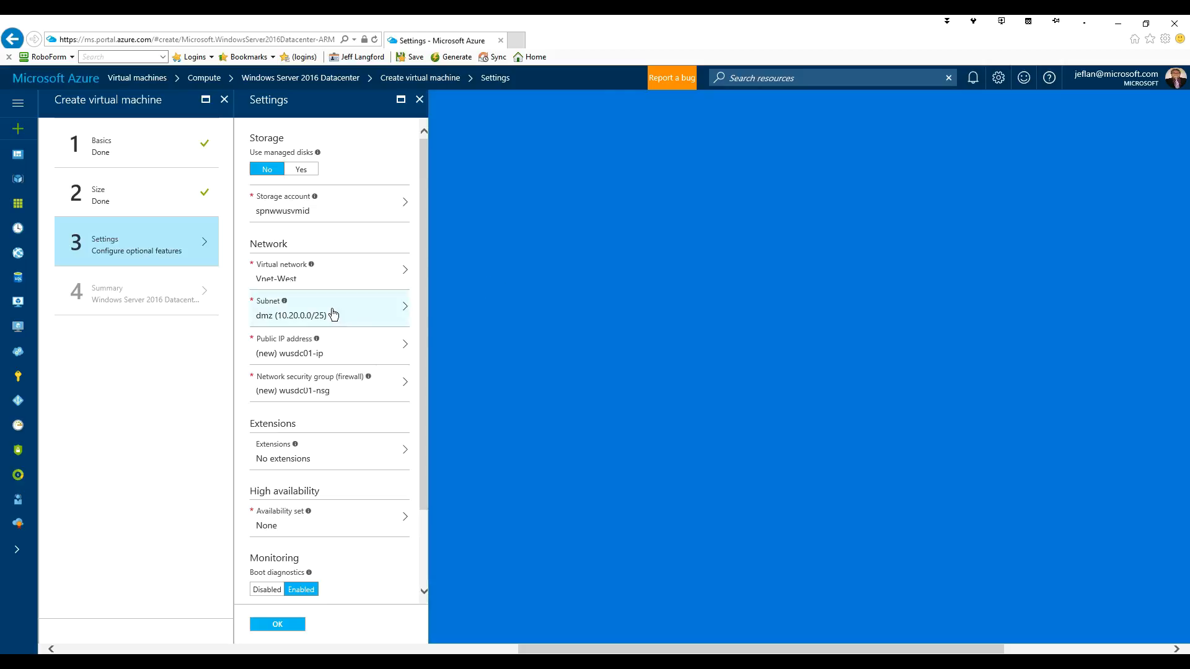
- Put the VM in the identity subnet (10.20.1.0/24) with no public IP and no network security group
click(334, 314)
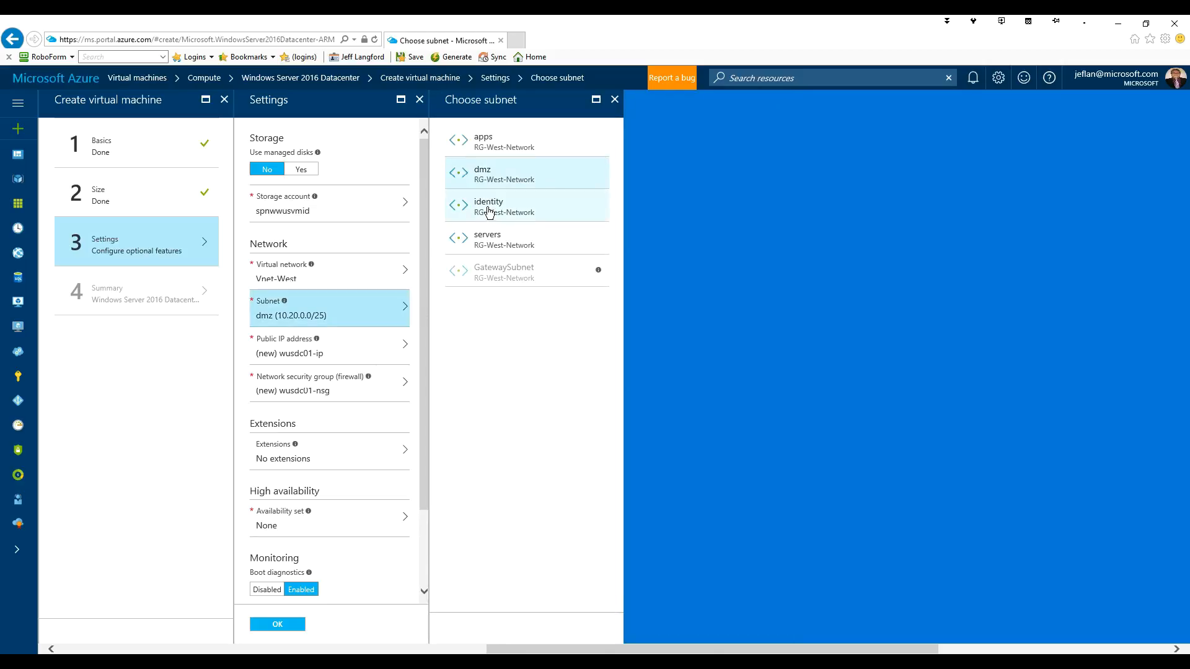
click(489, 208)
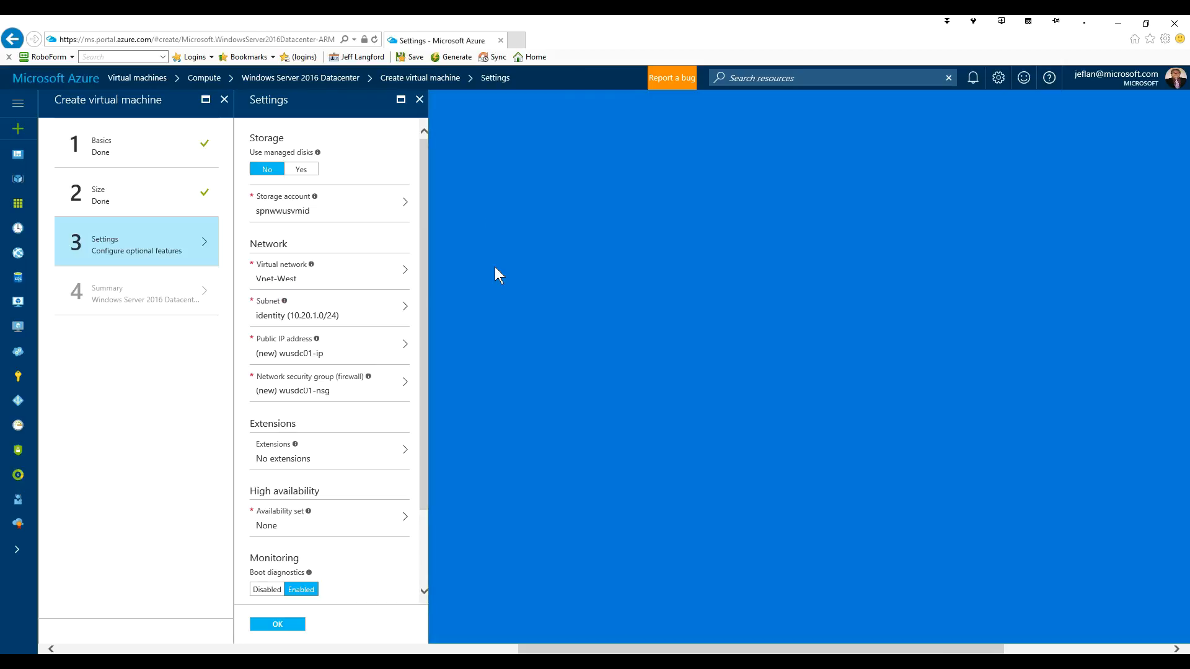
click(333, 351)
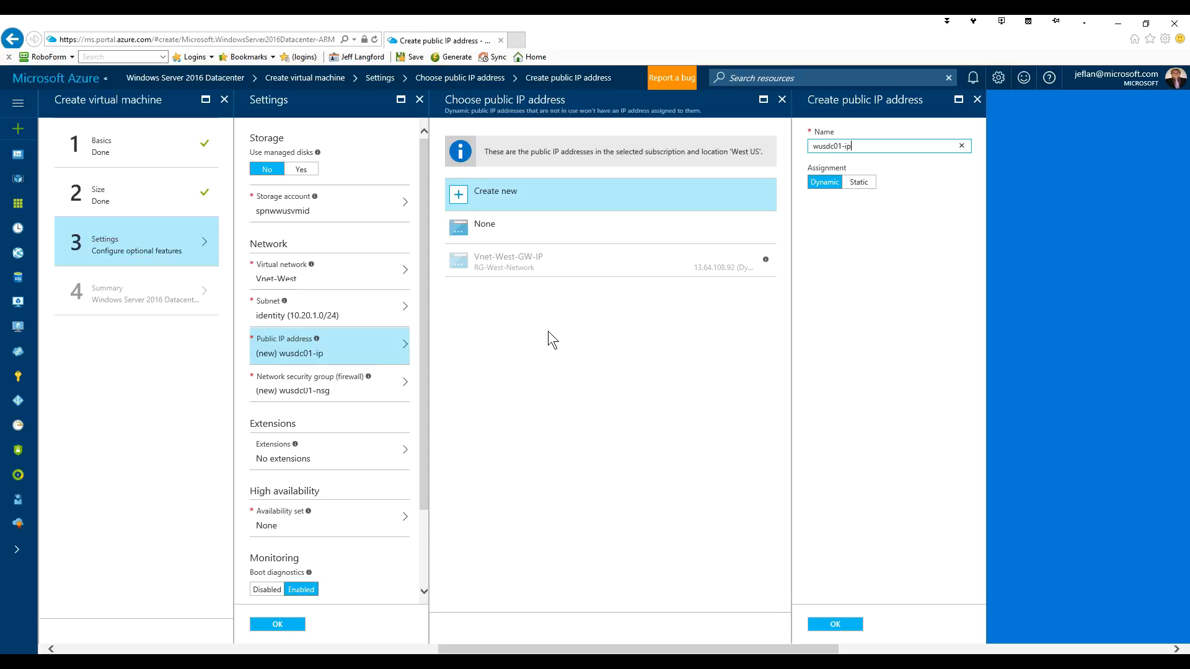
click(500, 234)
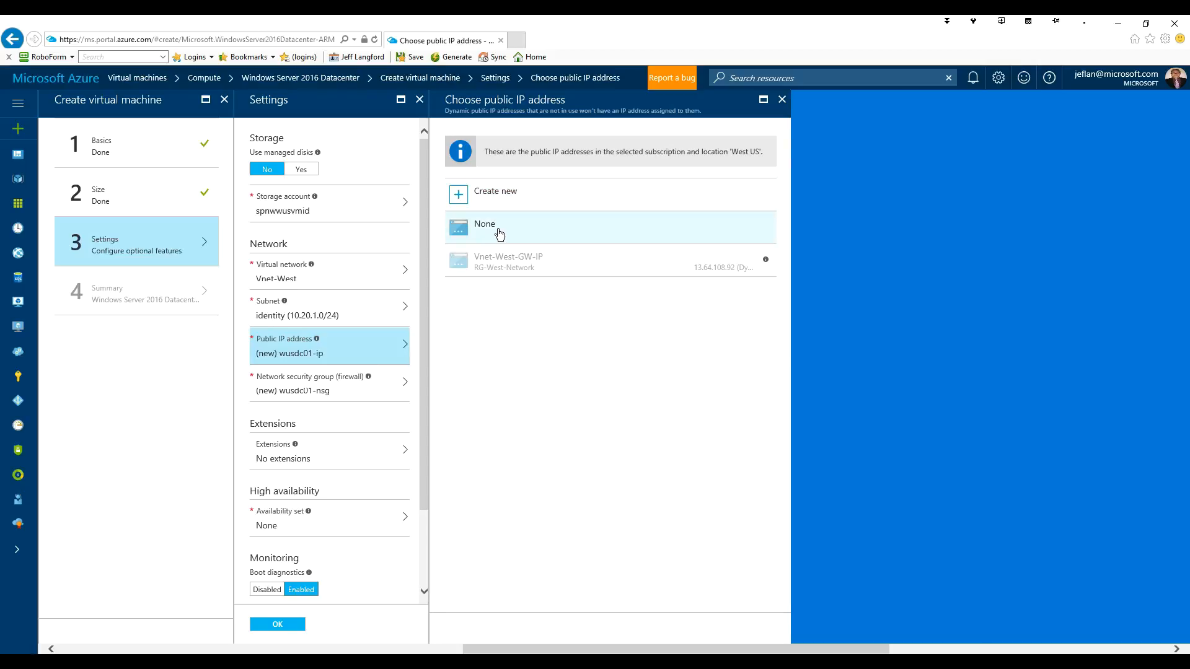
click(499, 230)
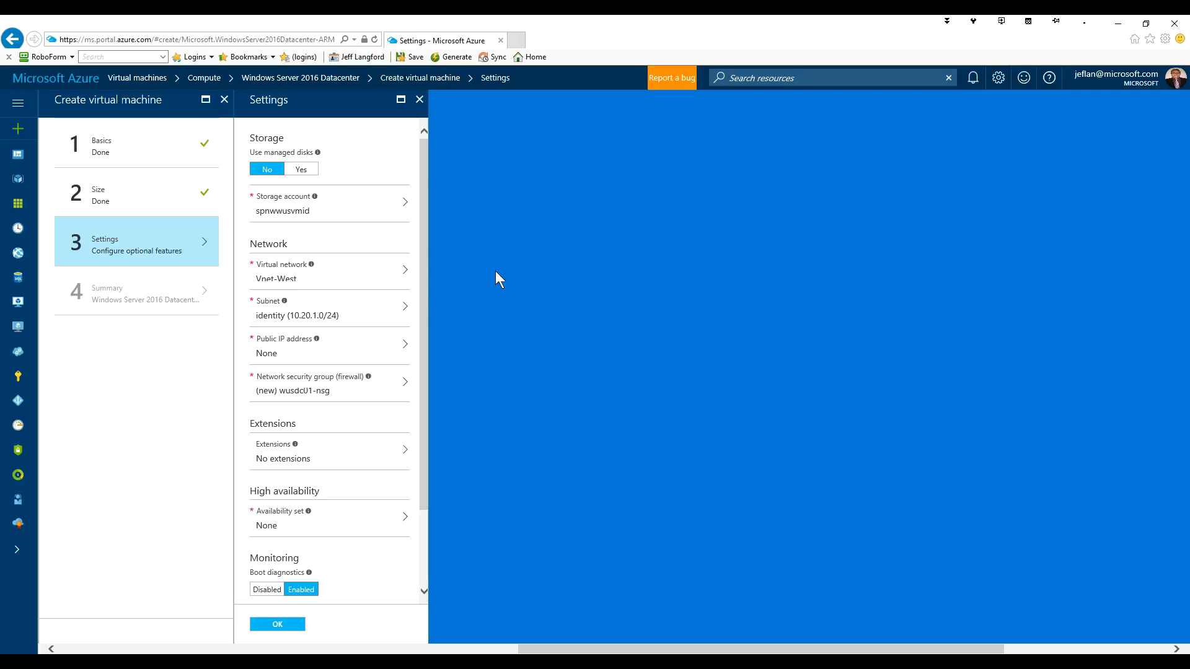
click(342, 389)
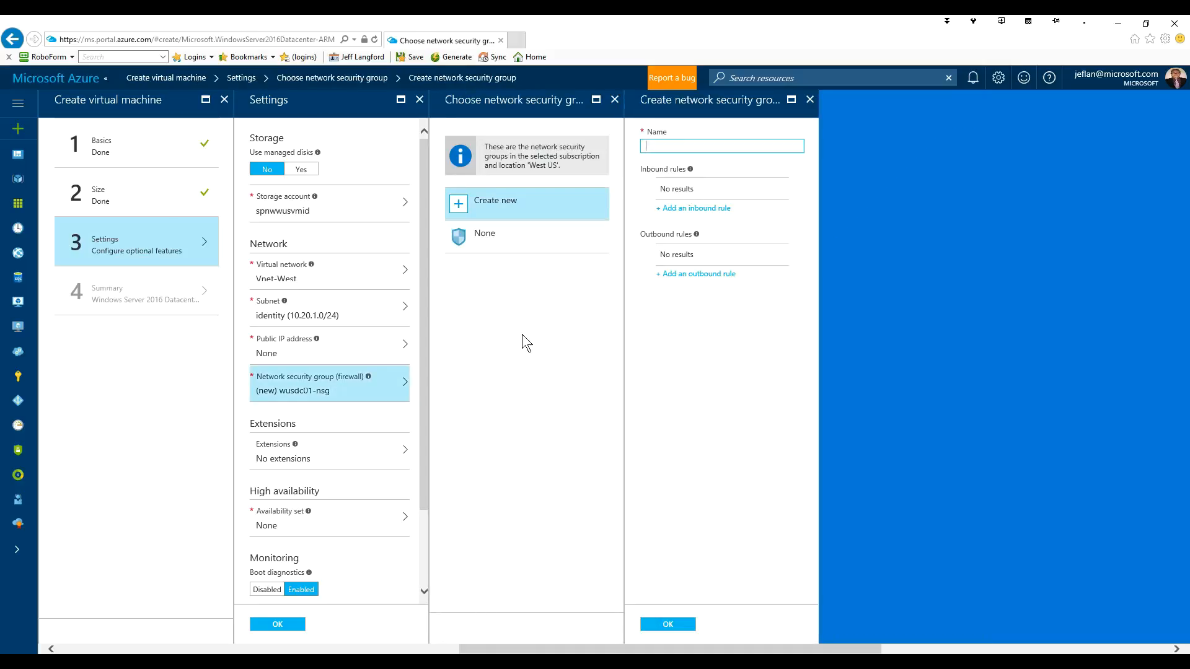
click(494, 242)
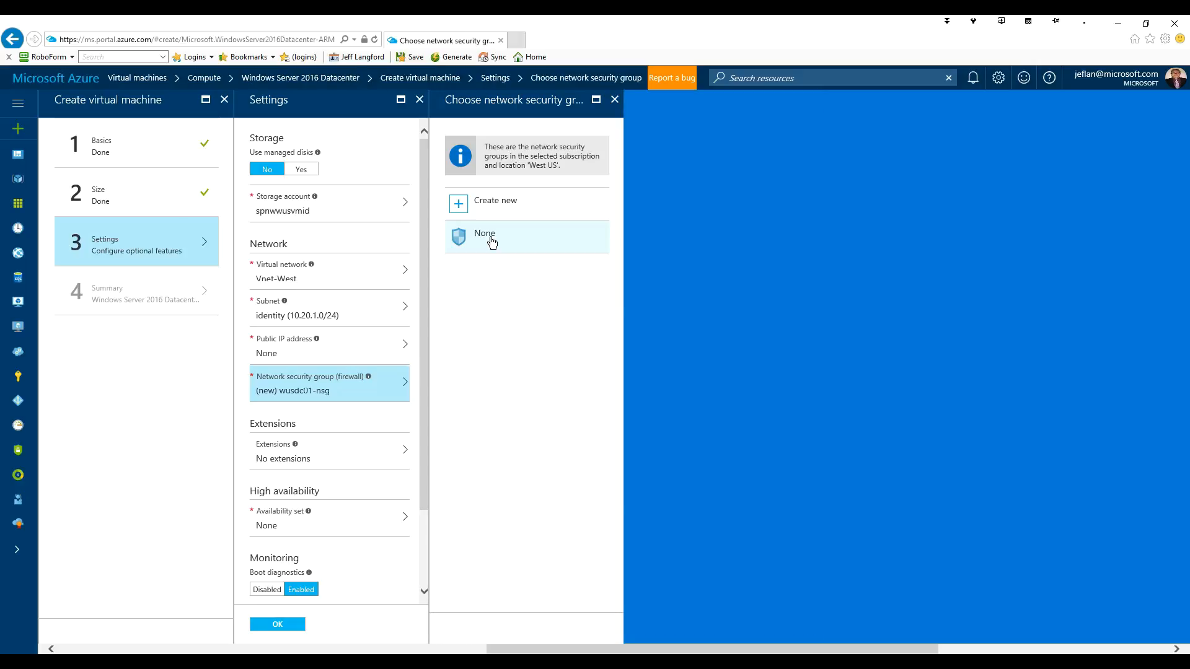
click(493, 242)
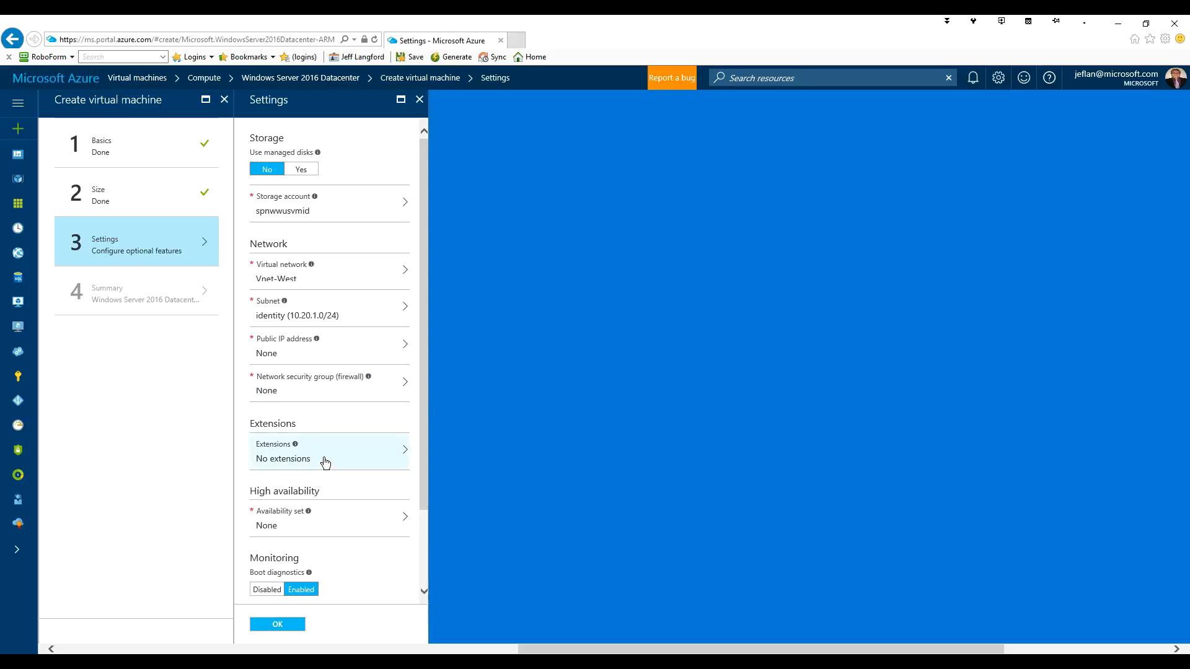
- Scroll down the Settings blade and open the Availability set options
scroll(323, 462, down, 3)
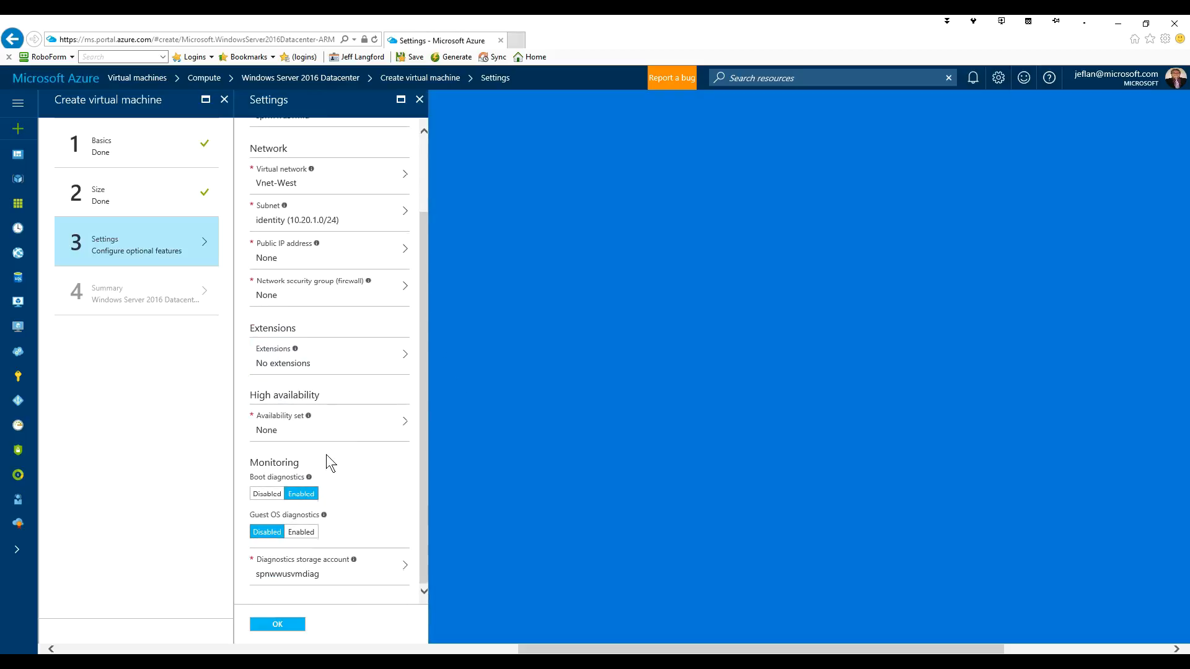
click(338, 424)
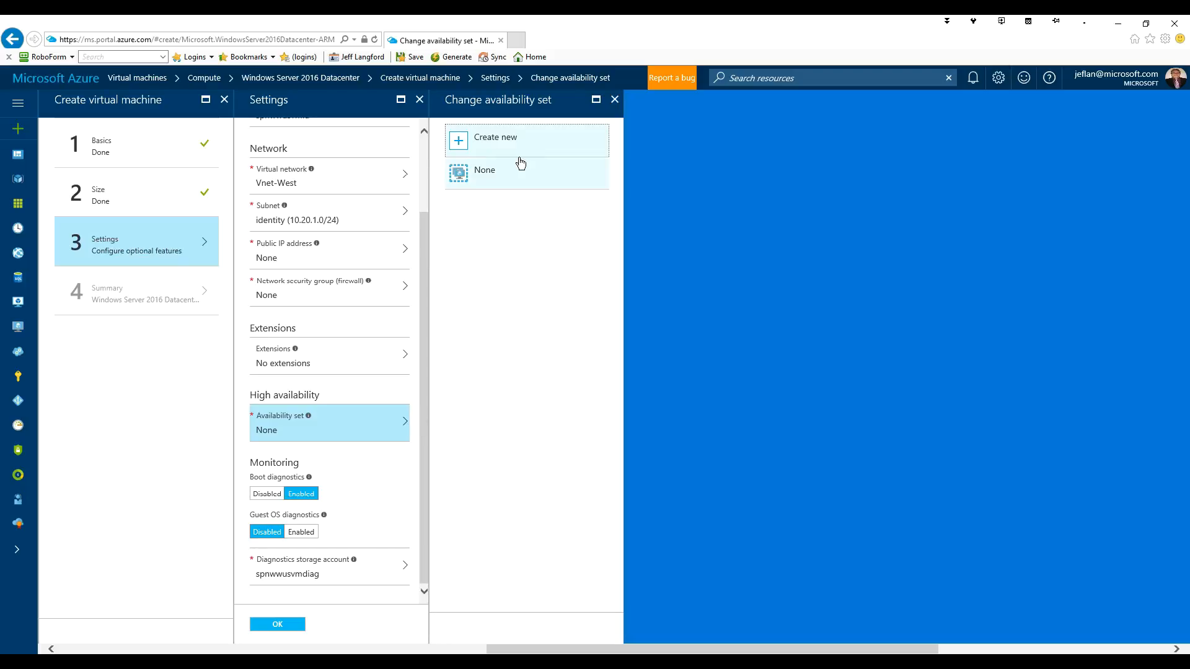
- Create a new availability set named AS-DC for the VM and confirm it
click(496, 144)
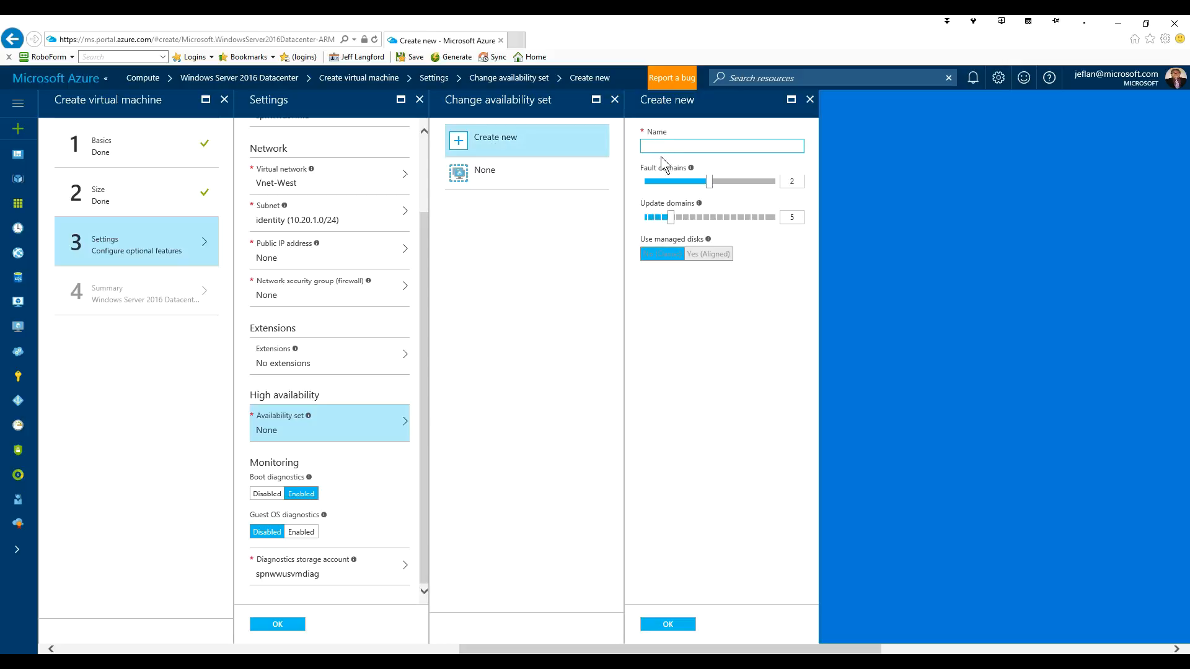
text(Av)
text(-DC)
click(669, 626)
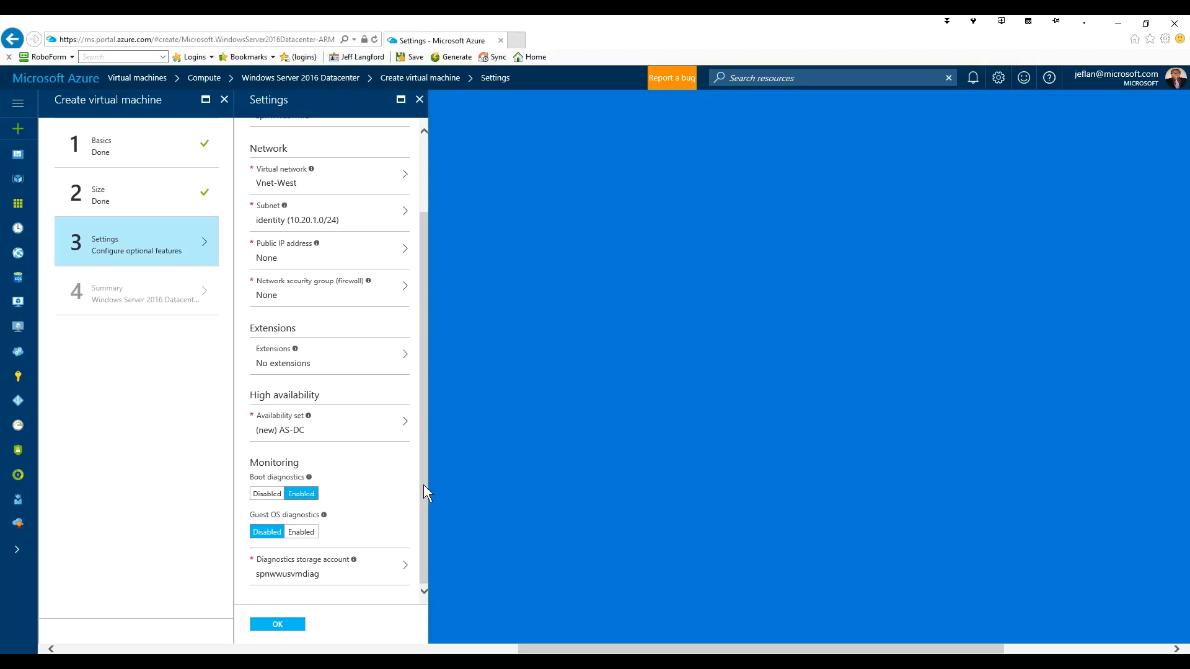
- Keep spnwwusvmdiag as the diagnostics storage account and accept the Settings step
click(308, 570)
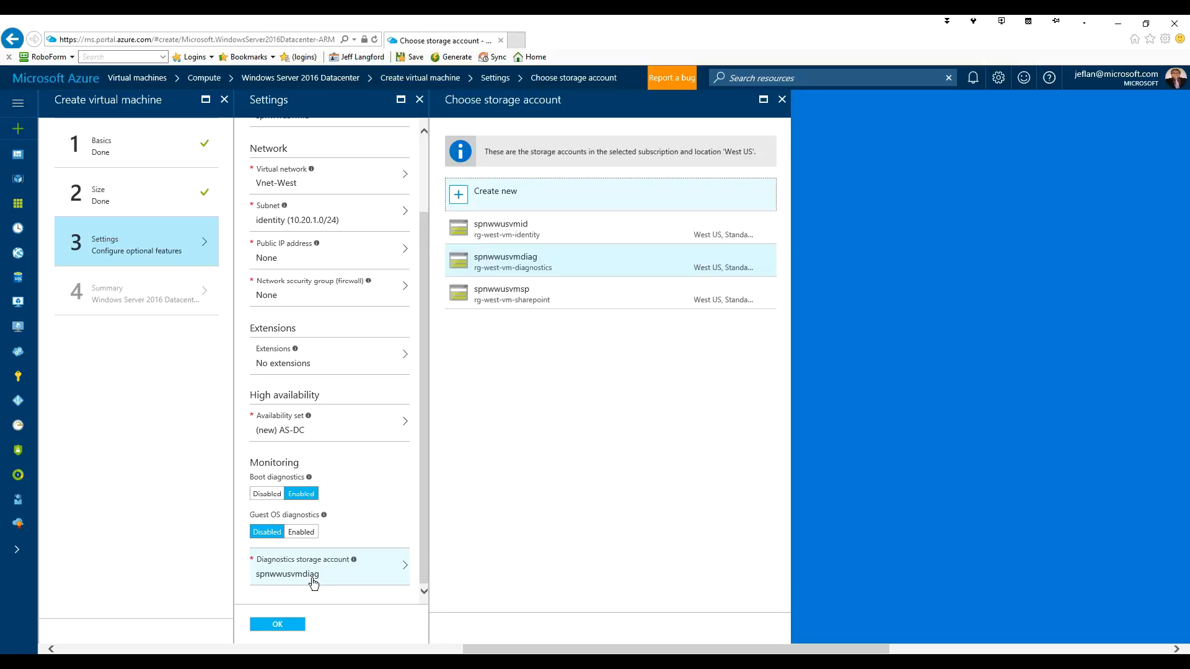
click(531, 262)
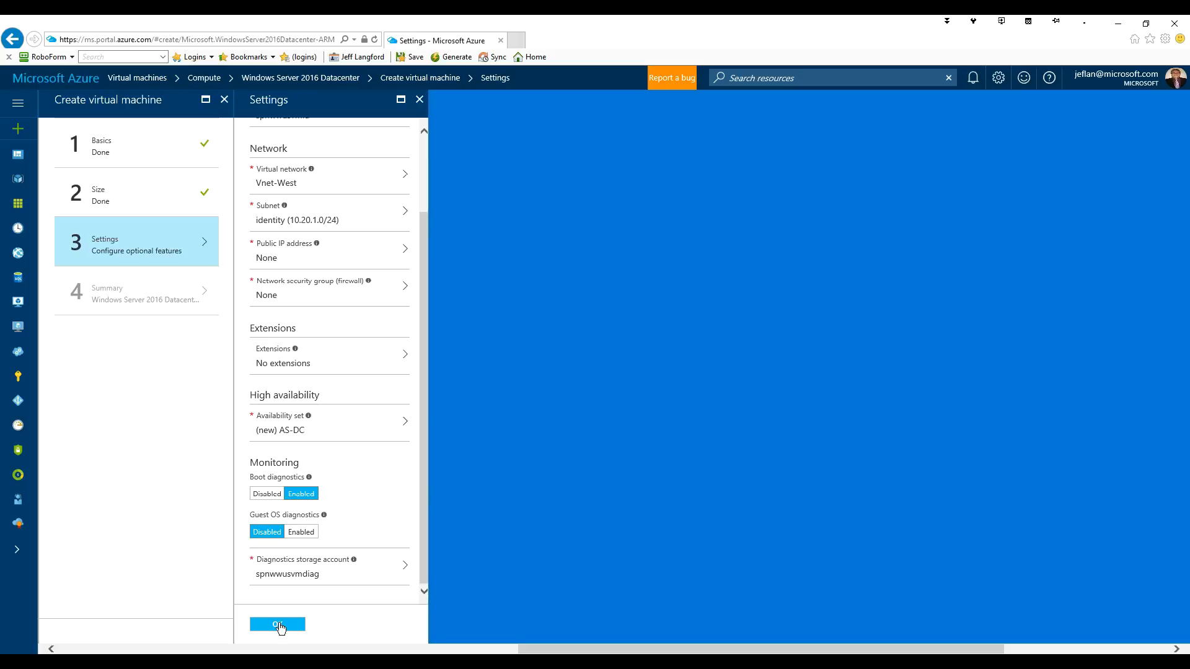
click(279, 625)
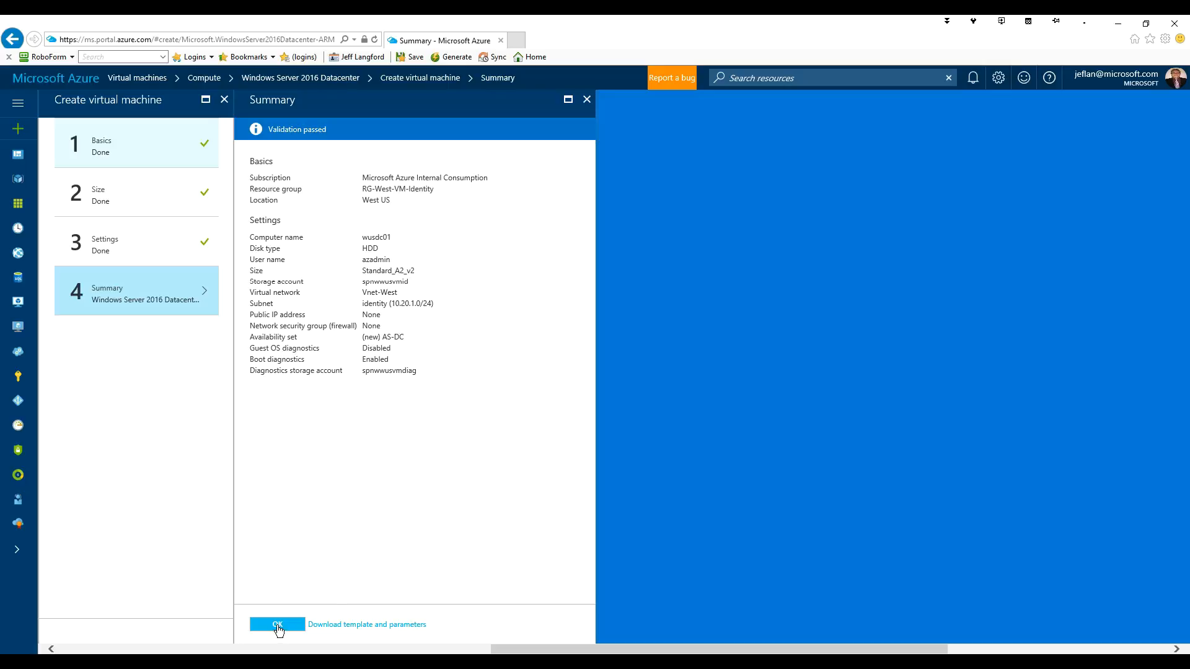
- Submit wusdc01 for deployment and watch its progress in the notifications
click(277, 624)
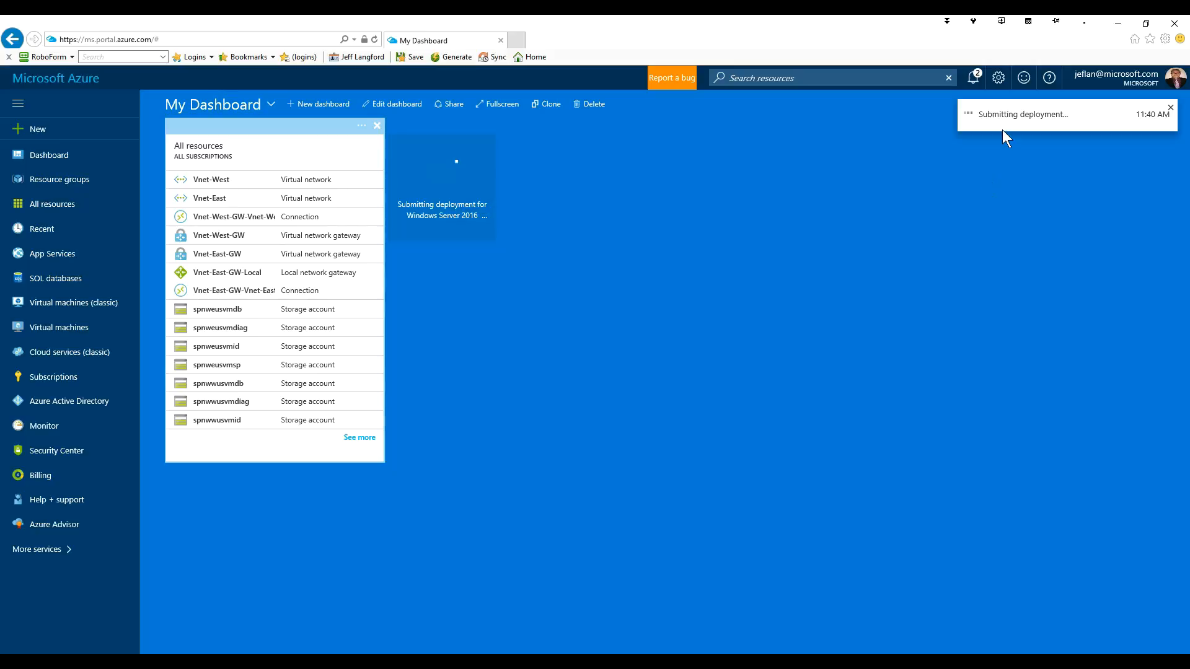
click(973, 79)
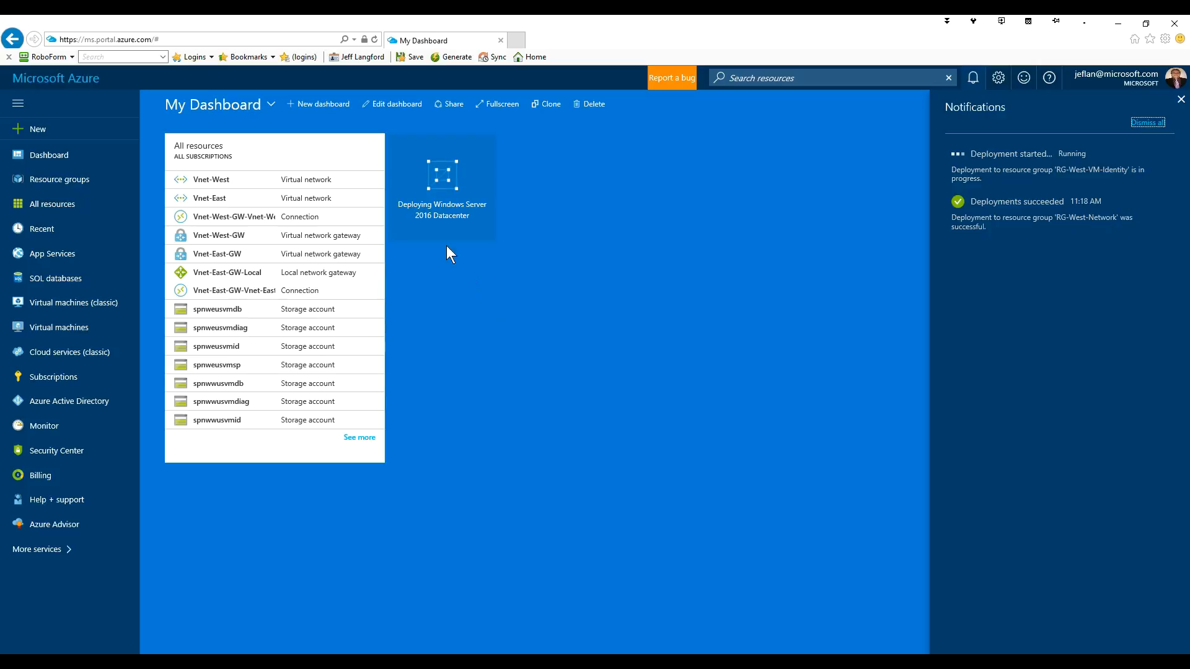
- Bring up the Virtual machines list showing wusdc01 in RG-West-VM-Identity, West US
click(35, 130)
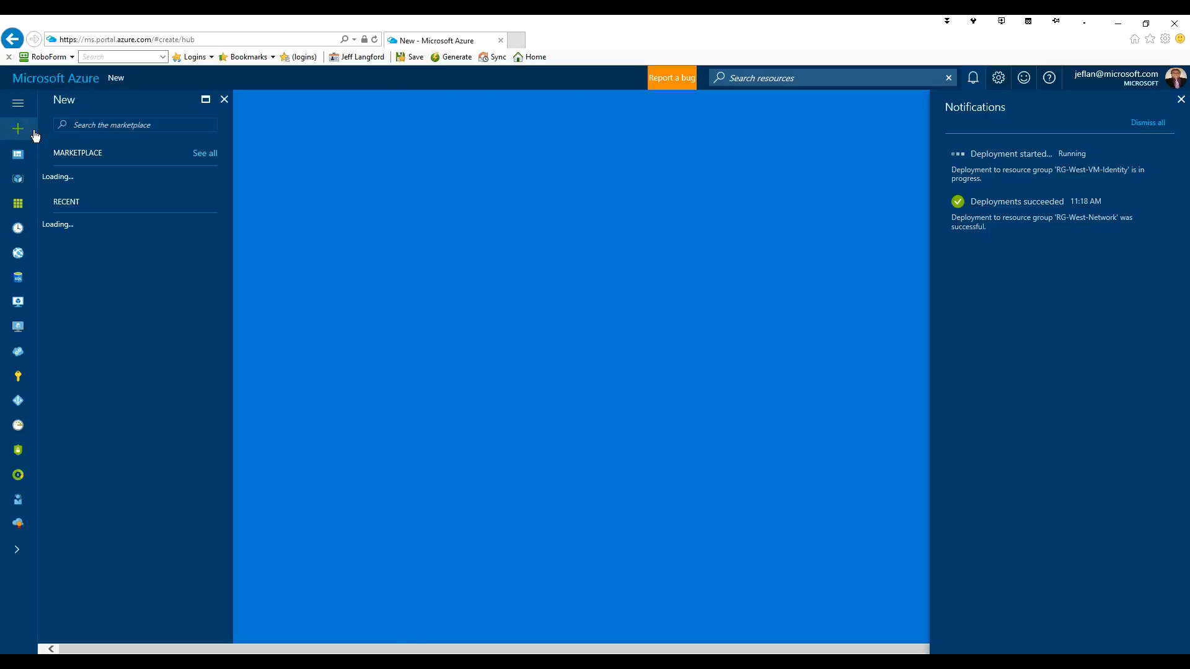
click(109, 199)
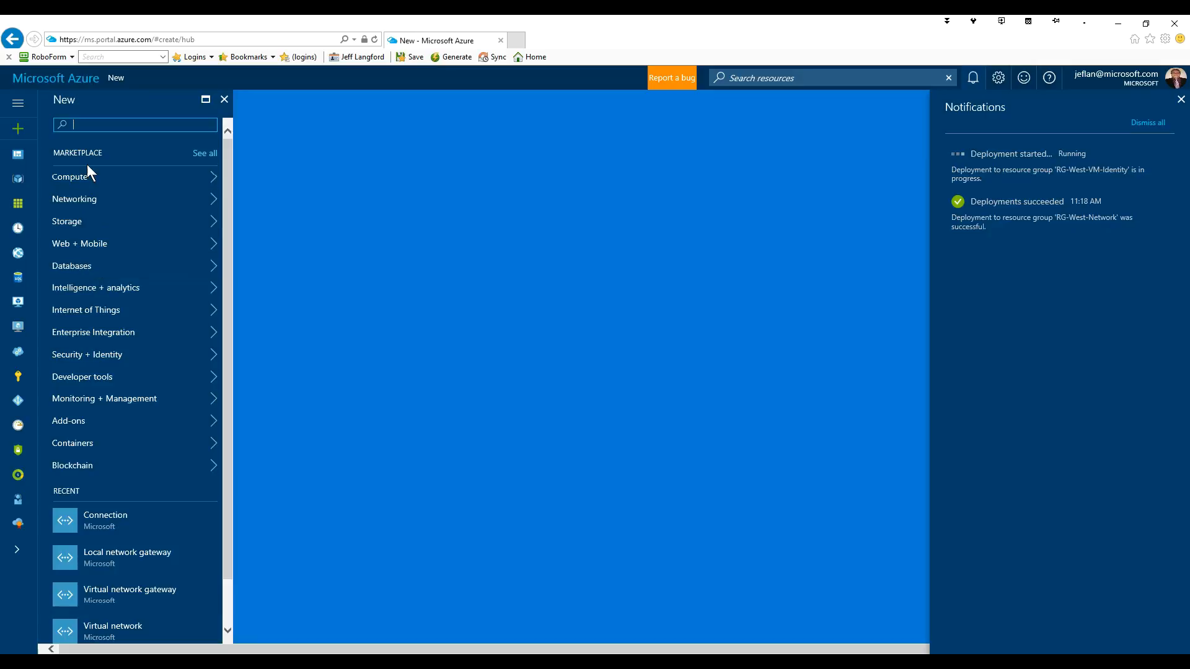
click(73, 183)
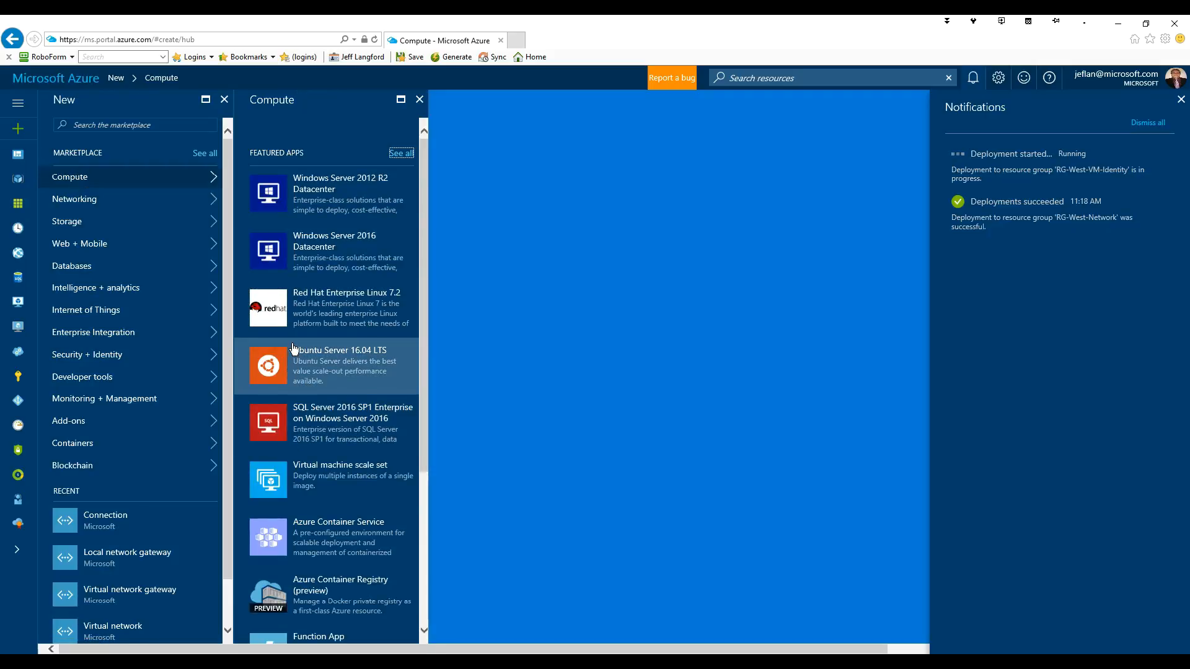
click(18, 334)
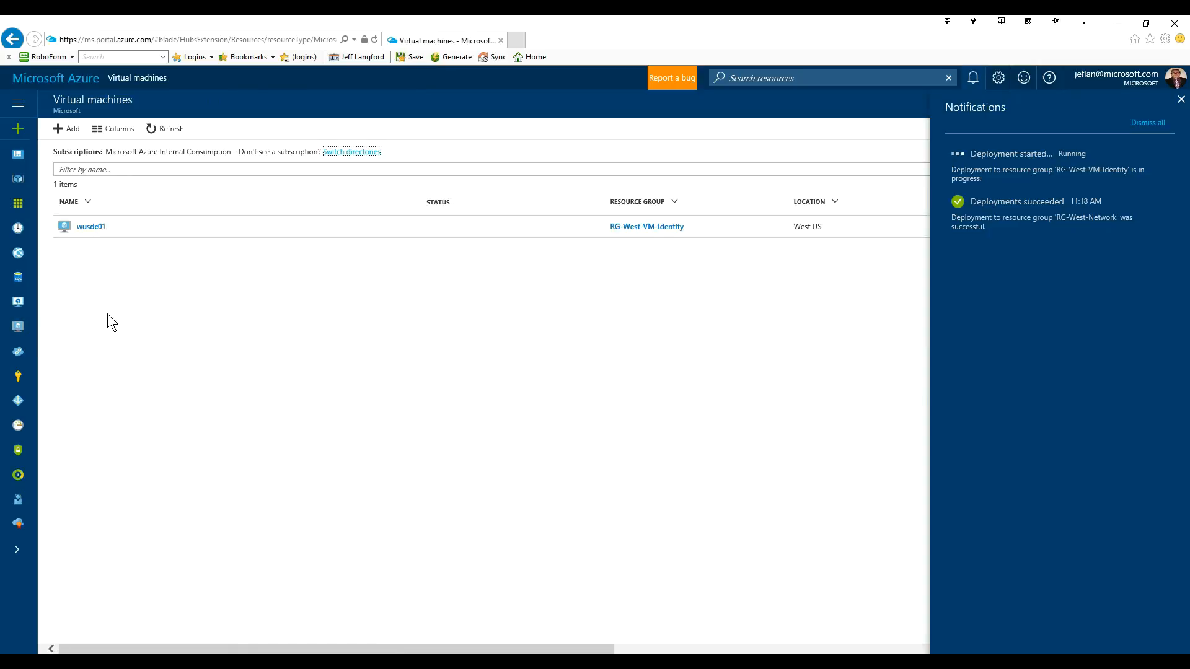
- Search the marketplace for 'windows' and start creating a Windows Server 2016 Datacenter VM
click(70, 131)
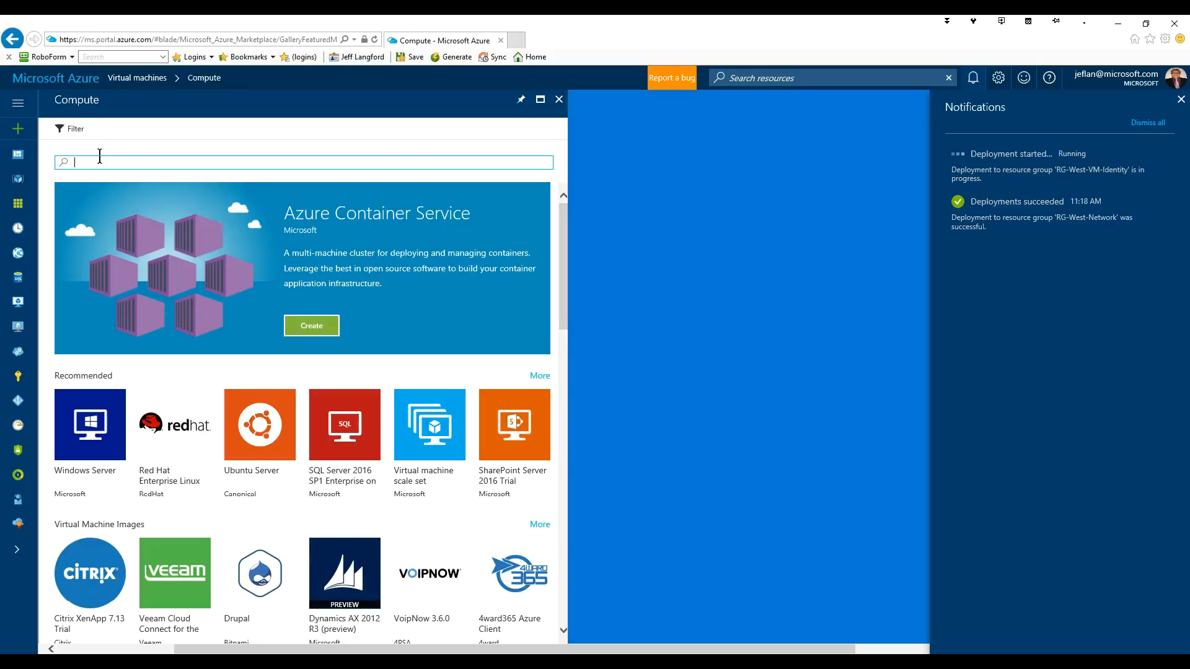
text(windows)
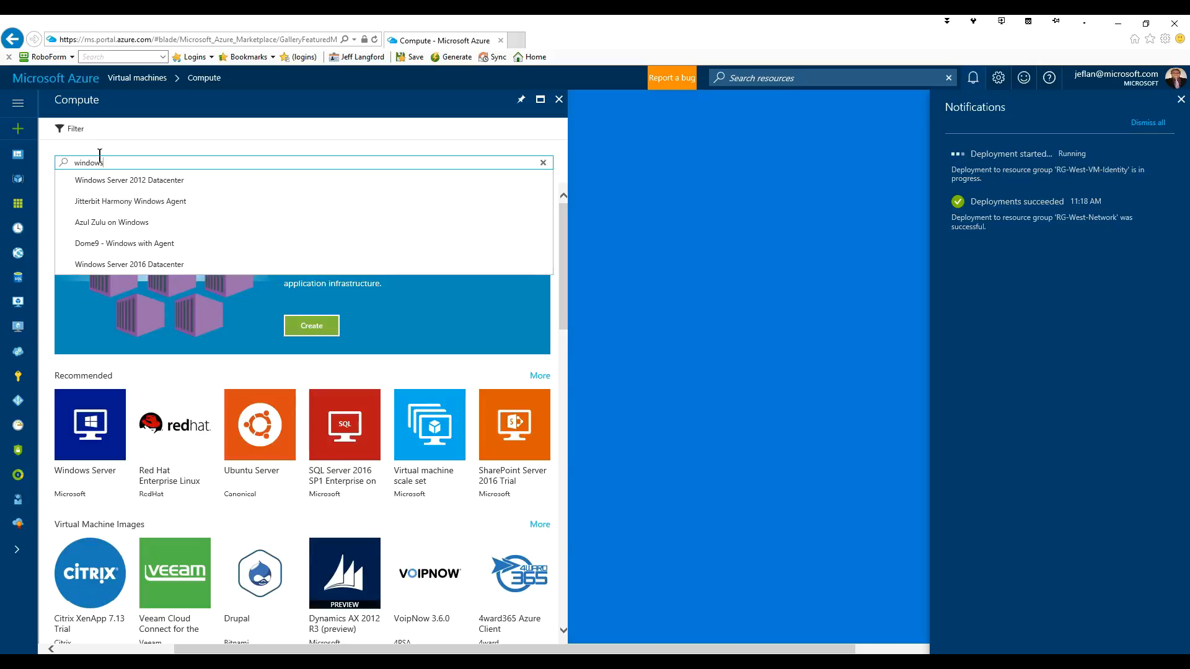
key(Return)
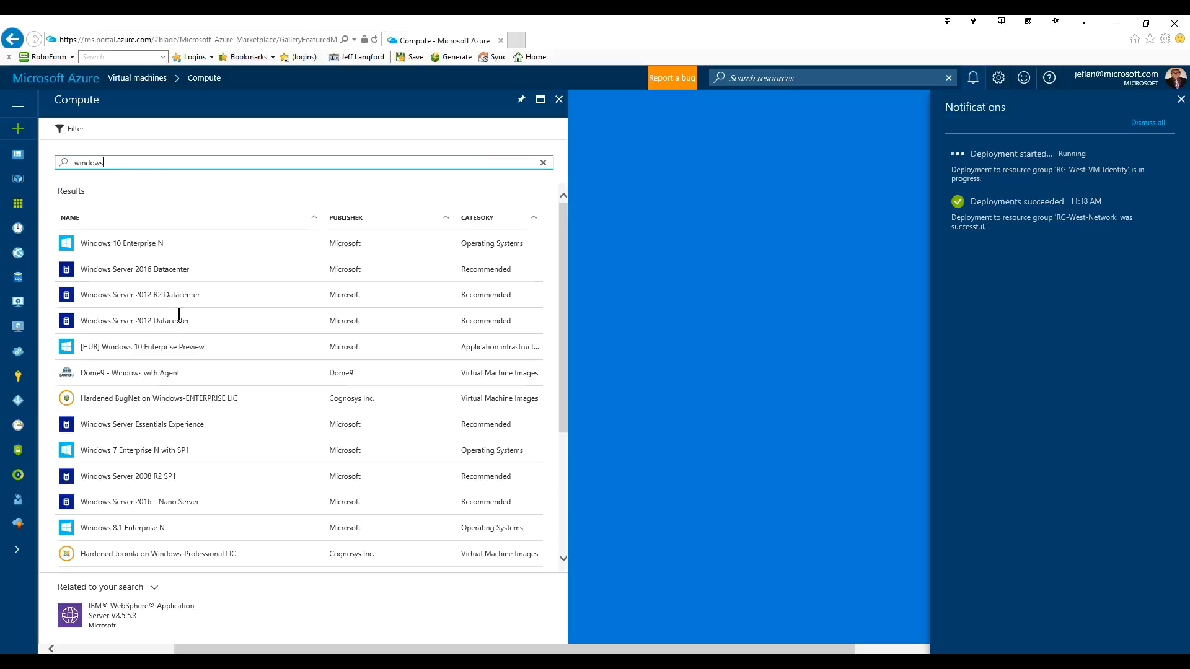
click(113, 277)
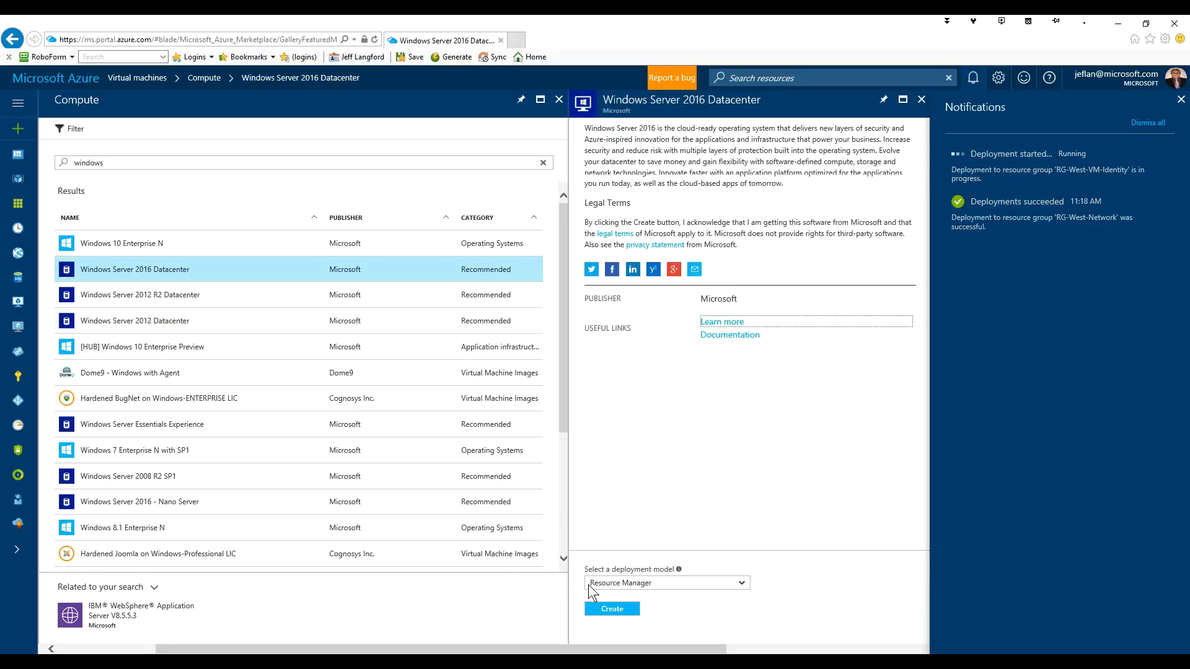
click(622, 610)
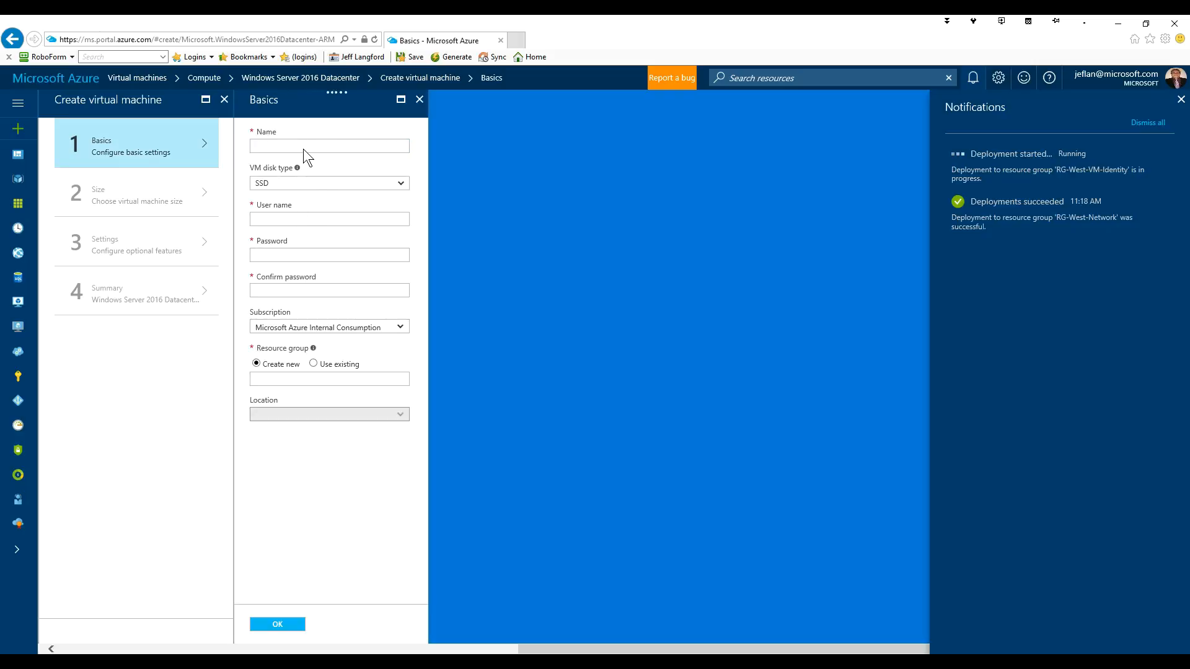
- Name the VM wusdc02 with HDD disks and administrator azadmin plus a confirmed password
click(299, 145)
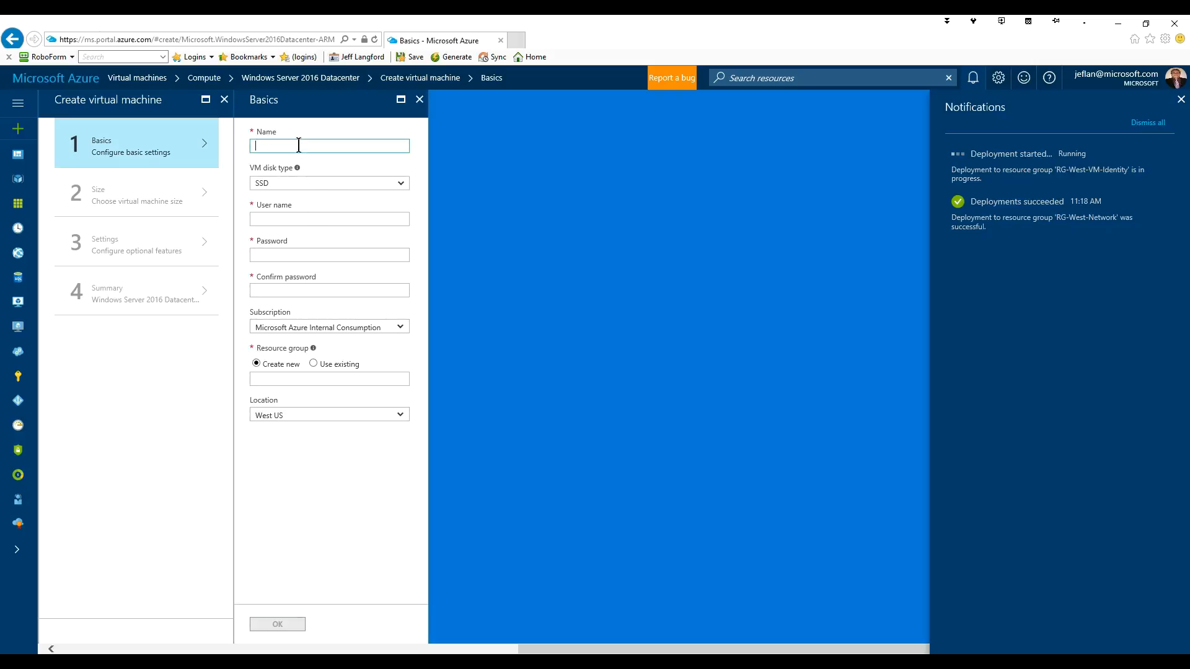
text(wusdc02)
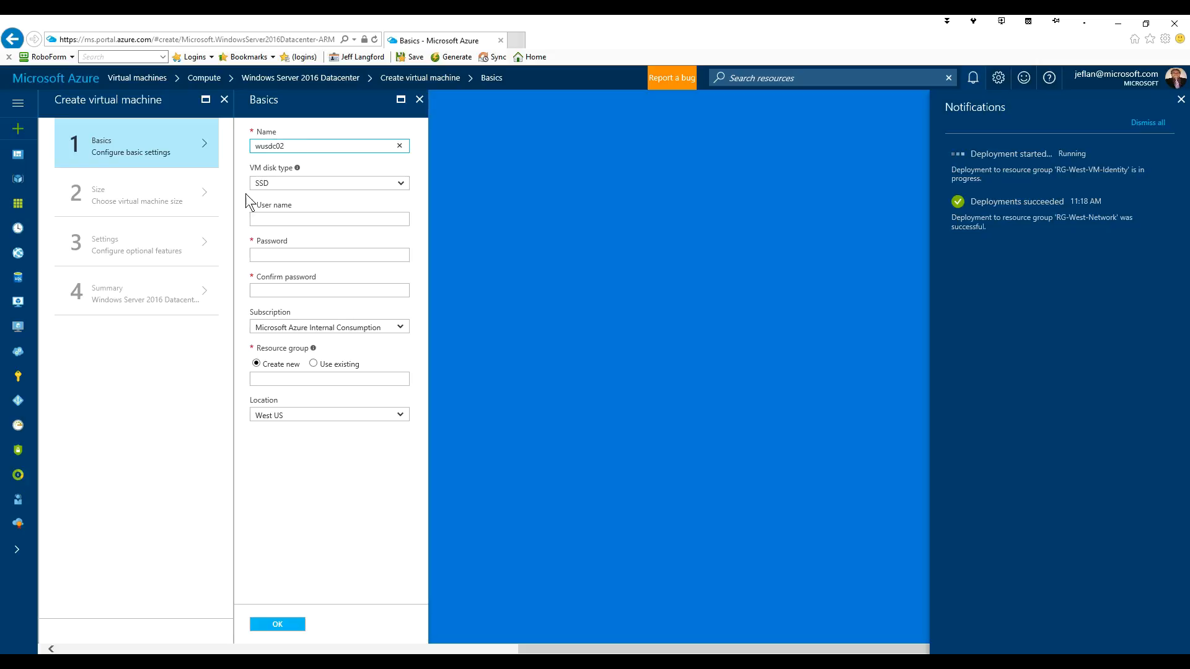
click(282, 185)
click(274, 194)
click(273, 218)
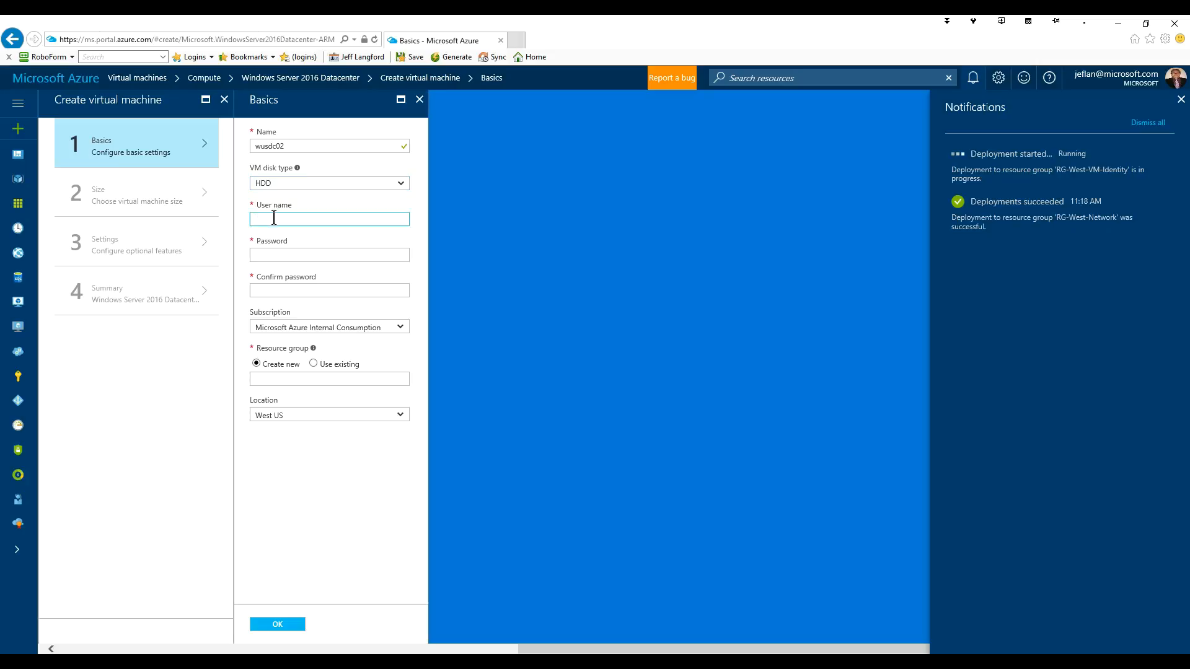
text(azadmin)
key(Tab)
text(•••••••••••)
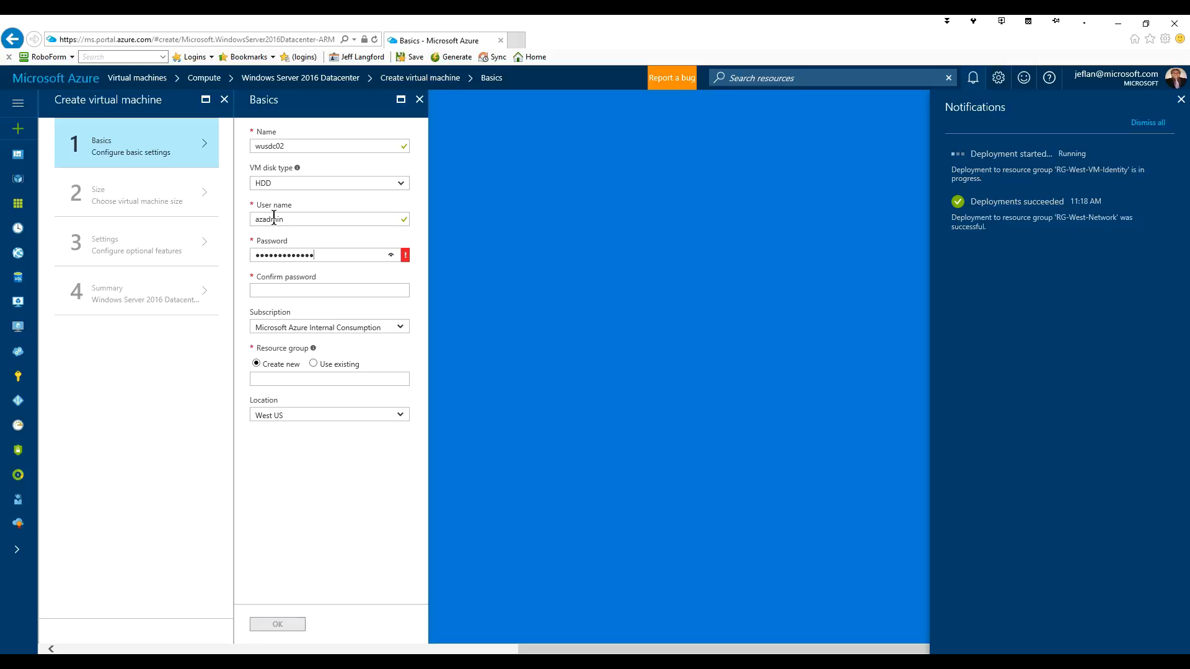
text(••)
key(Tab)
text(•••••••••••)
- Place the VM in the existing resource group RG-West-VM-Identity
click(315, 364)
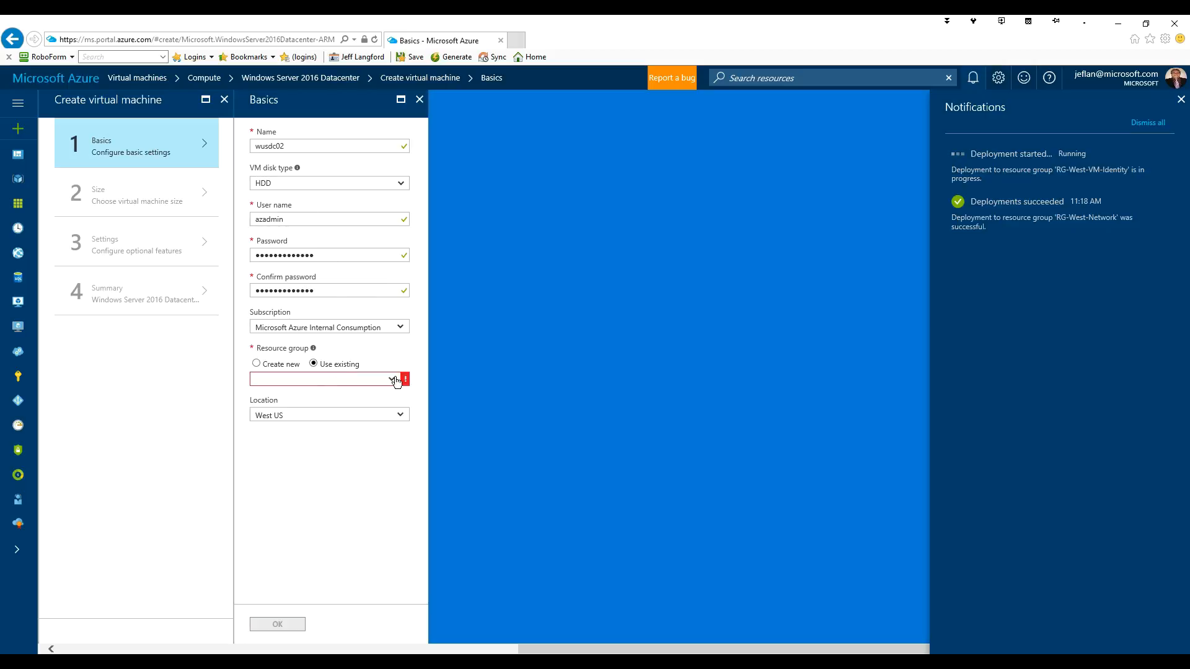
click(392, 398)
scroll(403, 493, down, 3)
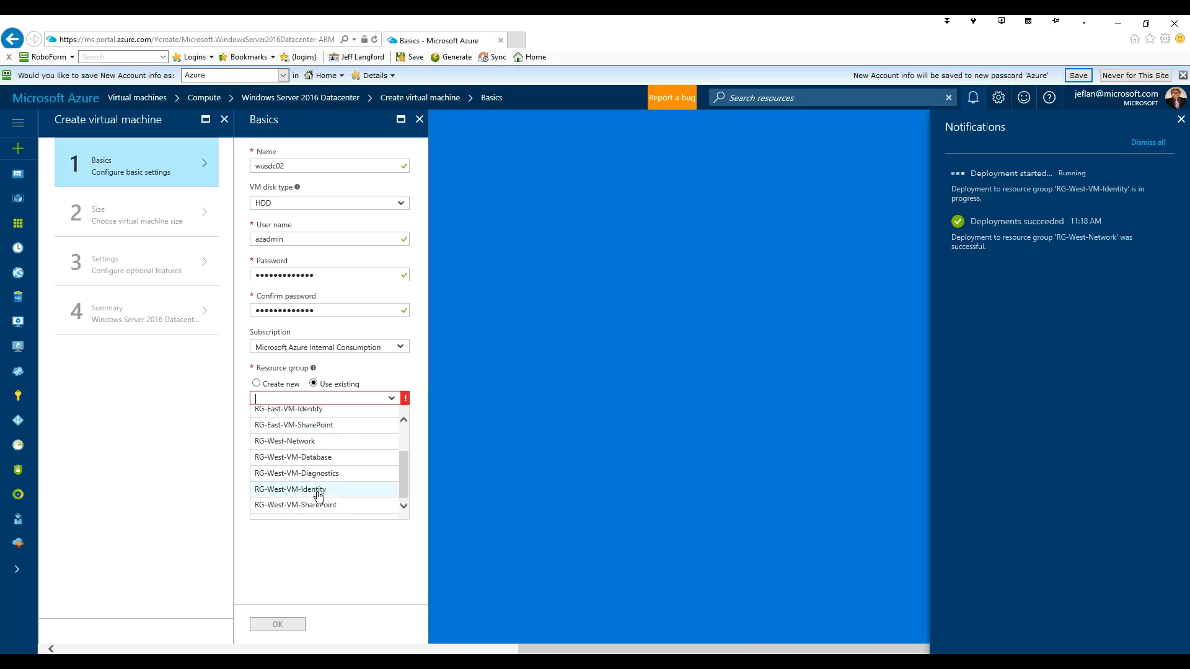
click(317, 494)
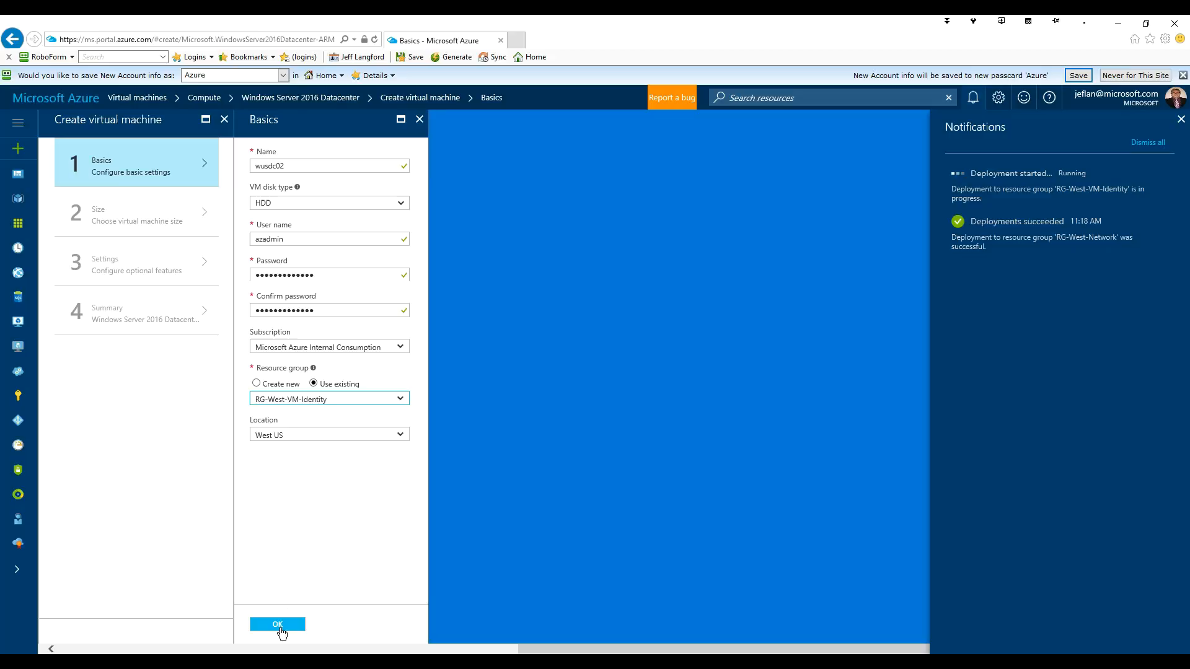
- Validate the basics and choose the Standard A2_V2 size from all available VM sizes
click(280, 625)
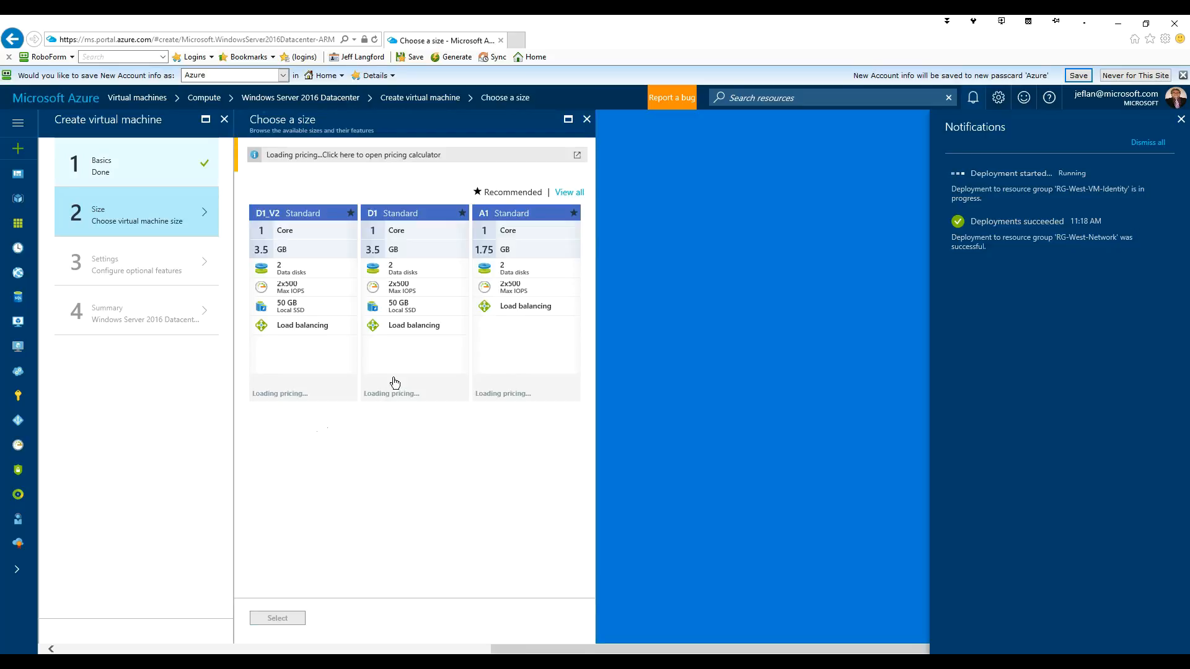
click(570, 194)
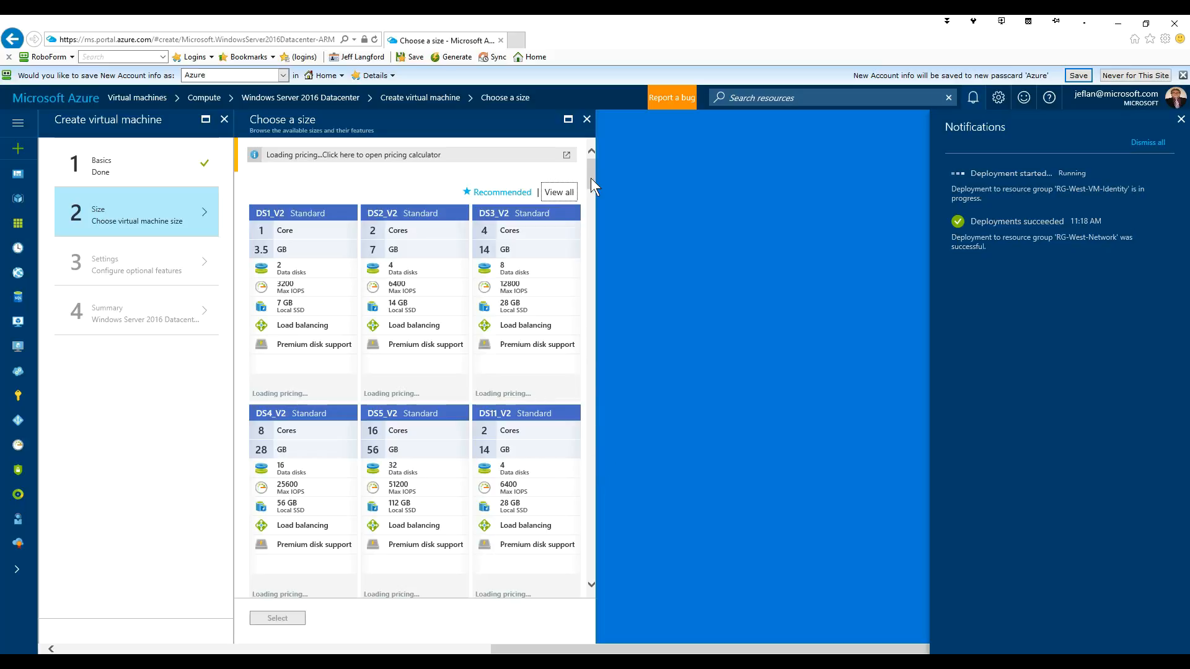
scroll(591, 381, down, 10)
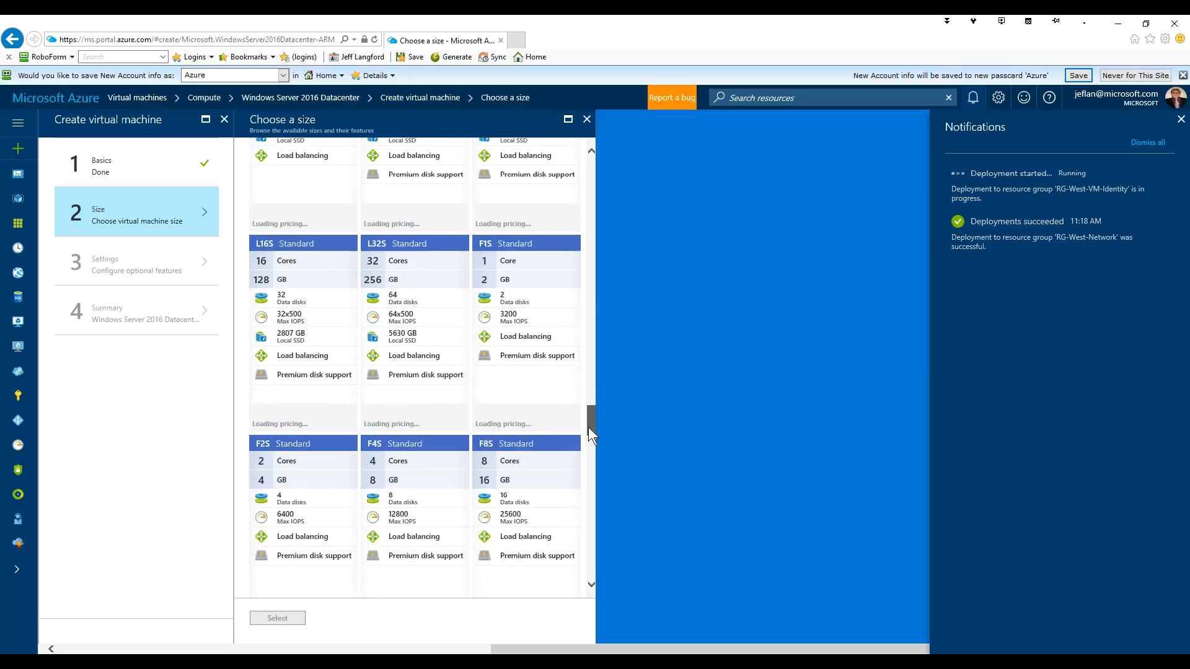
scroll(589, 455, down, 5)
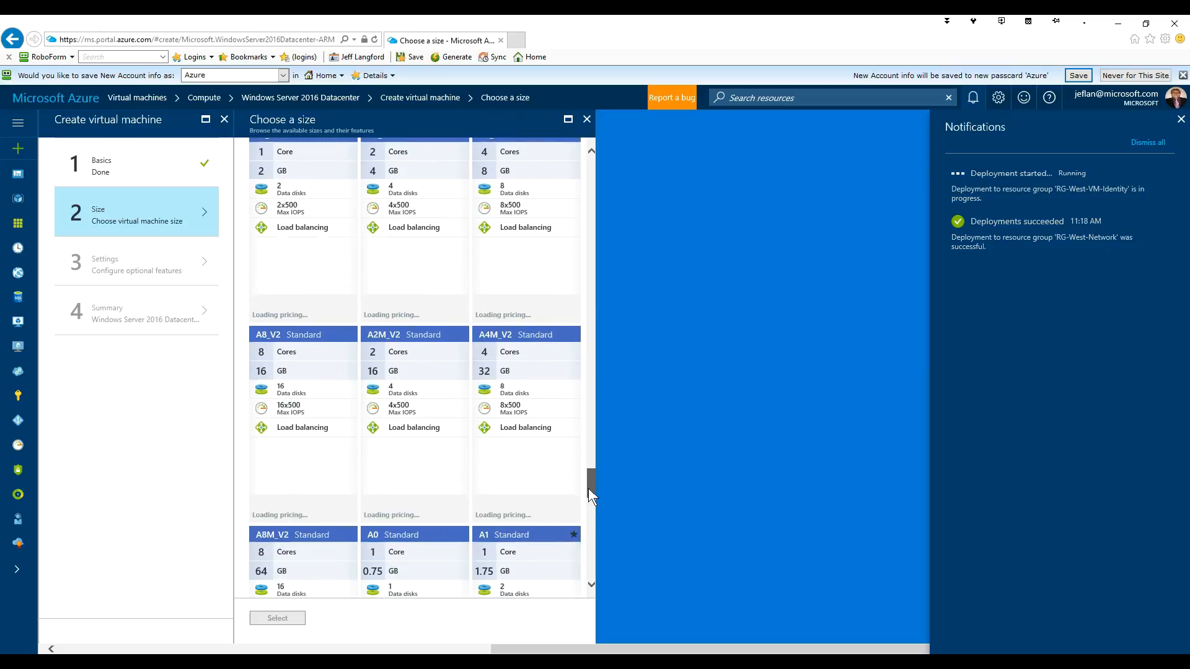
drag(589, 489, 590, 474)
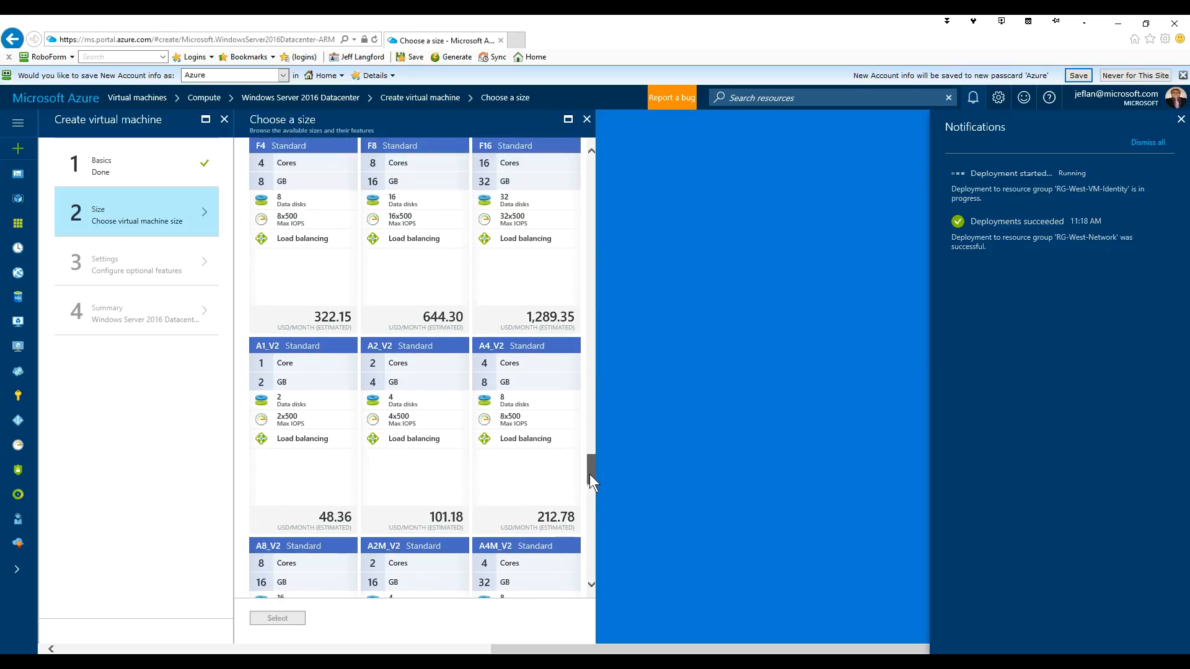
click(430, 365)
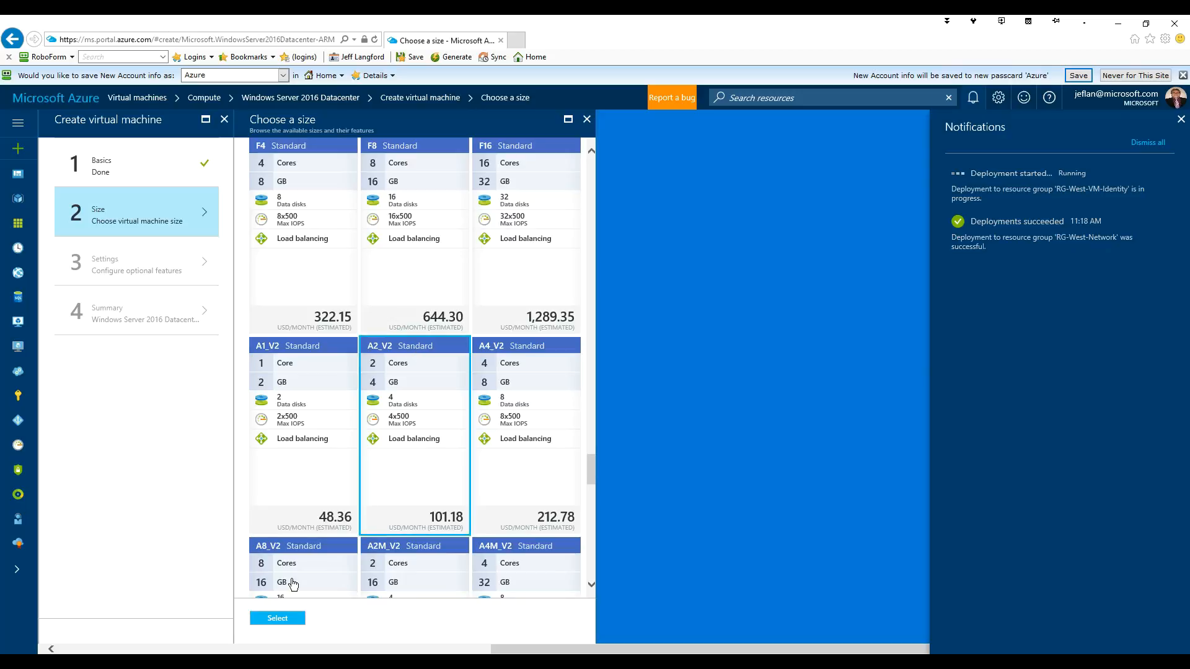
click(275, 618)
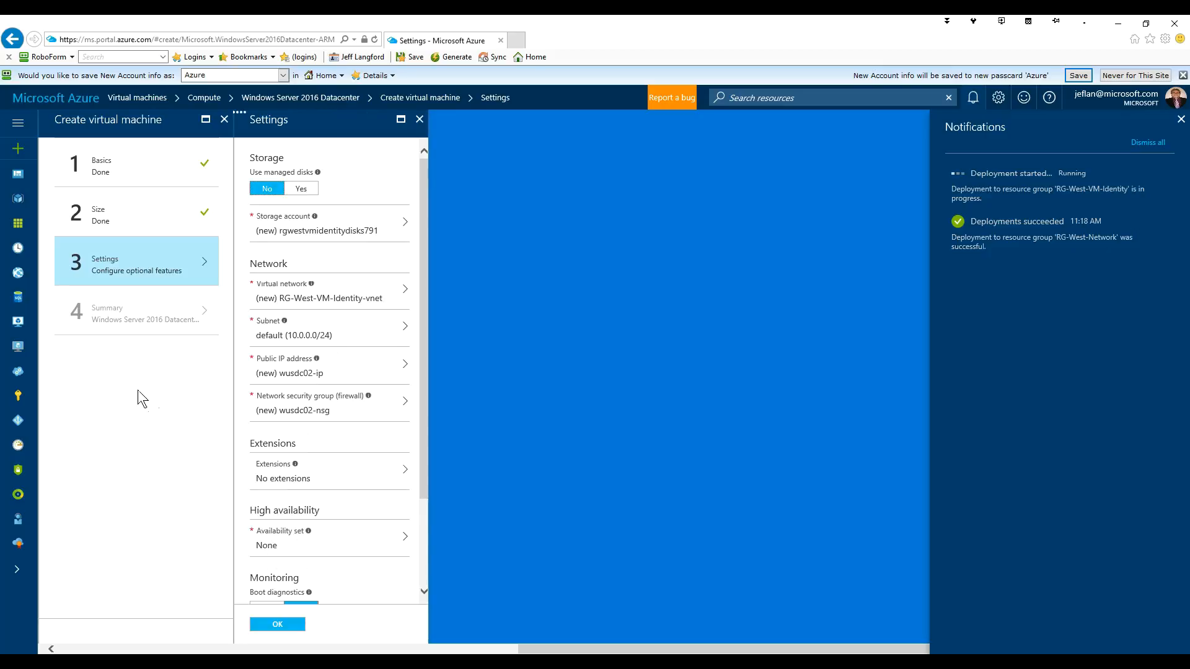
- Use storage account spnwwusvmid and Vnet-West's identity subnet (10.20.1.0/24)
click(347, 233)
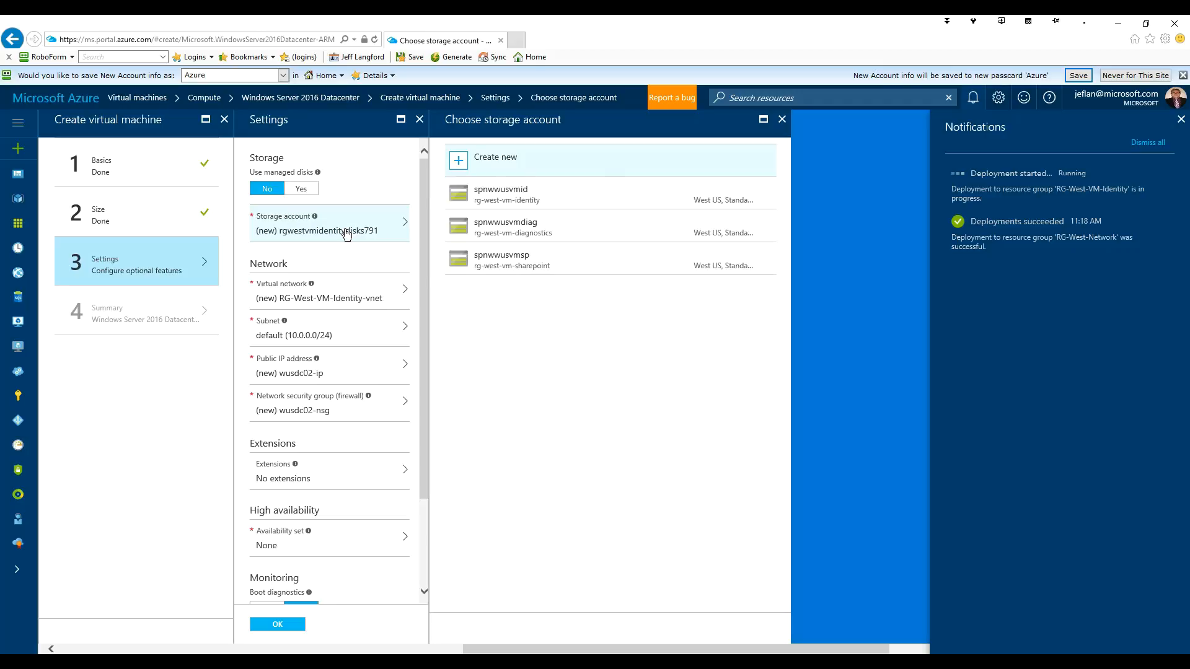
click(513, 202)
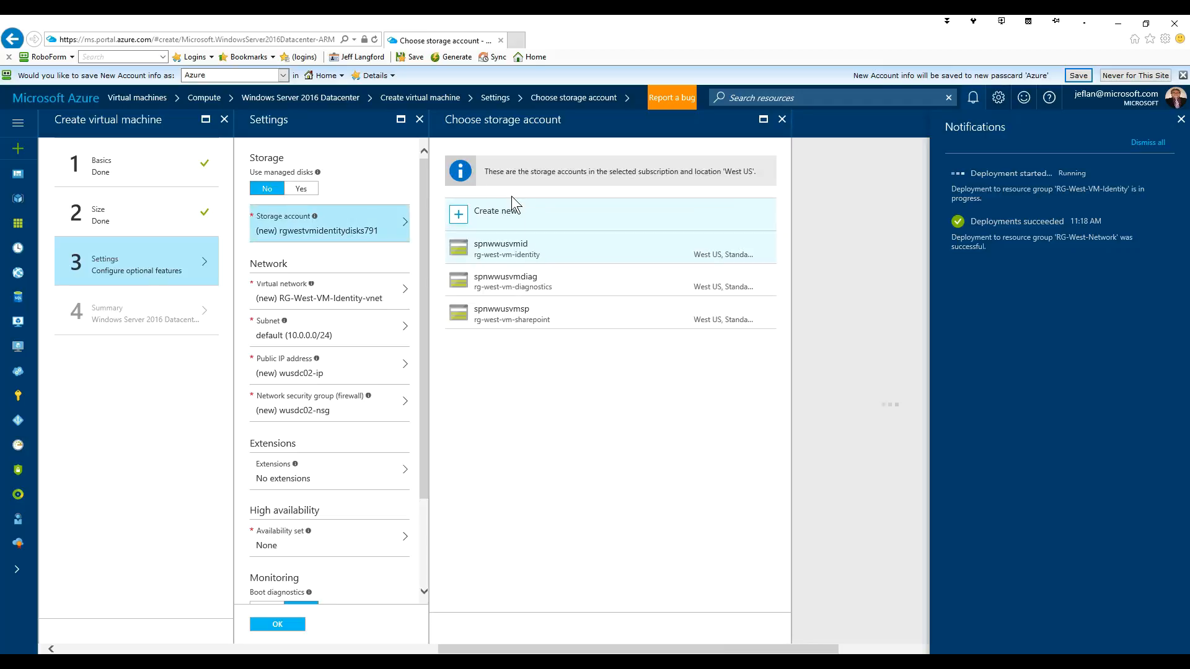
click(516, 251)
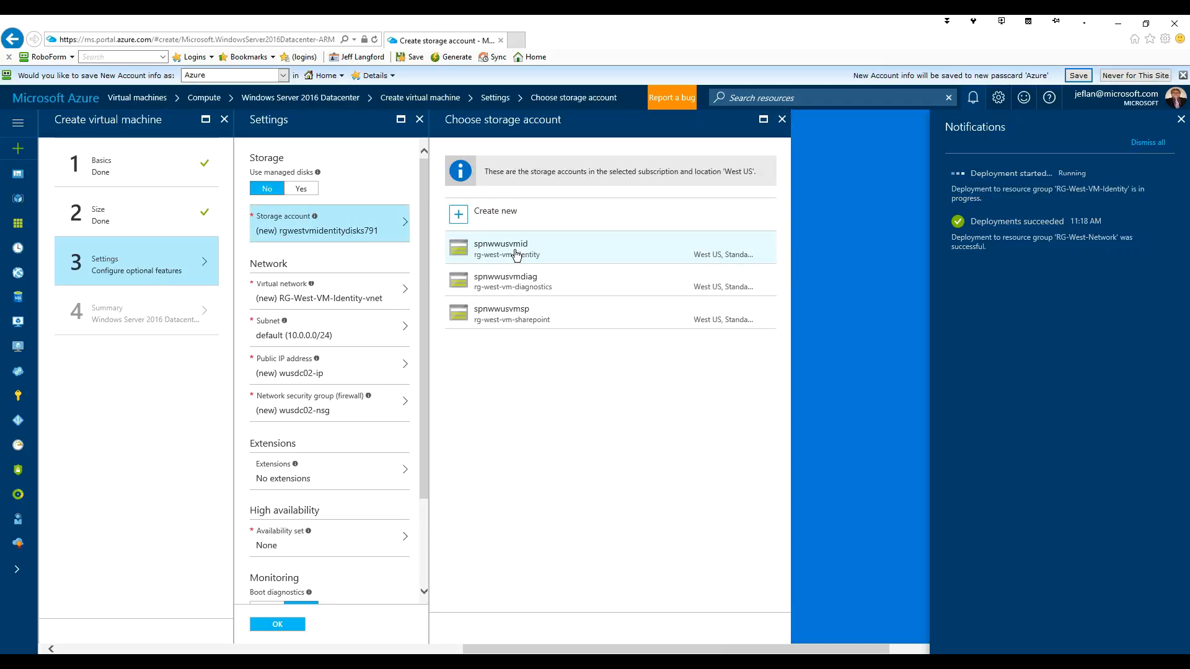
click(348, 296)
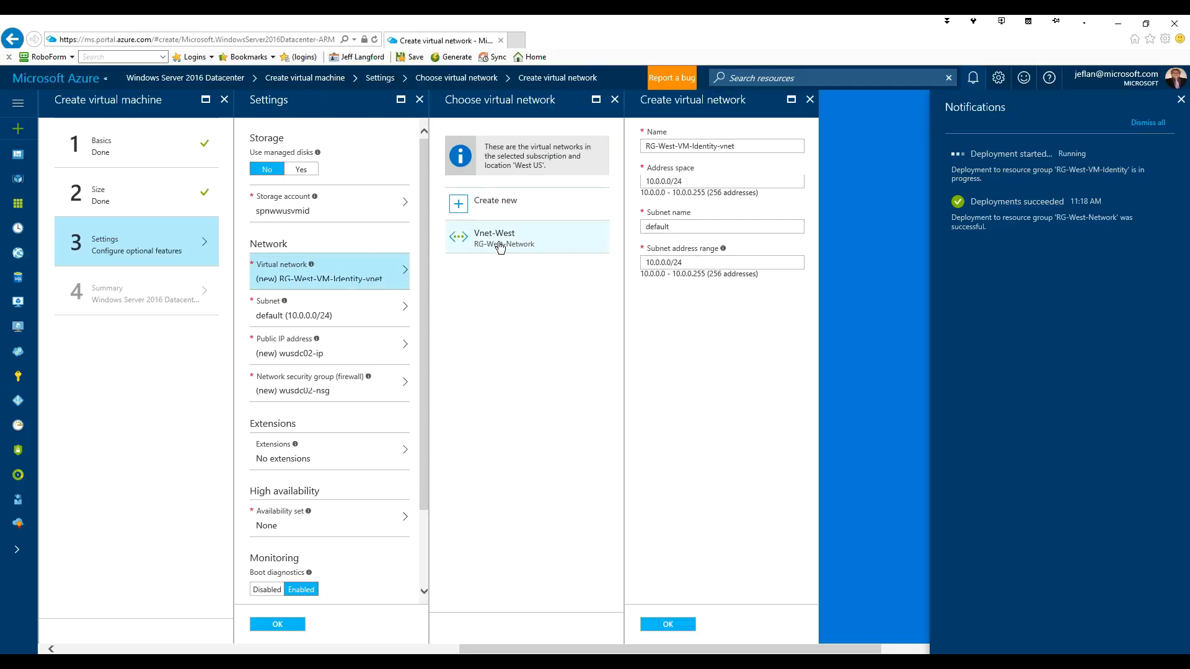
click(500, 248)
click(499, 247)
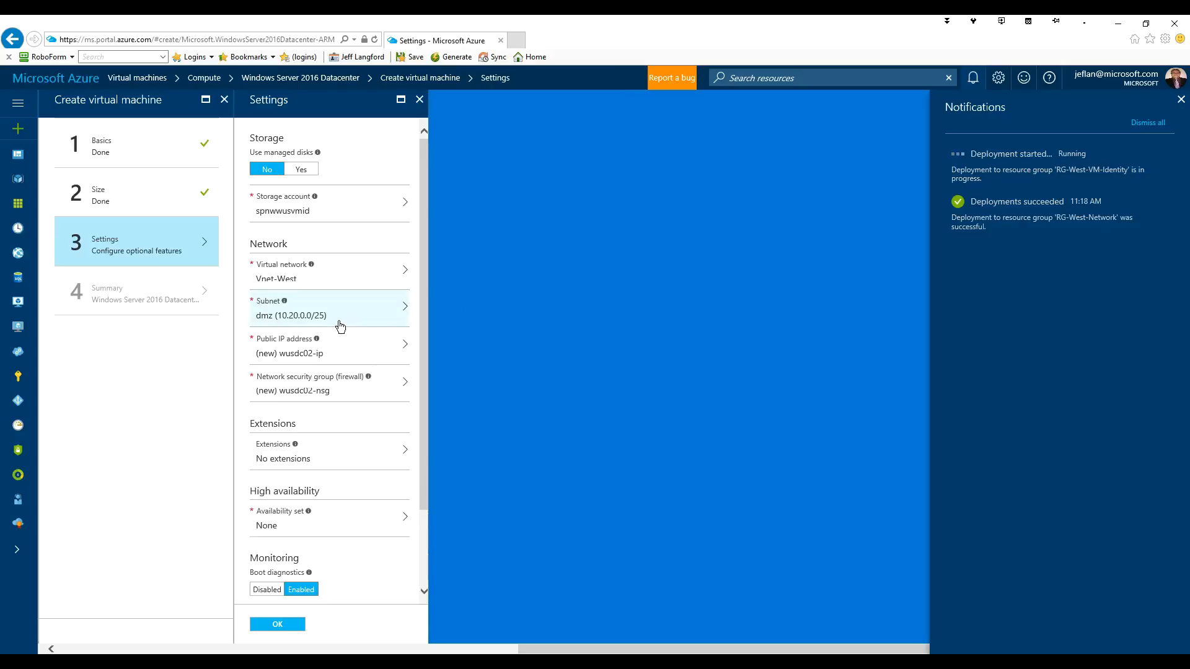
click(339, 320)
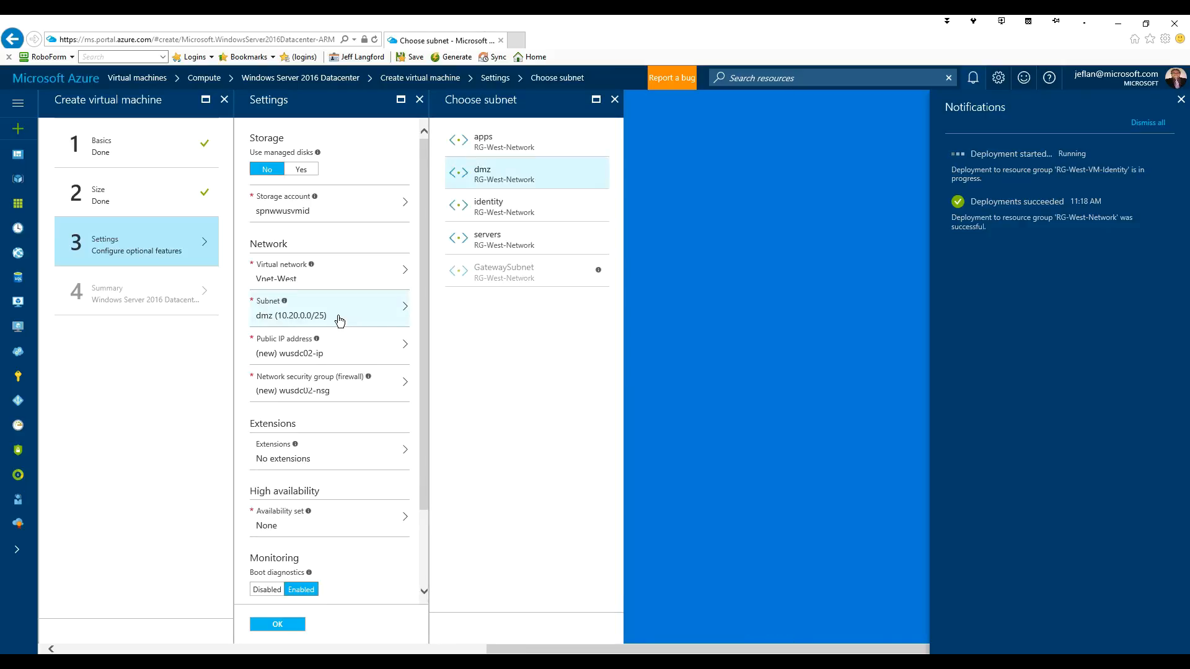
click(492, 205)
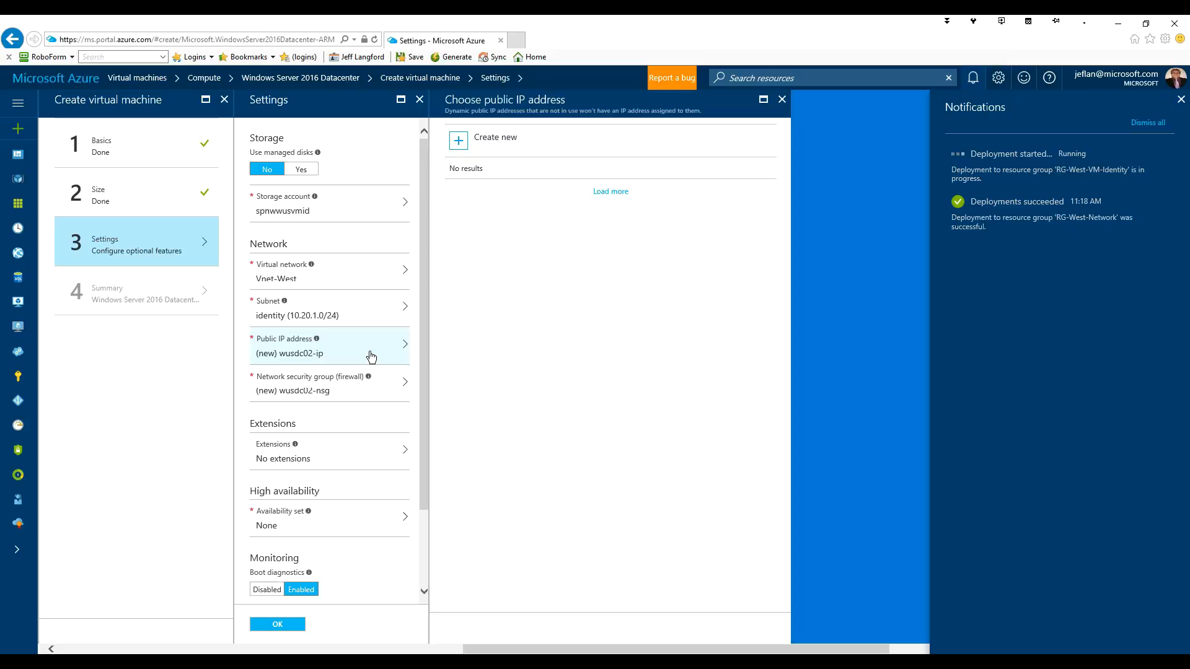
- Set both the public IP address and the network security group to None
click(482, 207)
click(484, 229)
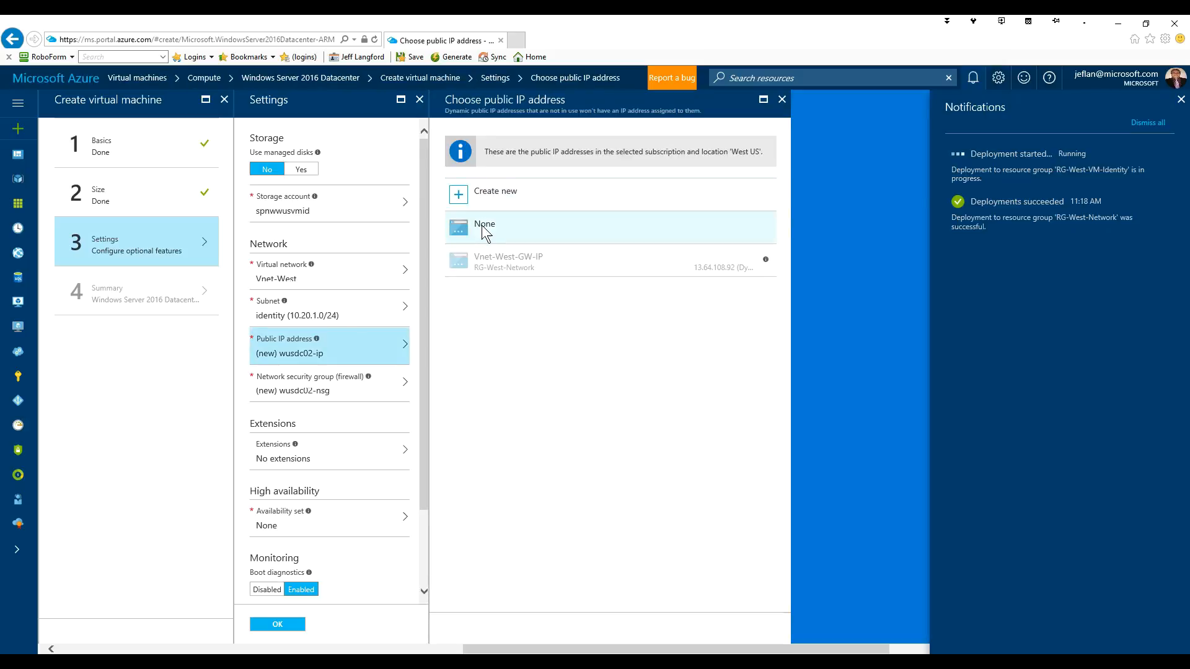
click(484, 229)
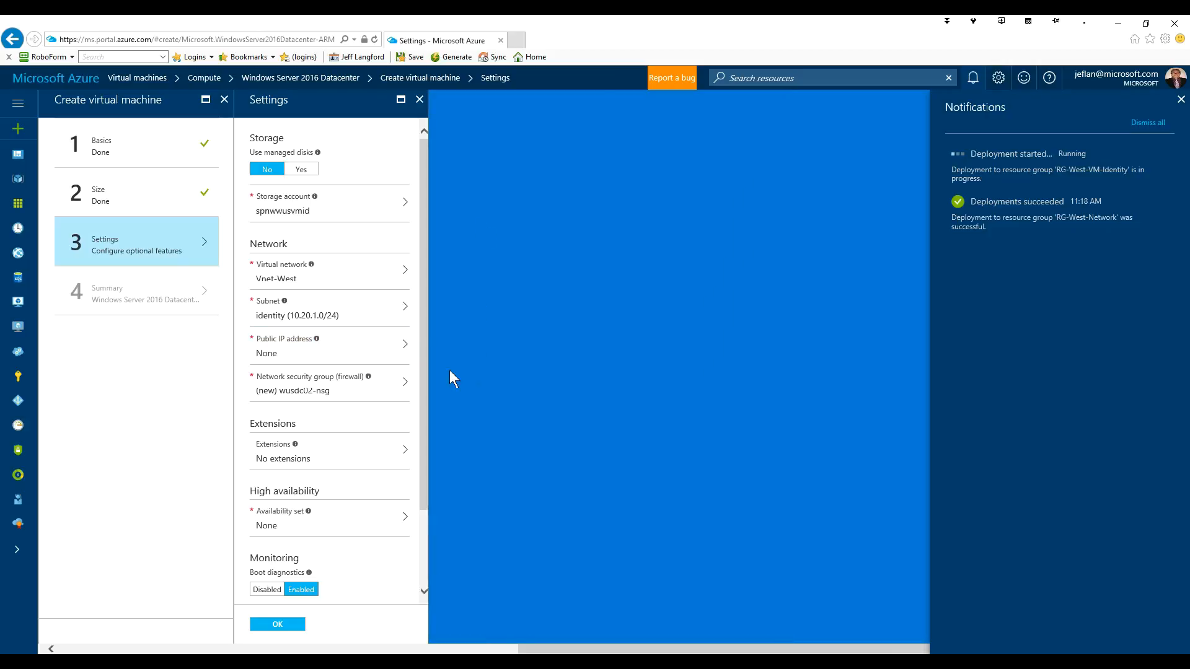
click(338, 391)
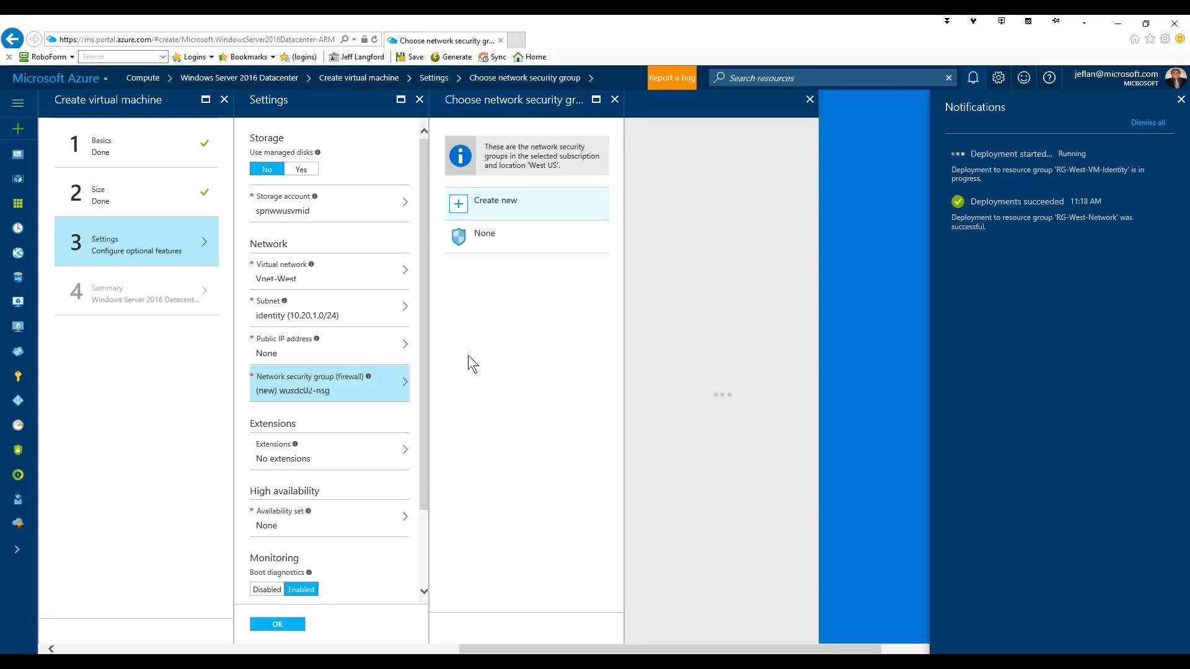
click(481, 240)
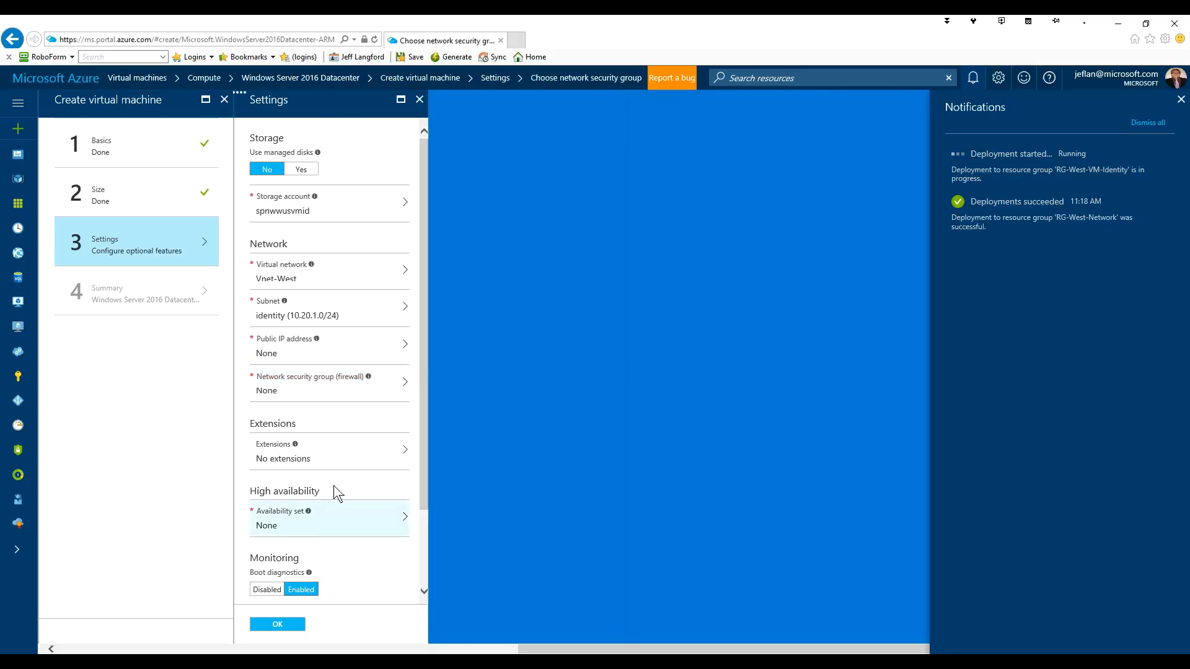
scroll(334, 490, down, 2)
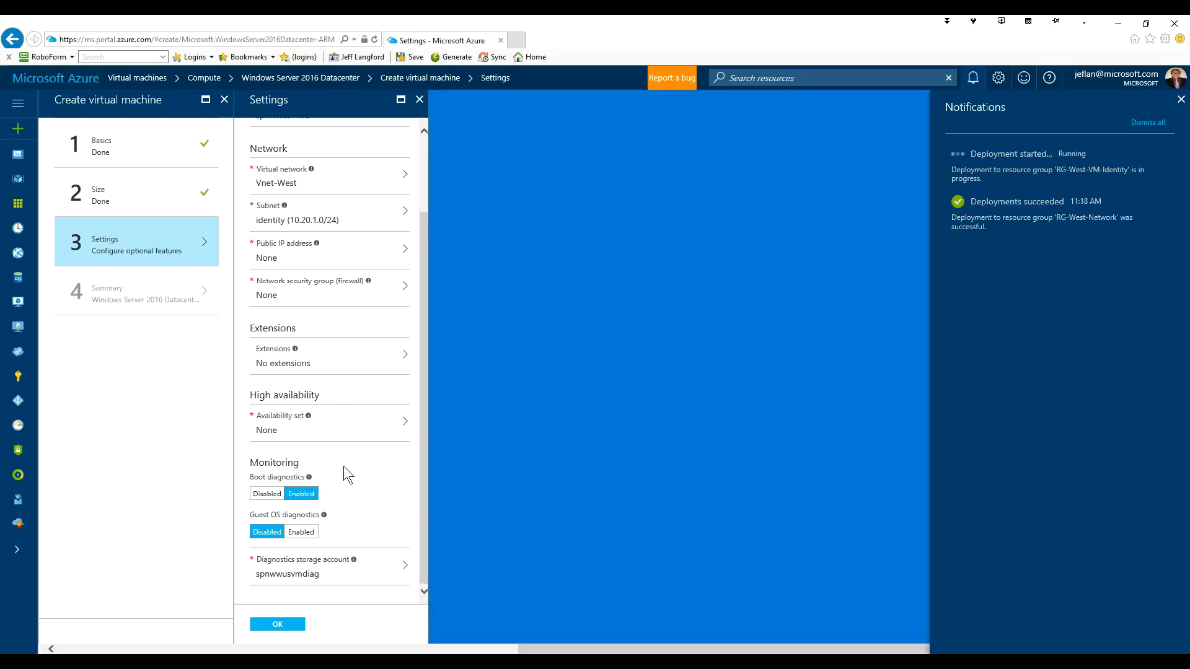
- Put wusdc02 in availability set AS-DC and accept the settings to reach a validated summary
click(341, 430)
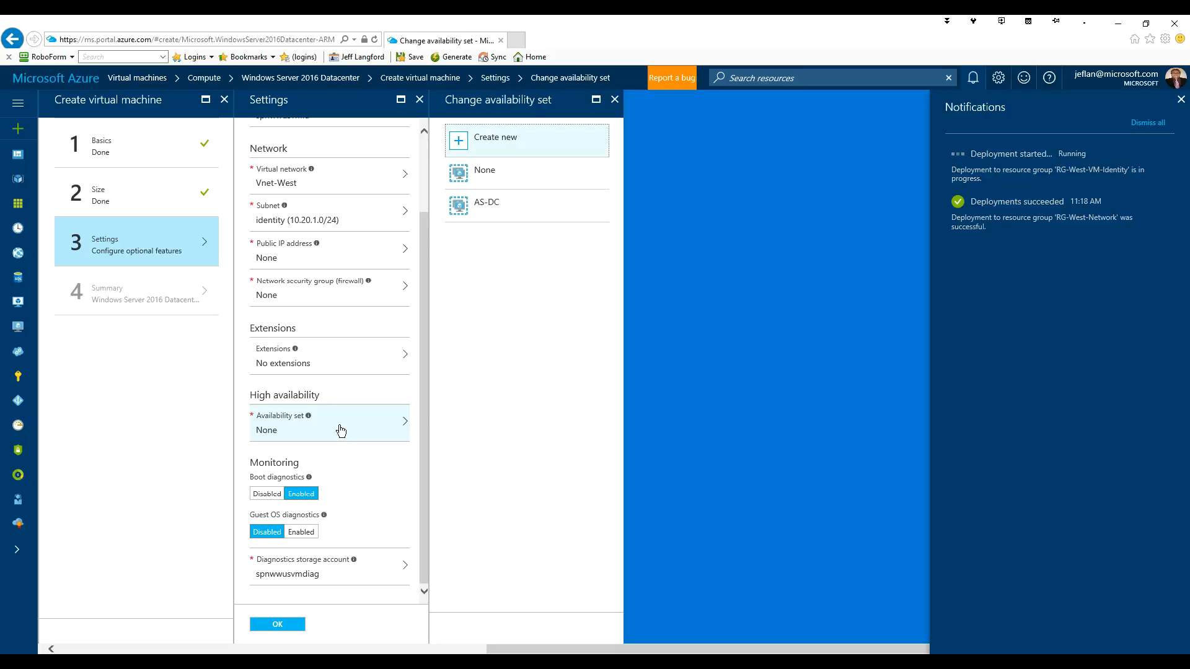
click(489, 212)
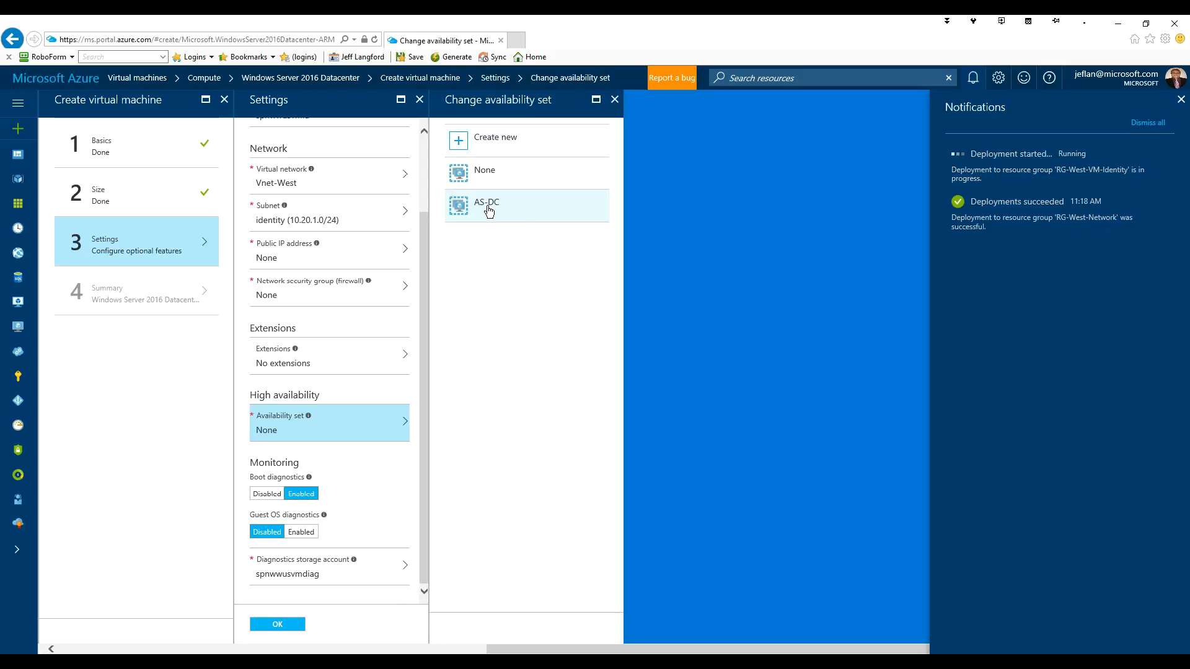
click(489, 209)
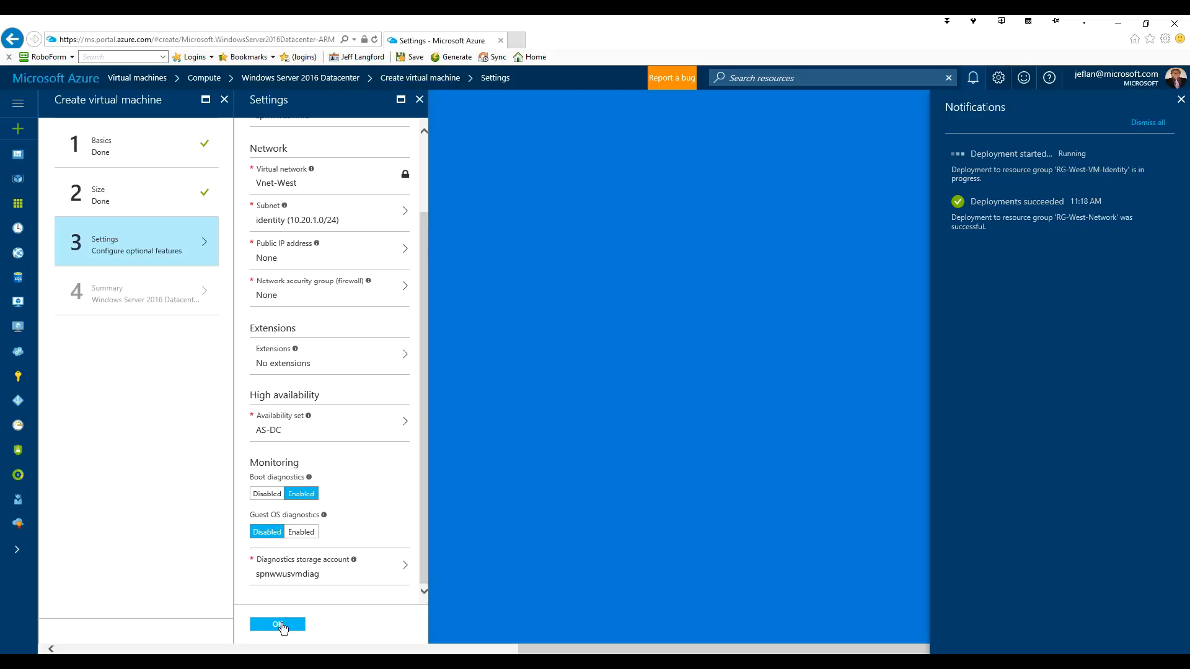
click(281, 626)
click(282, 623)
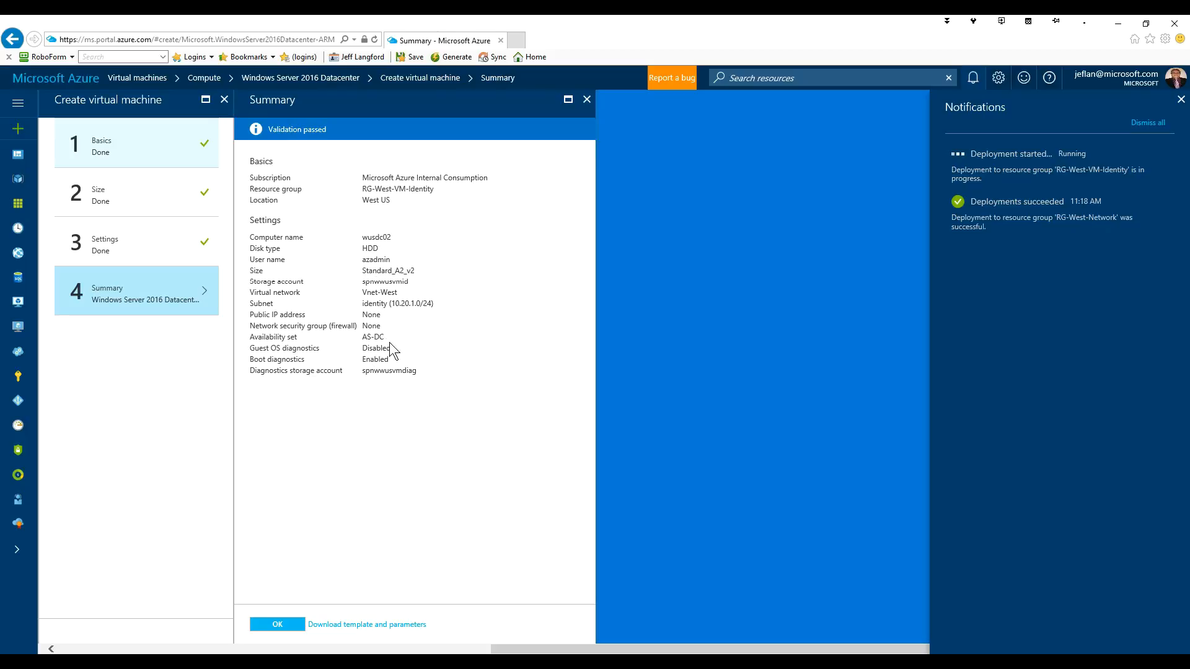
- Submit wusdc02 for creation from the validated Summary
click(278, 625)
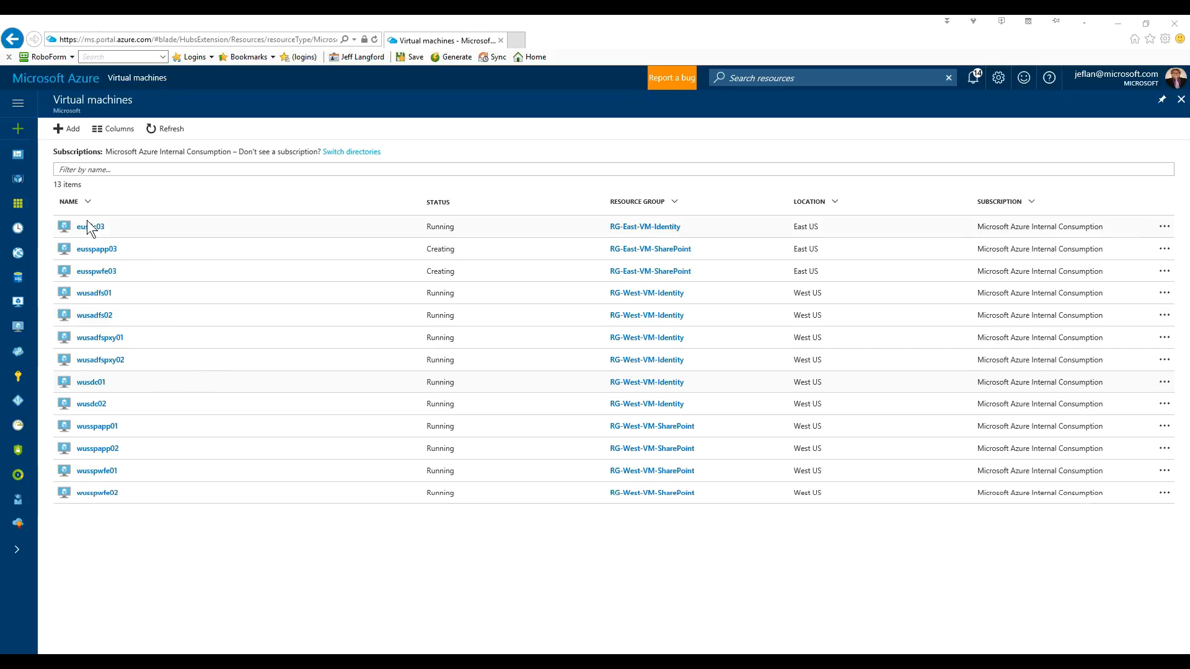
- Open wusdc01 and view its network interface wusdc01821 with private IP 10.20.1.4
click(91, 382)
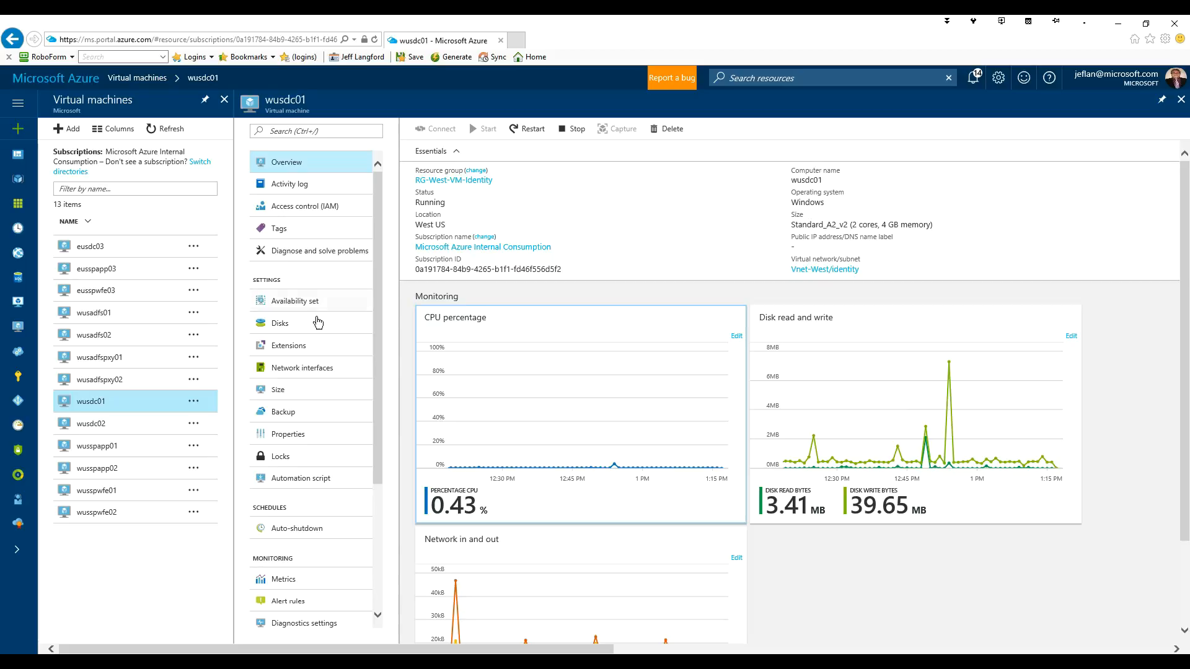
click(101, 407)
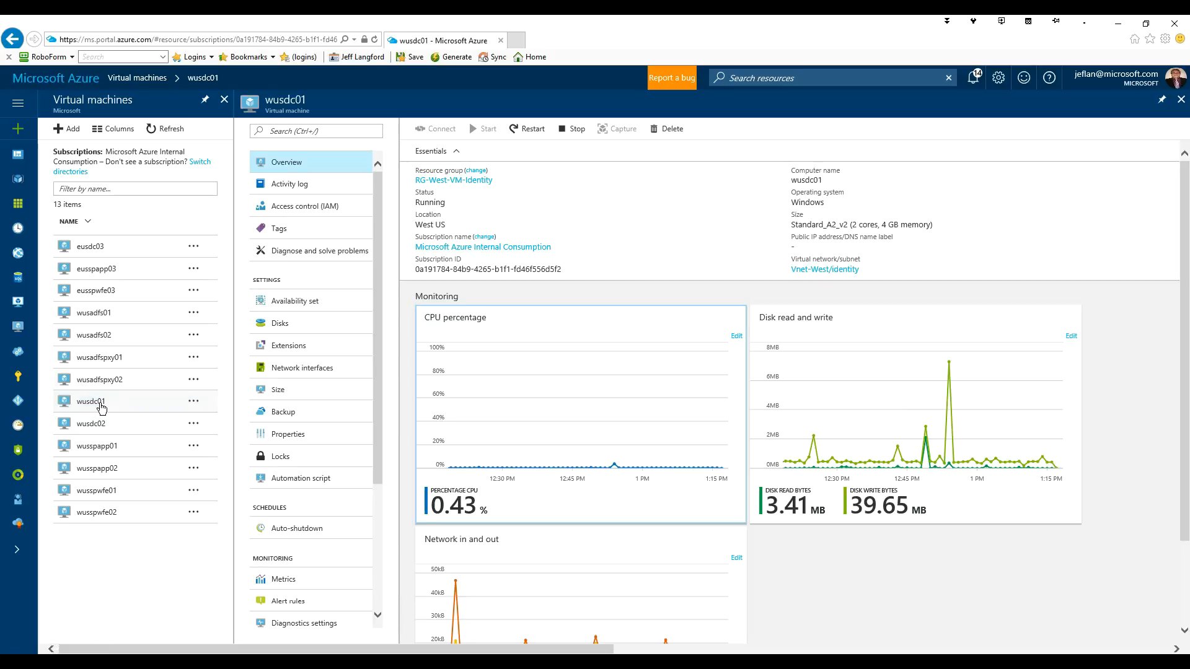
click(101, 407)
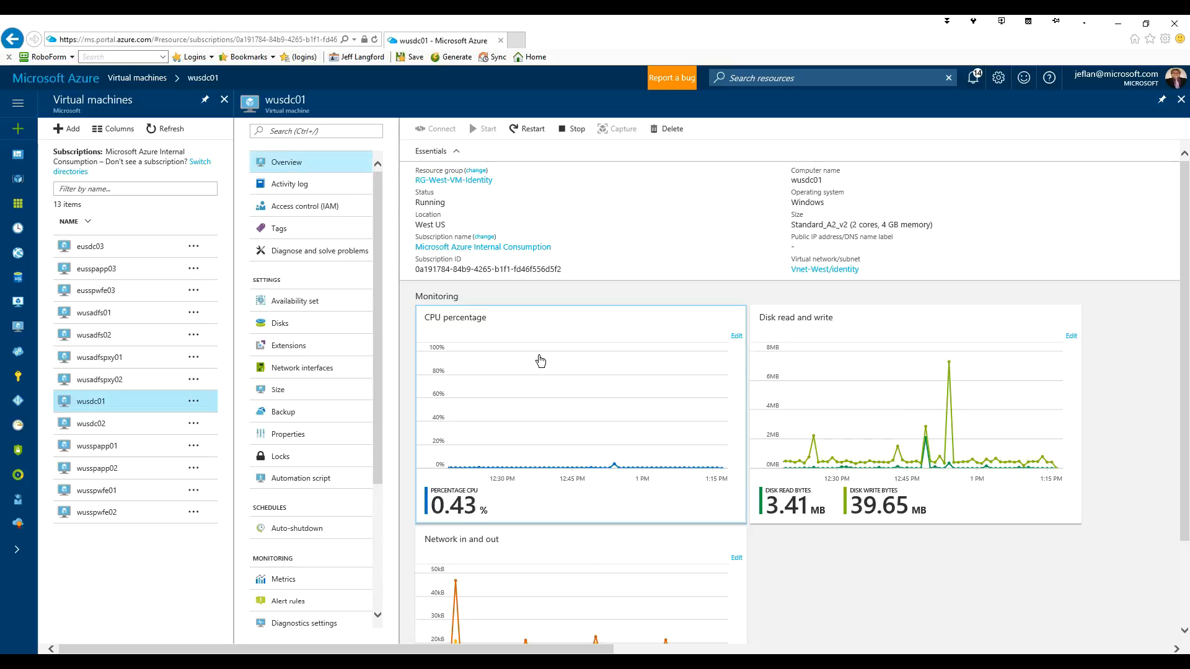
mouse_move(427, 315)
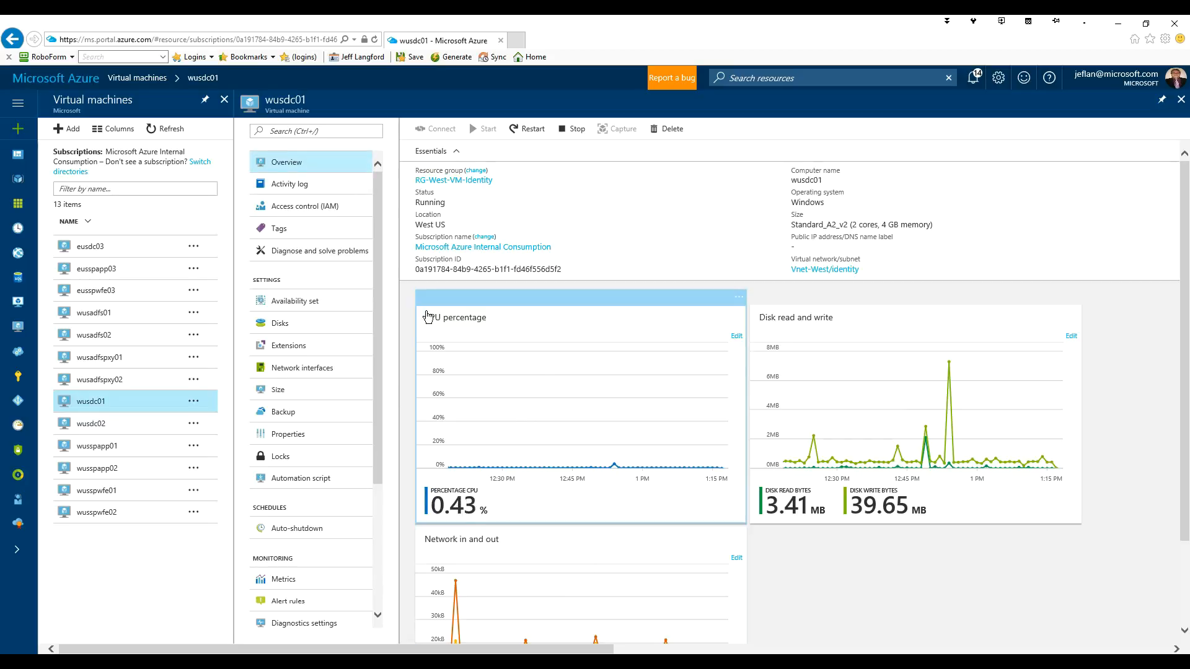
click(295, 371)
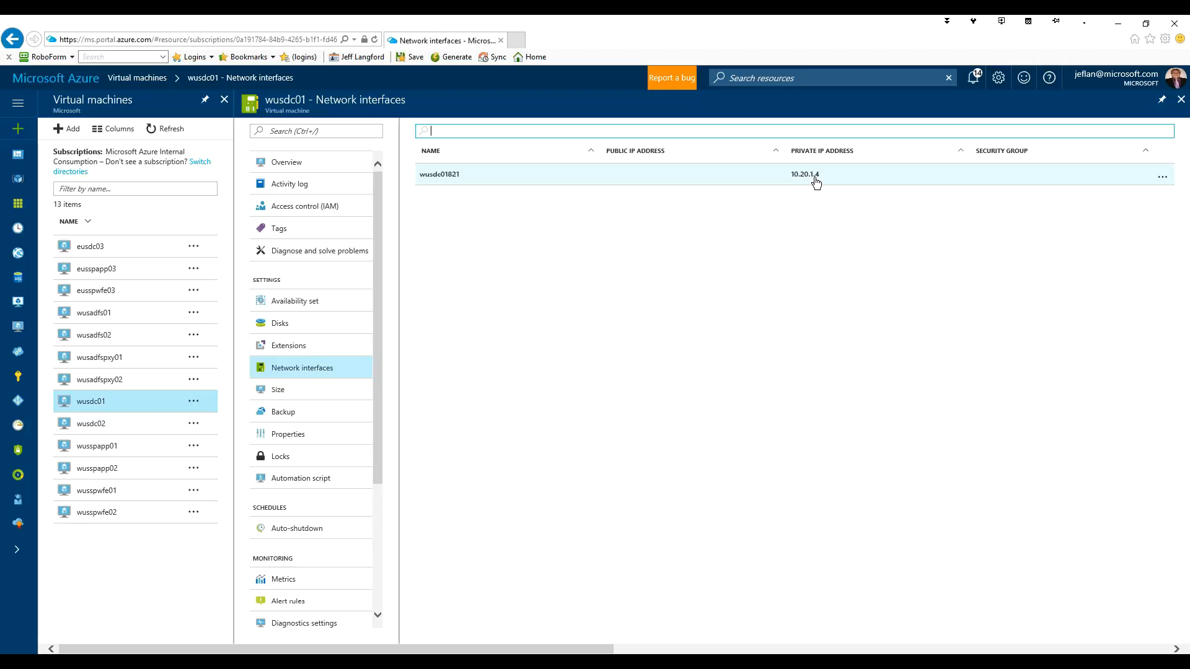
- Open ipconfig1 on wusdc01's interface wusdc01821, showing the dynamic address 10.20.1.4
click(450, 176)
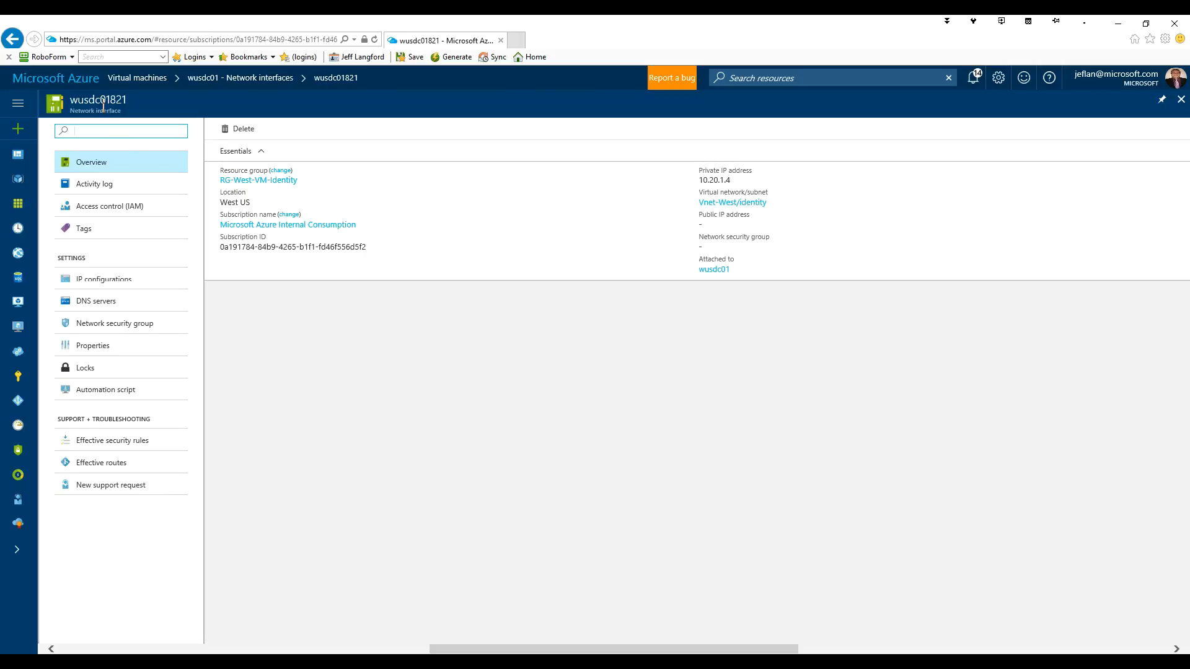
click(123, 285)
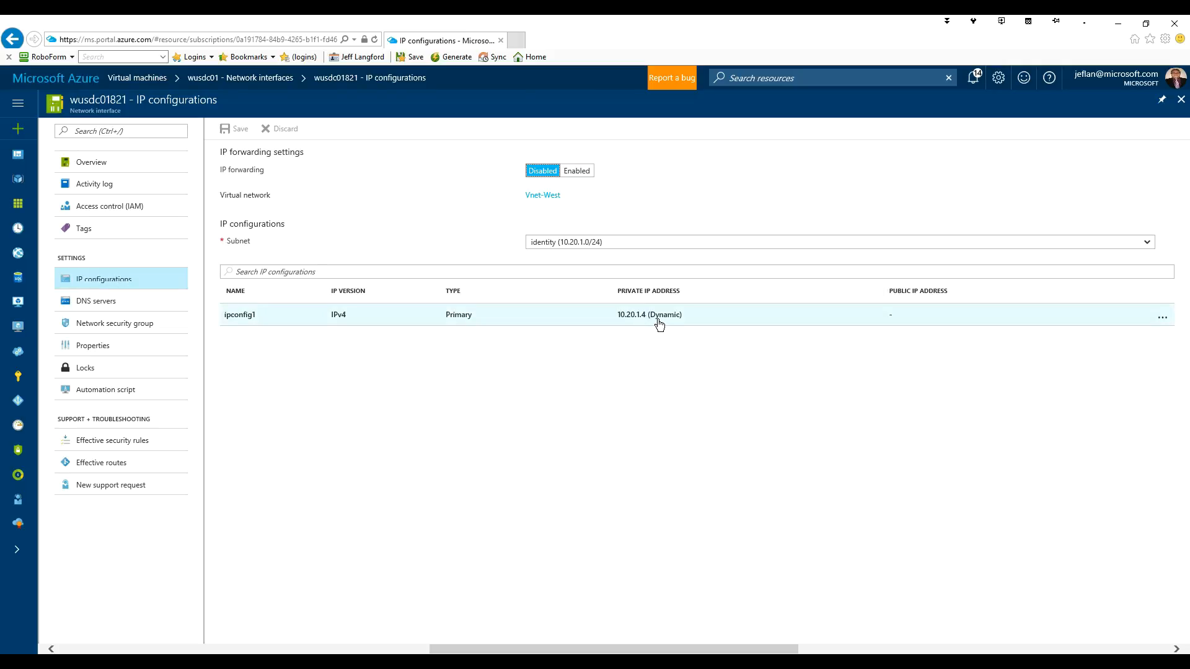
click(241, 322)
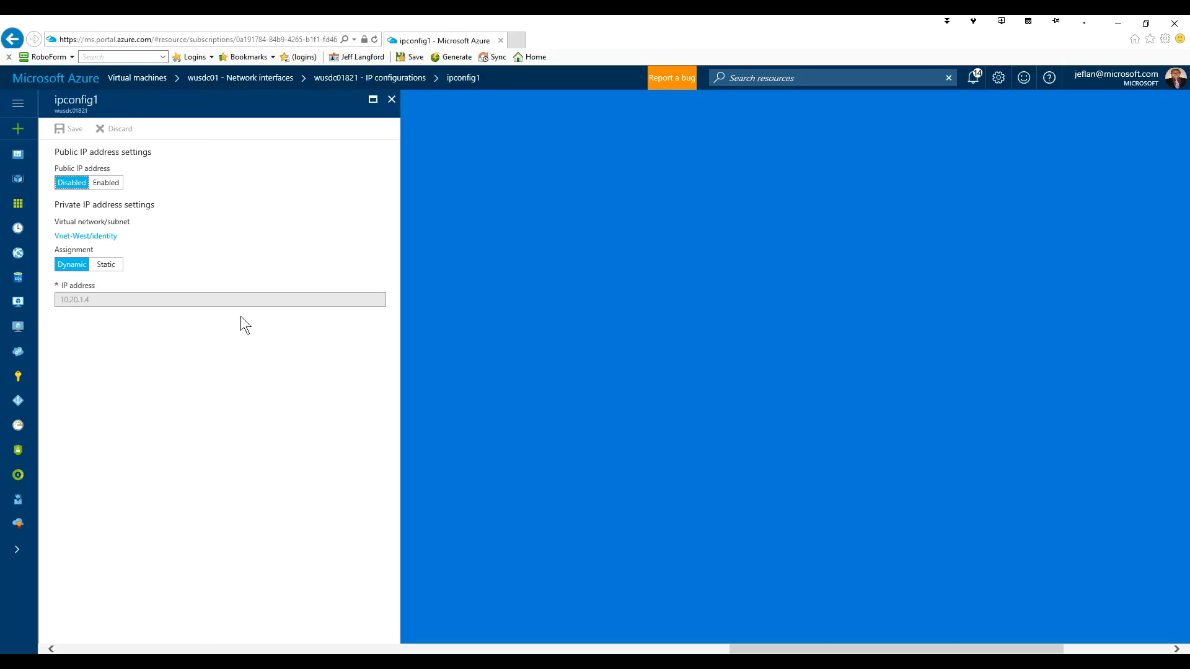
- Switch ipconfig1 to a static private IP of 10.20.1.11 and save it
click(107, 266)
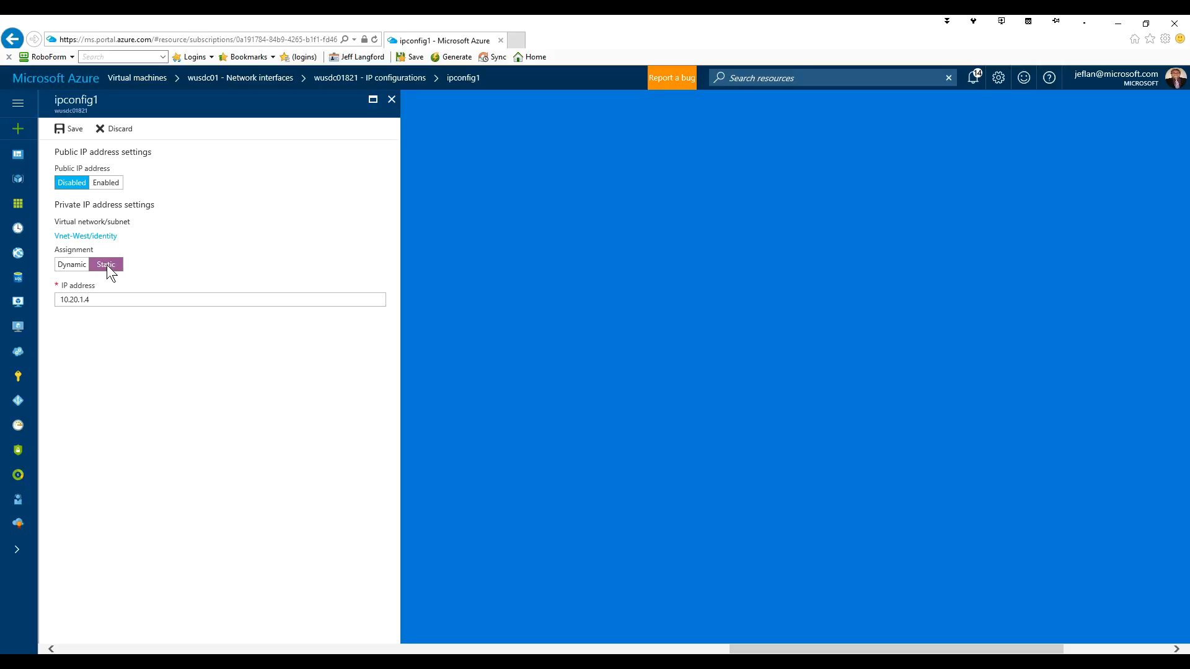
click(114, 300)
key(BackSpace)
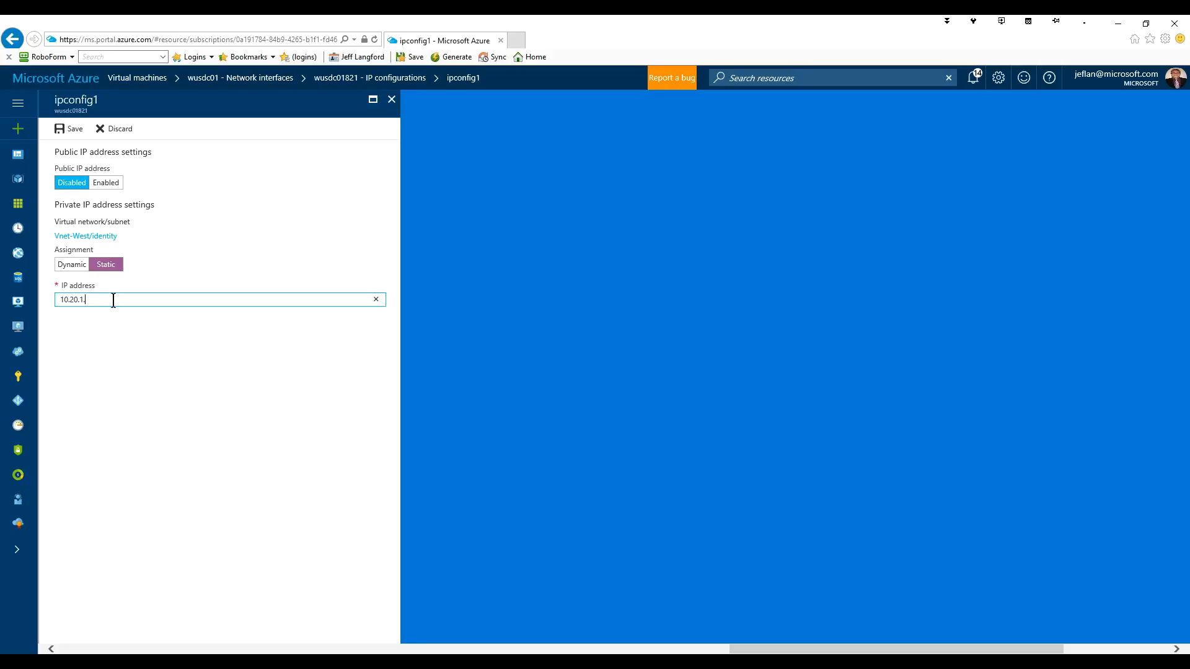
text(11)
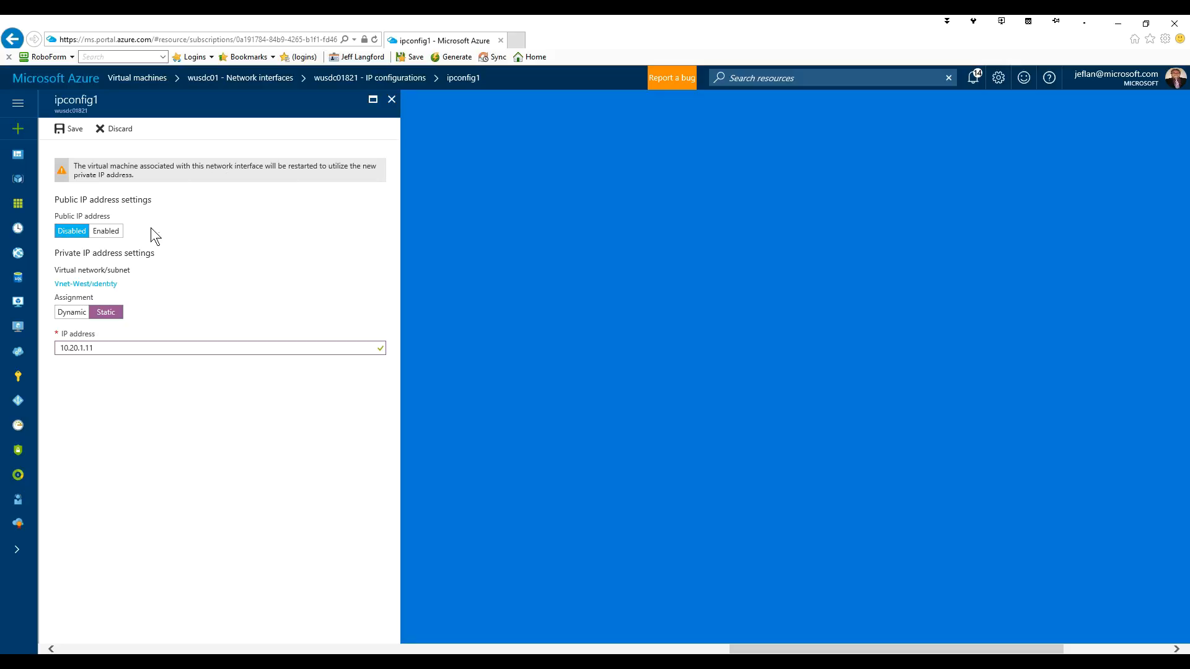
click(70, 132)
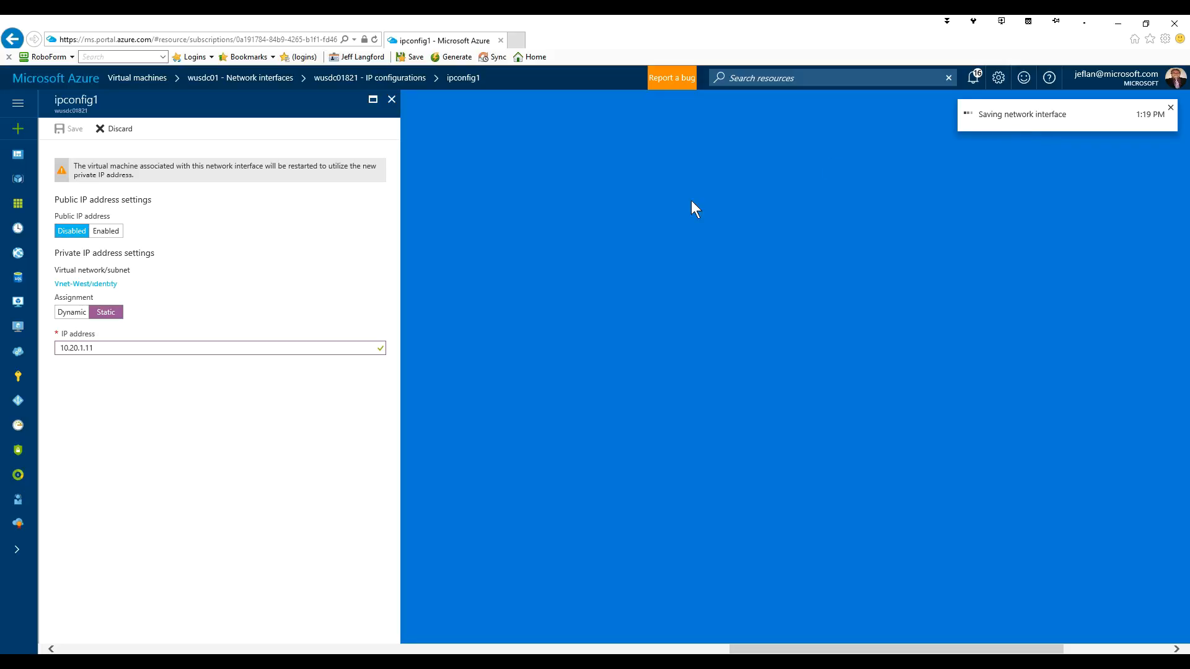
click(21, 330)
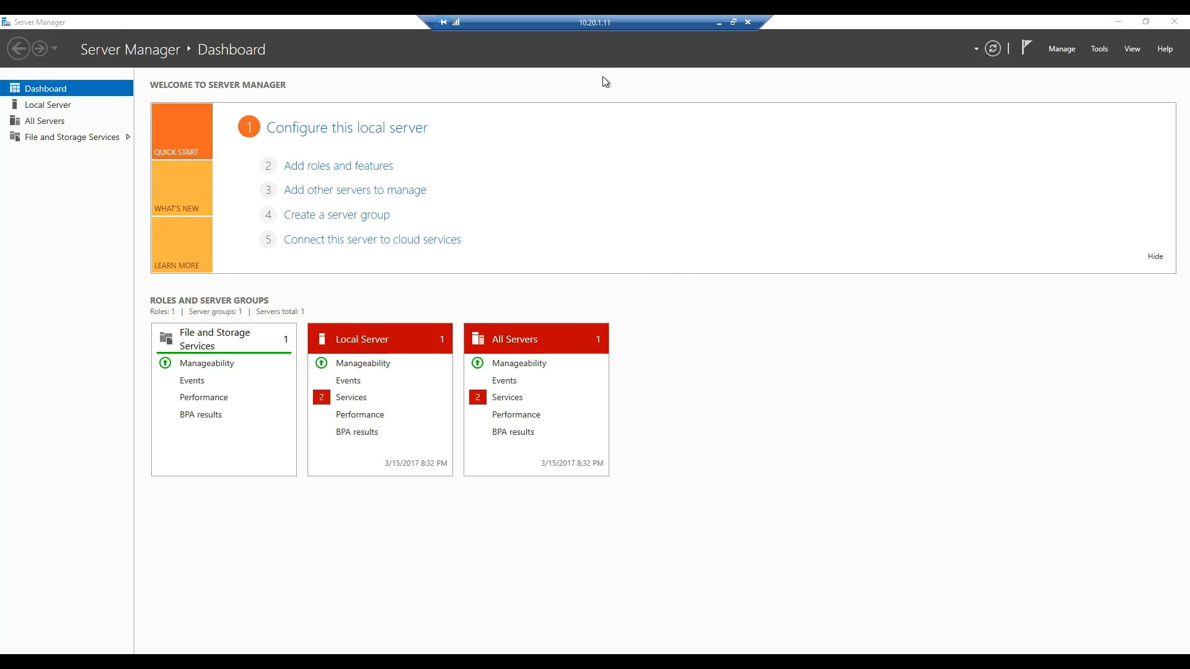
- Open System Properties for wusdc01 from Server Manager's Local Server page
click(57, 110)
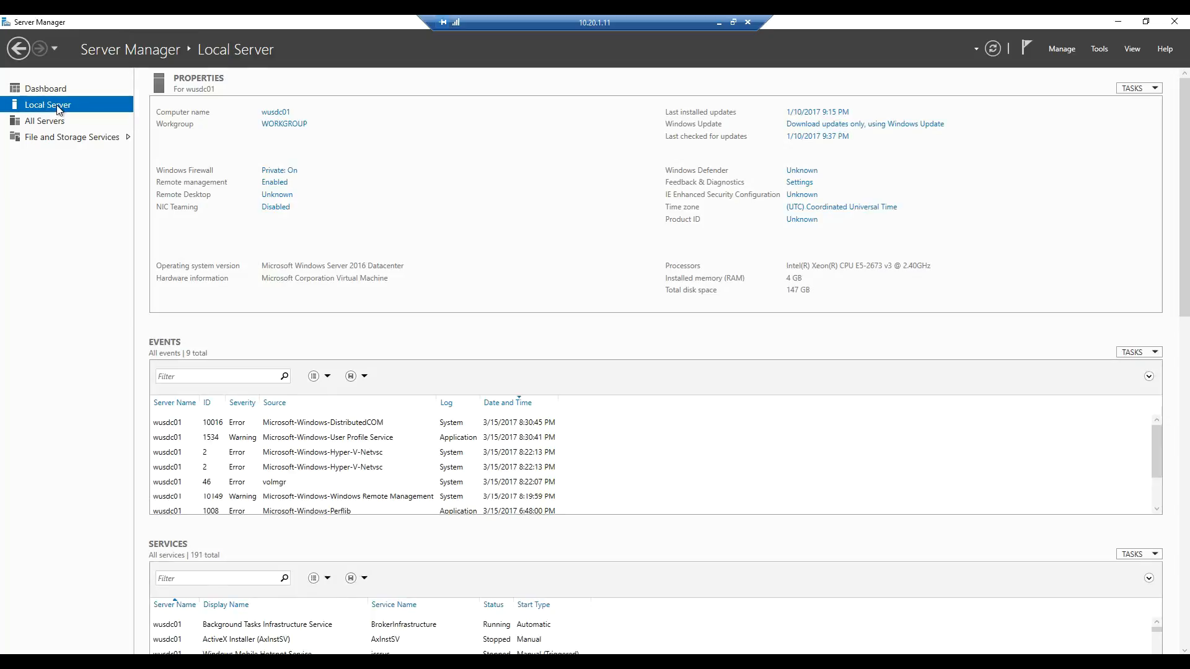
click(287, 127)
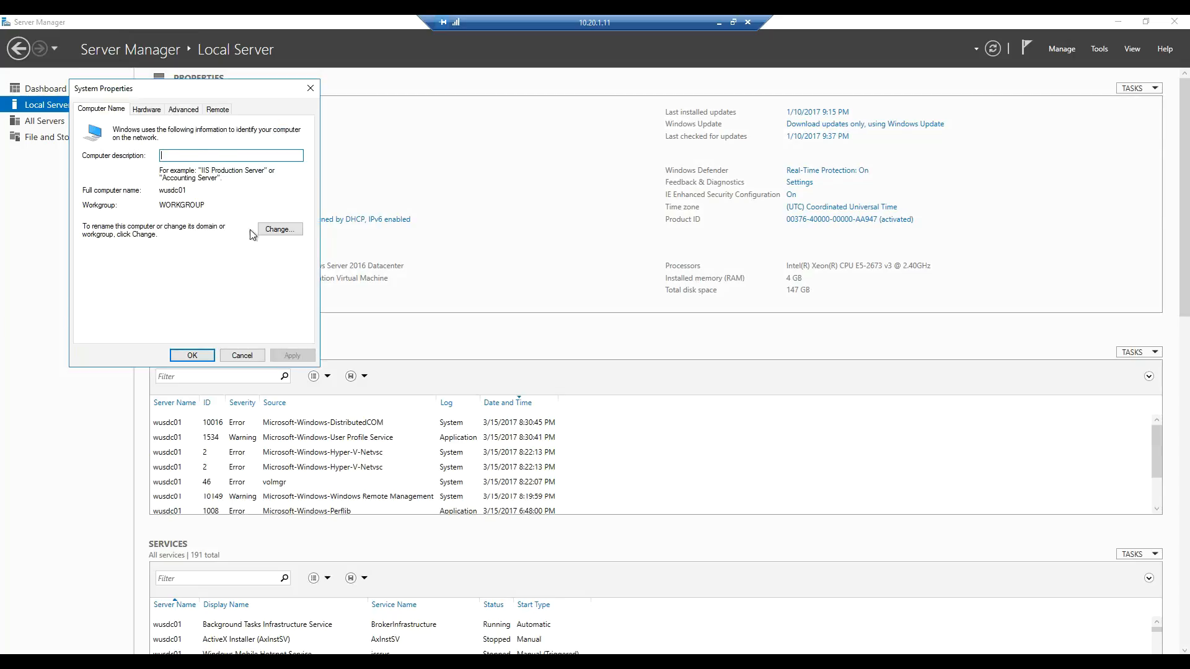
- Join wusdc01 to the jeflan.local domain using the domain administrator account and password
click(277, 229)
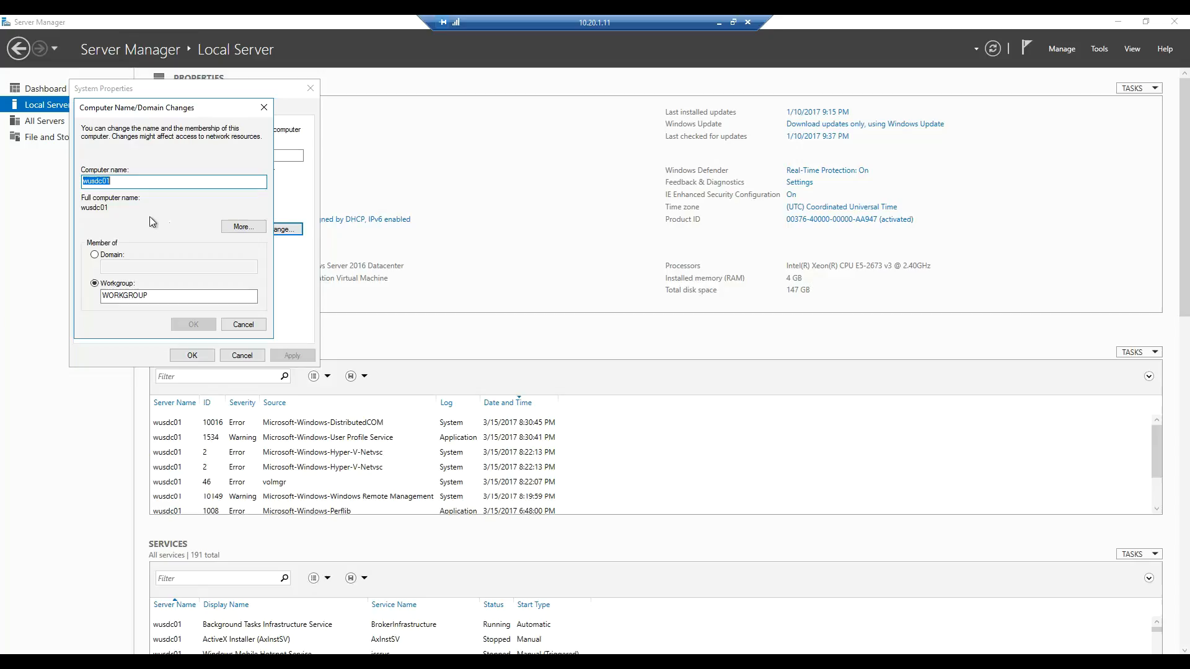
click(128, 268)
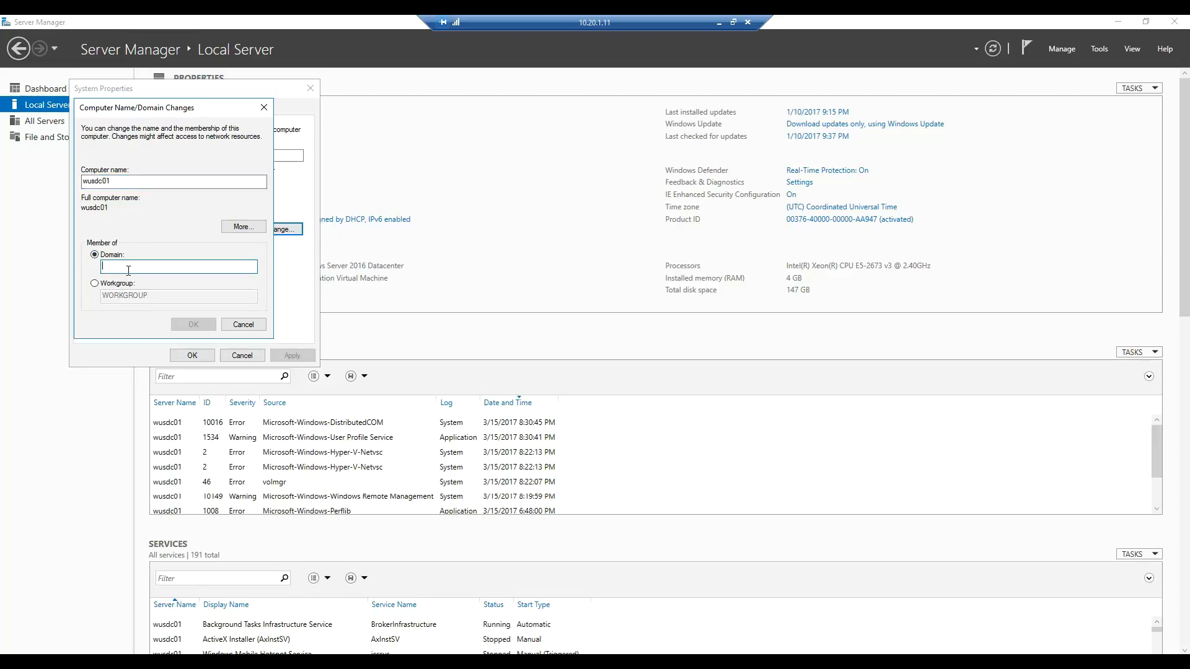
text(jeflan.loca)
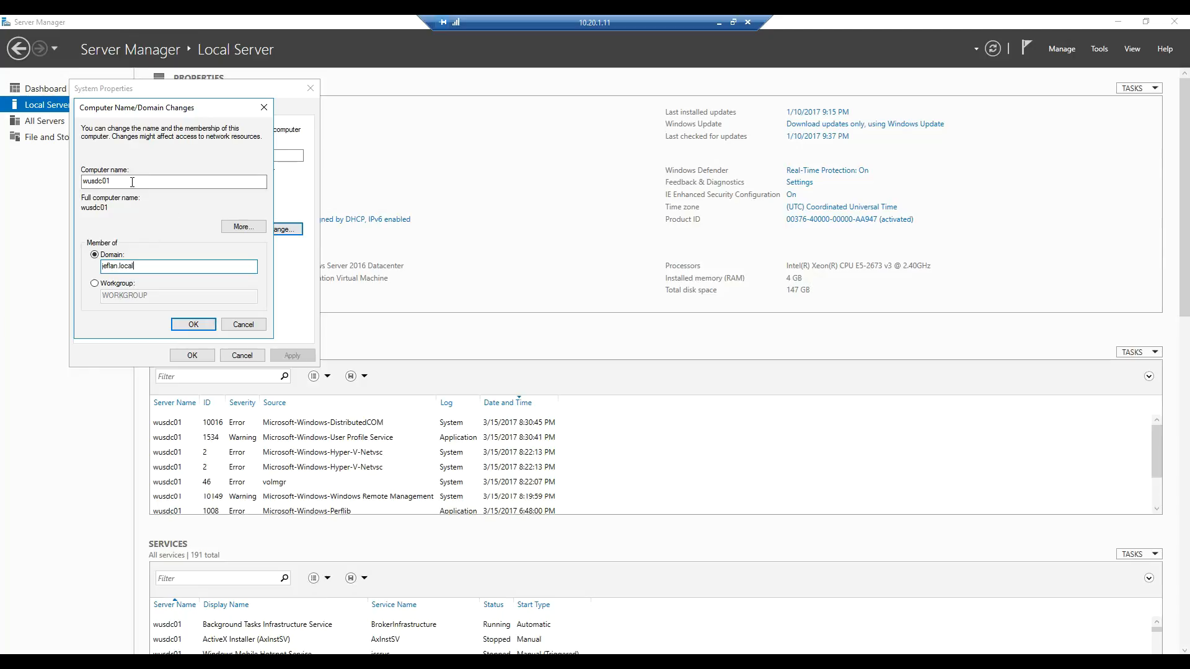
text(l)
click(194, 324)
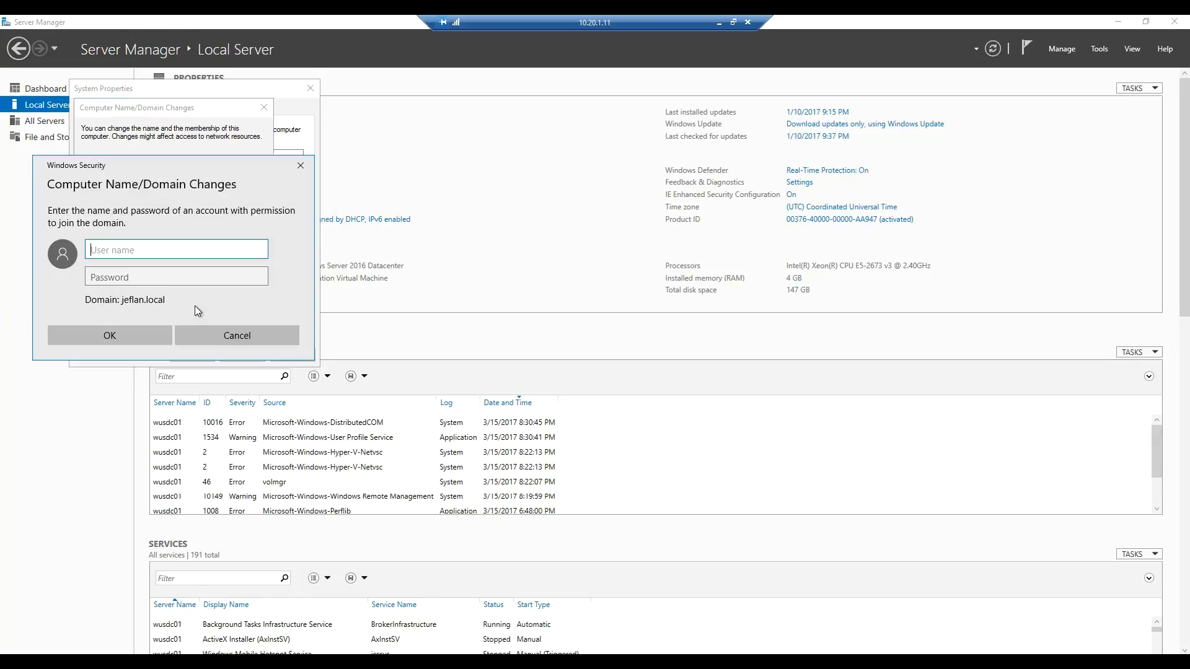
text(administrator)
key(Tab)
text(********)
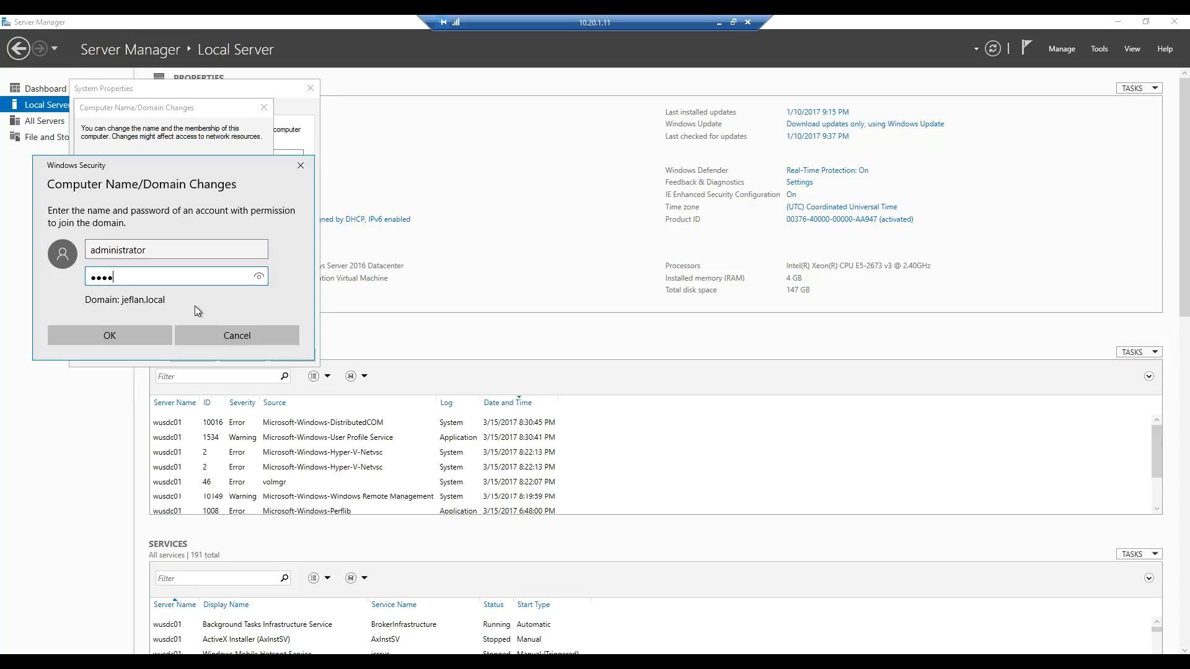
text(**)
click(96, 334)
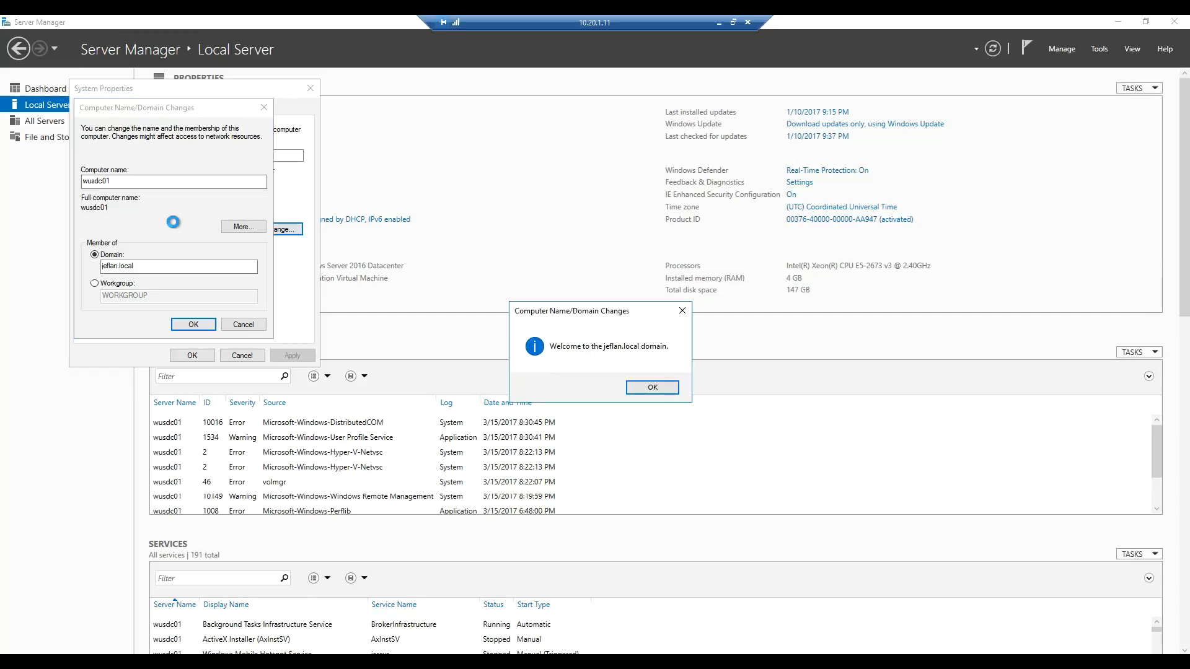
- Acknowledge the domain welcome and restart the server to apply the change
click(645, 391)
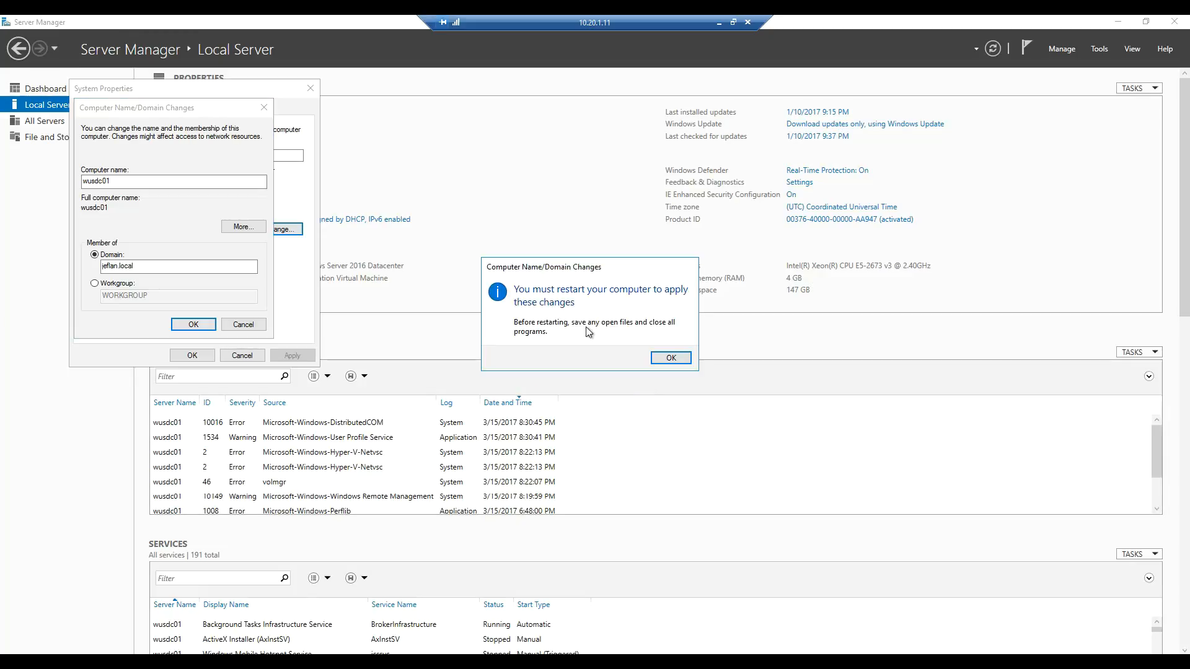
click(670, 358)
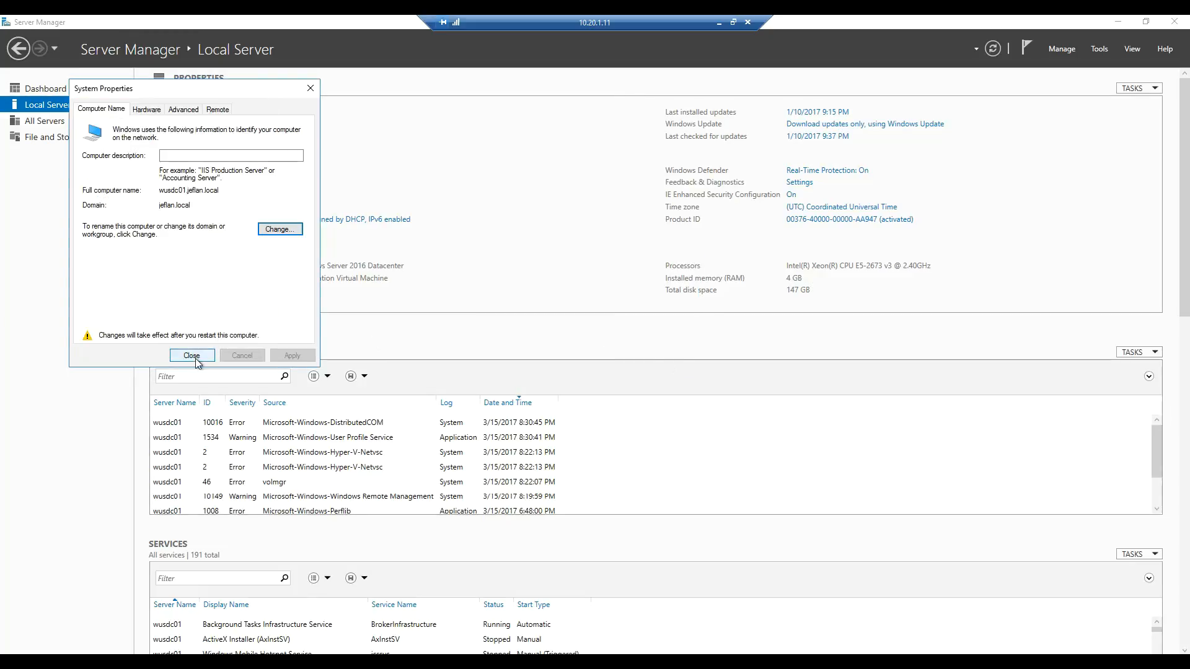
click(196, 359)
click(602, 353)
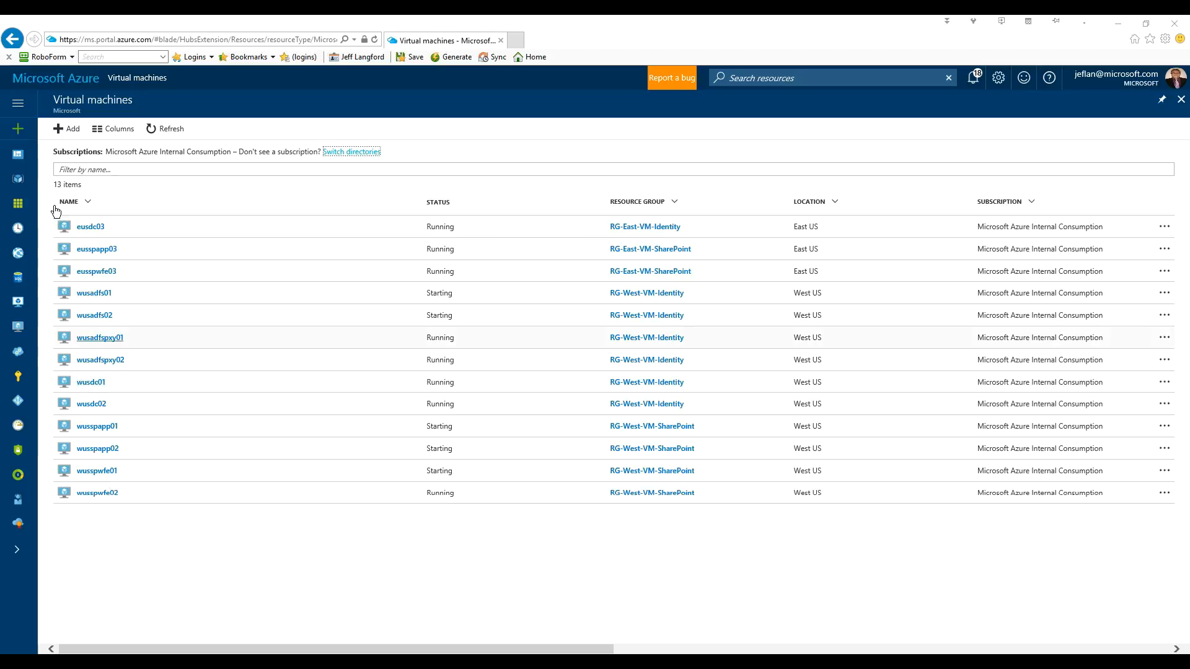
- Open Vnet-West from All resources and view its custom DNS servers 10.10.10.11 and 10.10.10.12
click(22, 206)
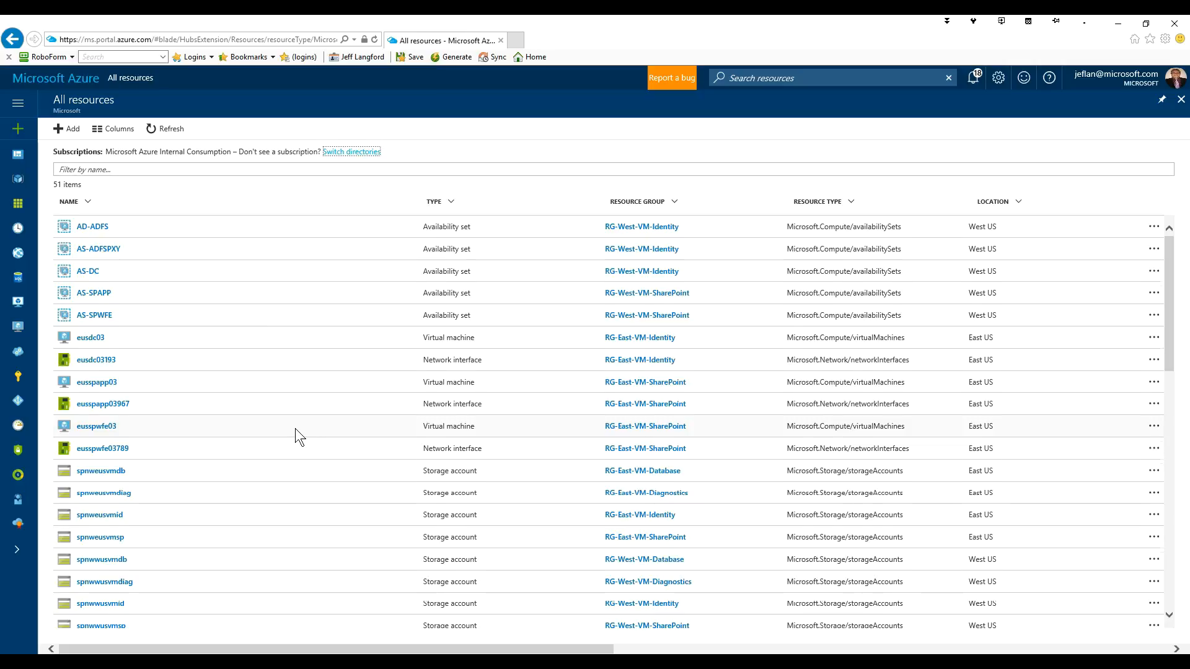
scroll(295, 429, down, 4)
scroll(295, 426, down, 2)
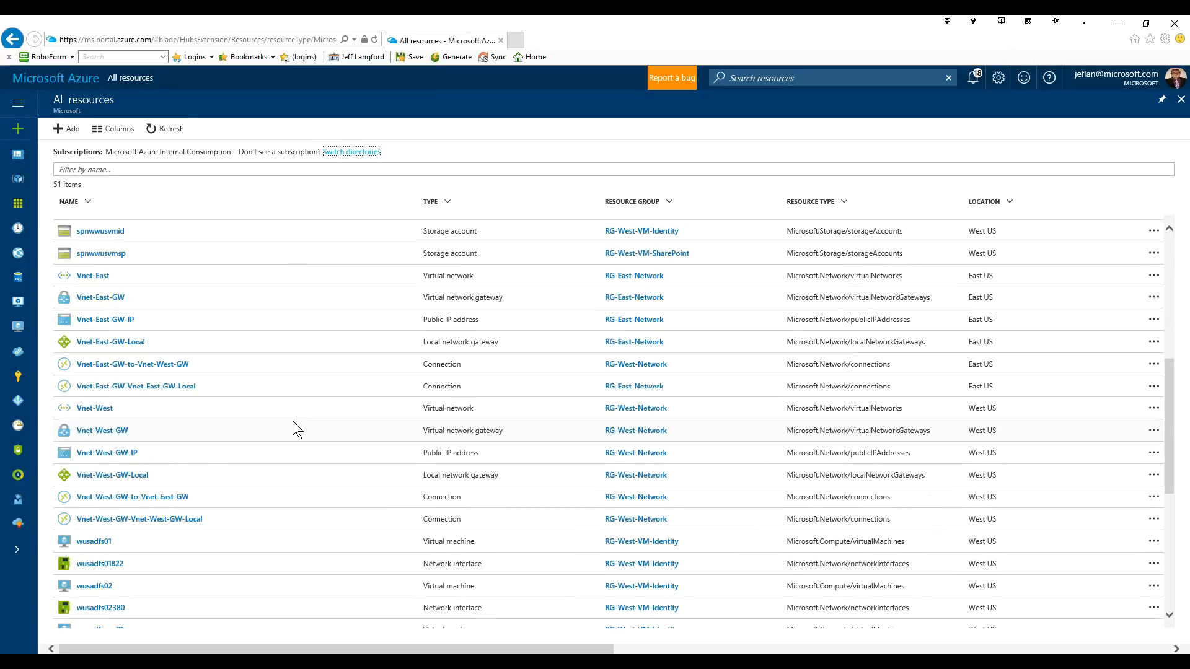
click(104, 411)
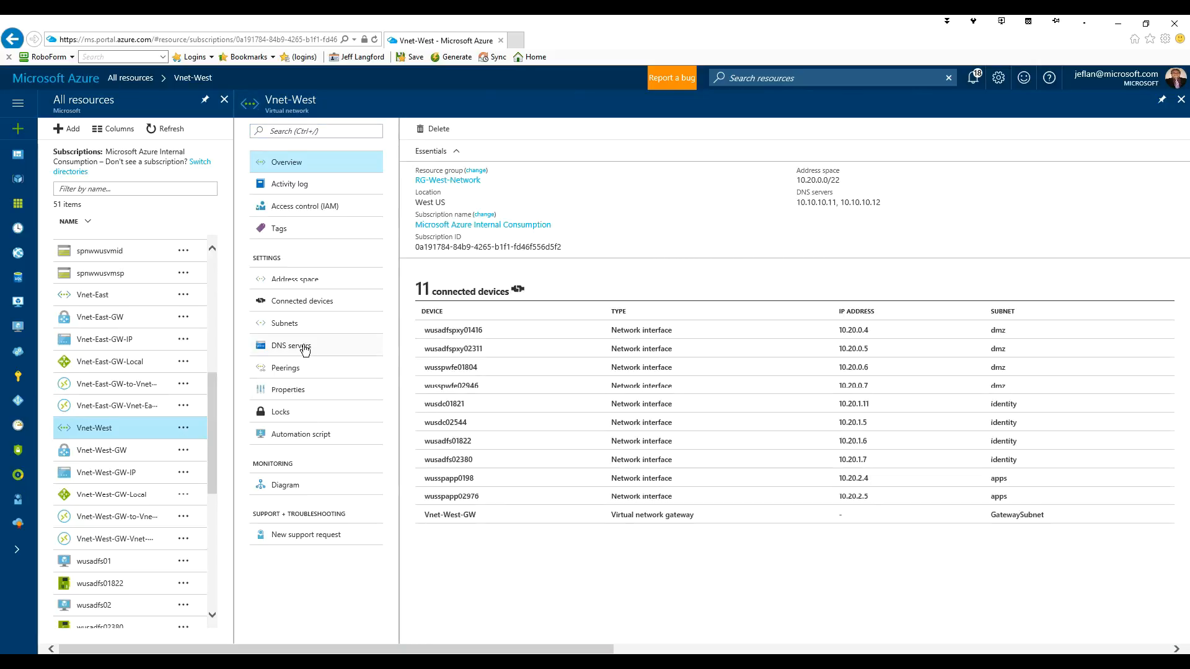
click(304, 351)
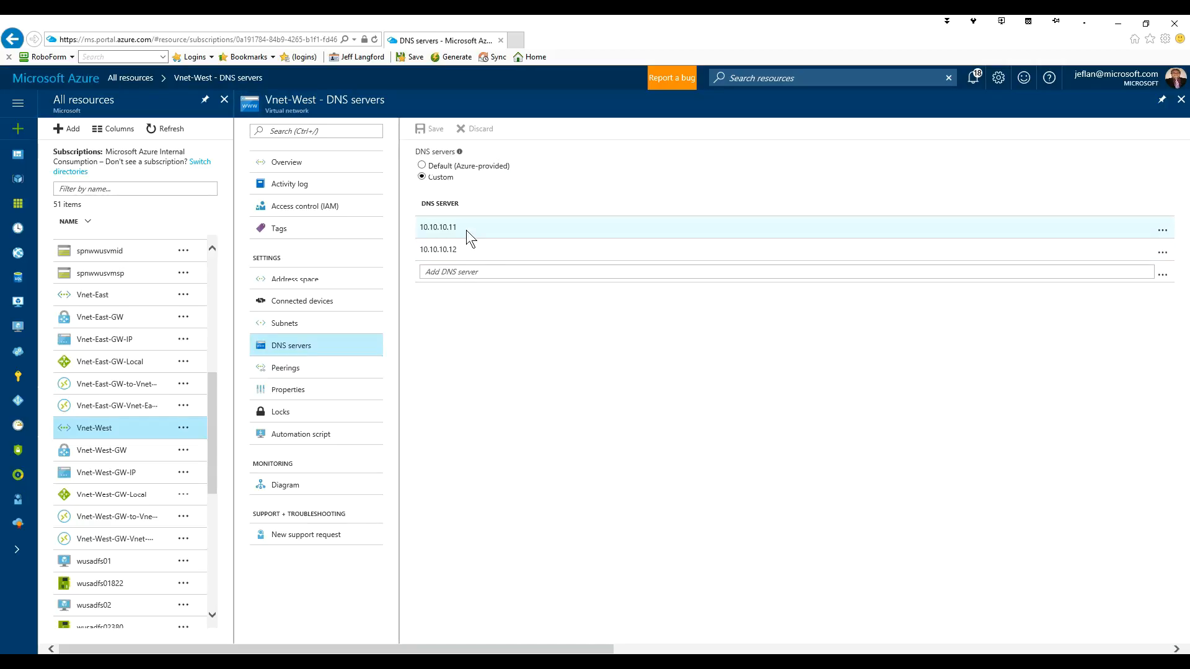
- Change Vnet-West's custom DNS servers to 10.20.2.11 and 10.20.1.12 and save
click(467, 230)
click(437, 227)
key(BackSpace)
text(2)
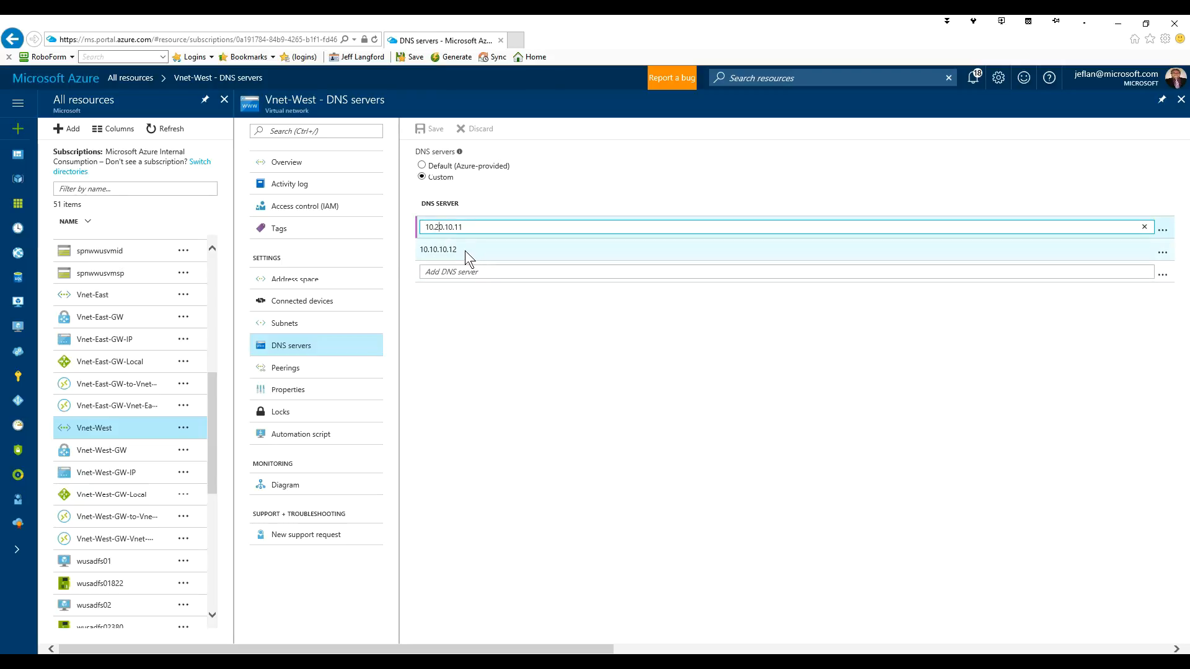
drag(445, 227, 449, 227)
text(2)
click(466, 249)
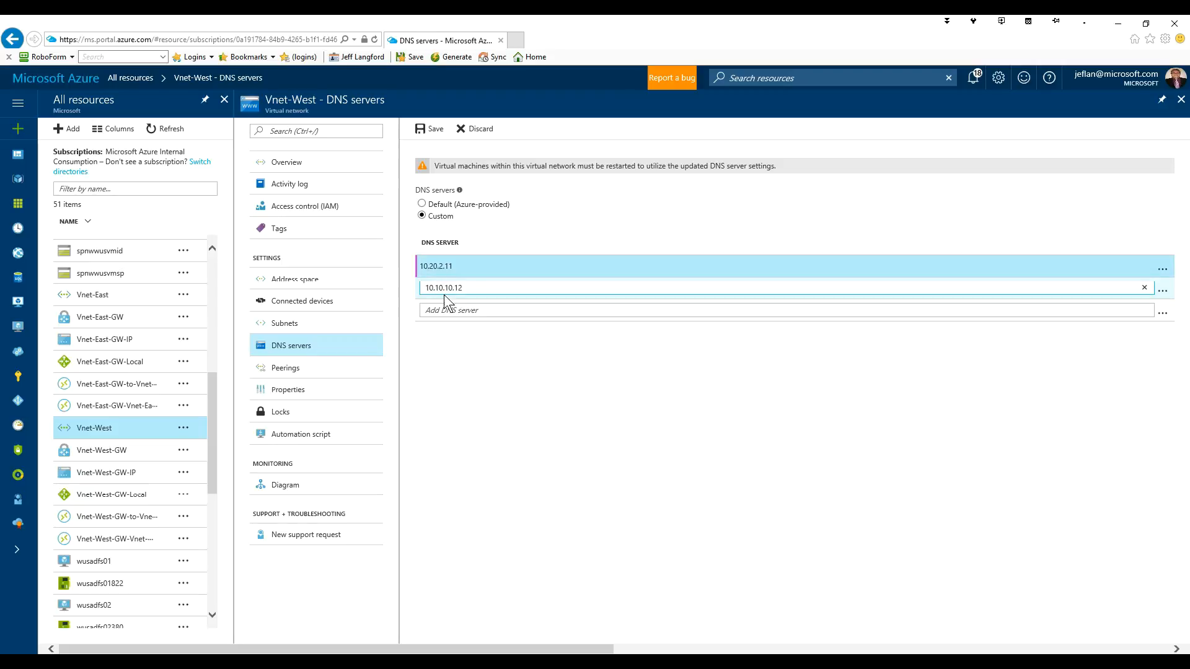
text(2)
key(Delete)
click(471, 355)
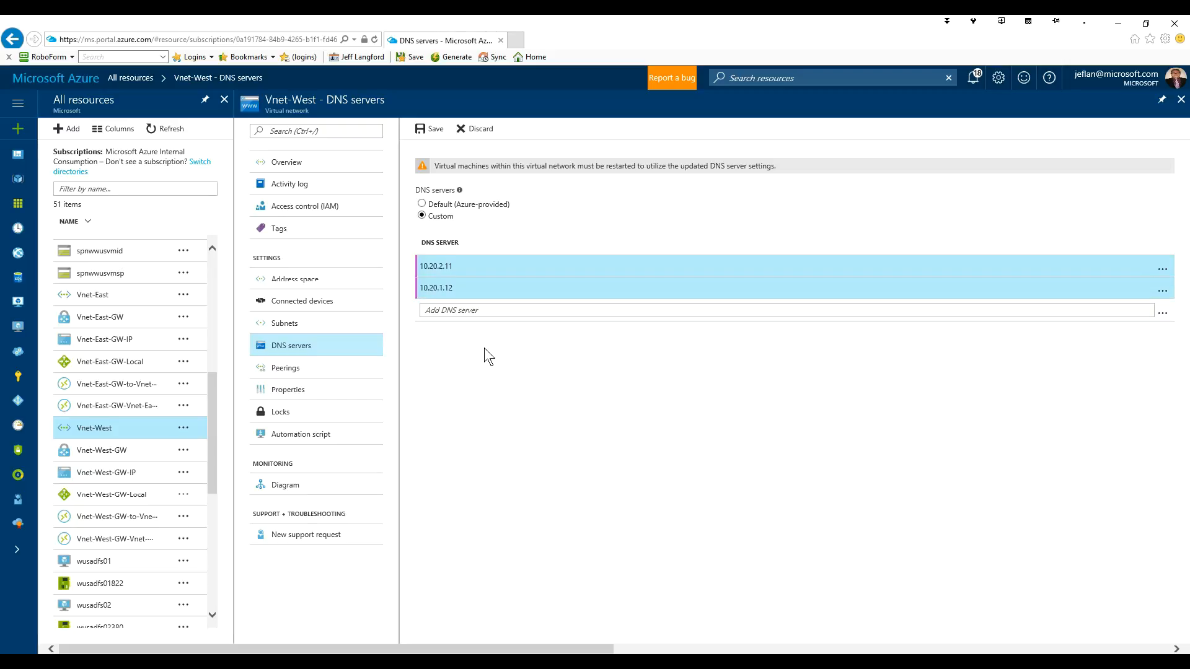
click(434, 128)
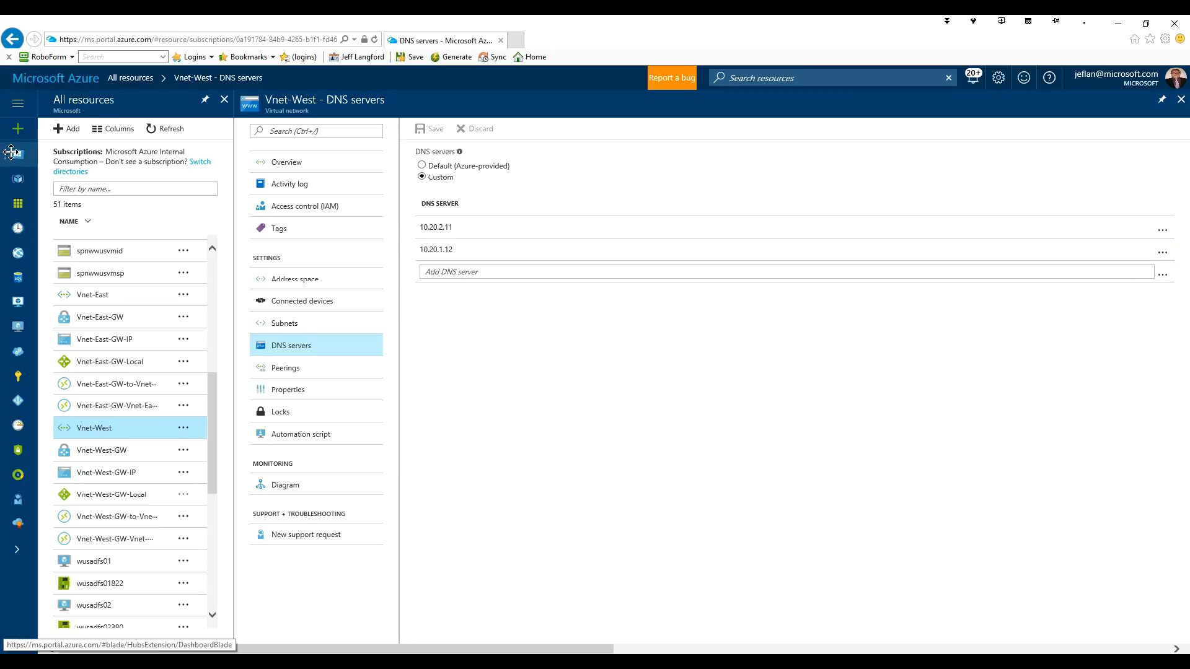
- Return to the Azure dashboard and bring up the Virtual machines list
click(39, 83)
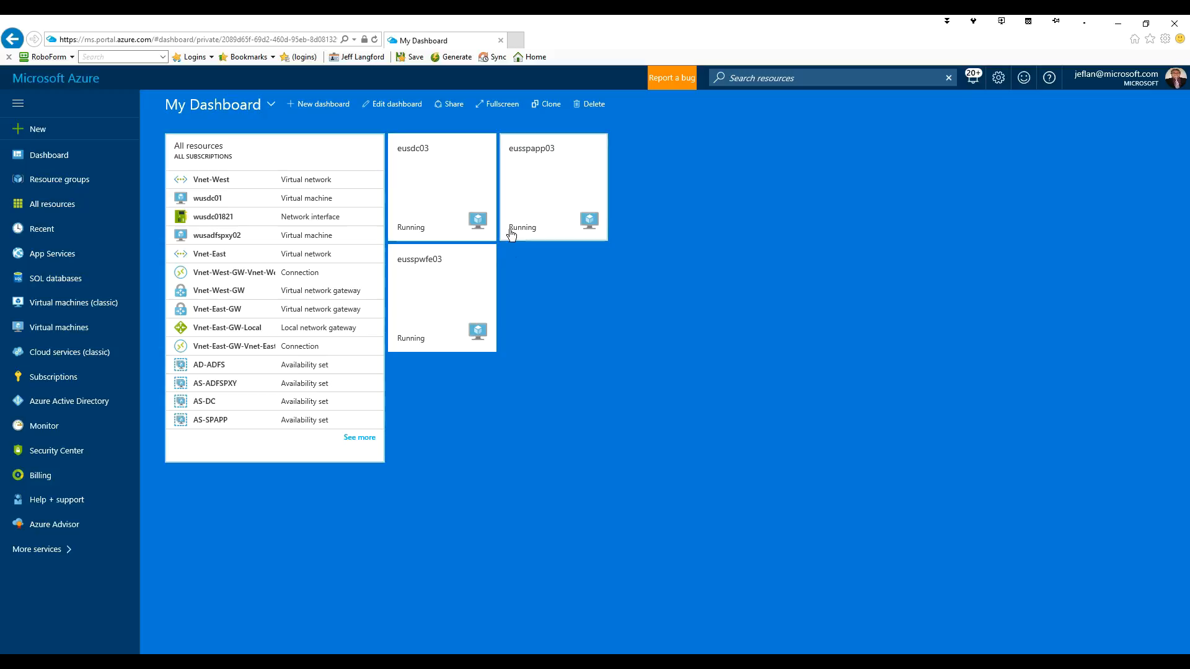
mouse_move(445, 286)
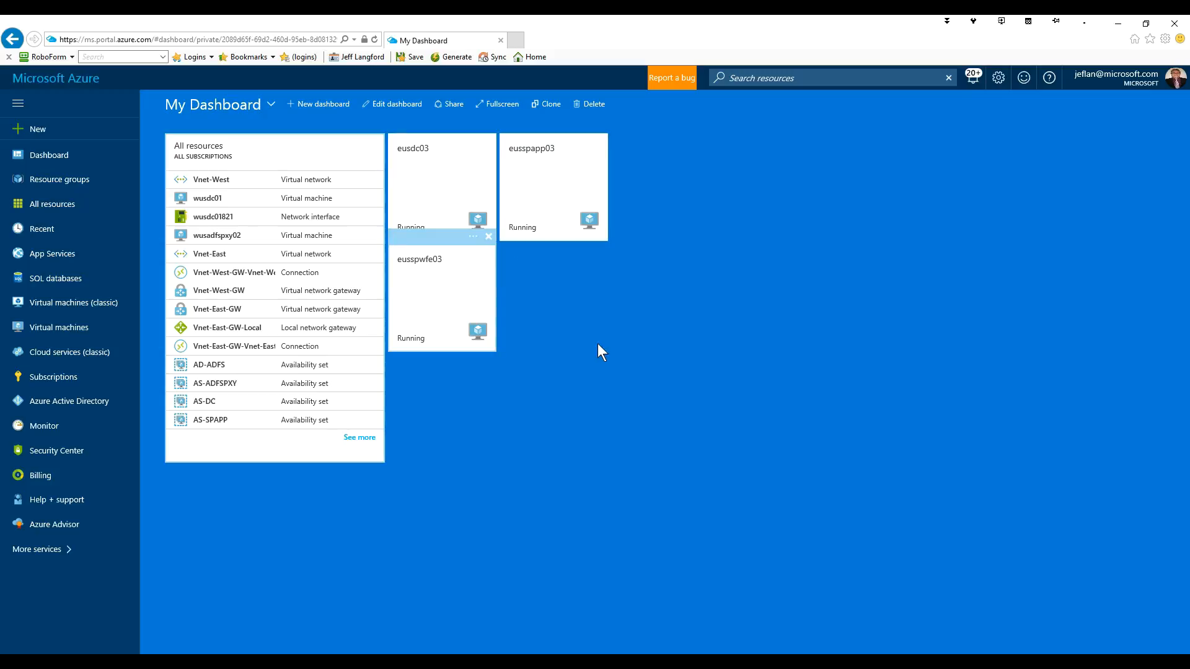
click(61, 329)
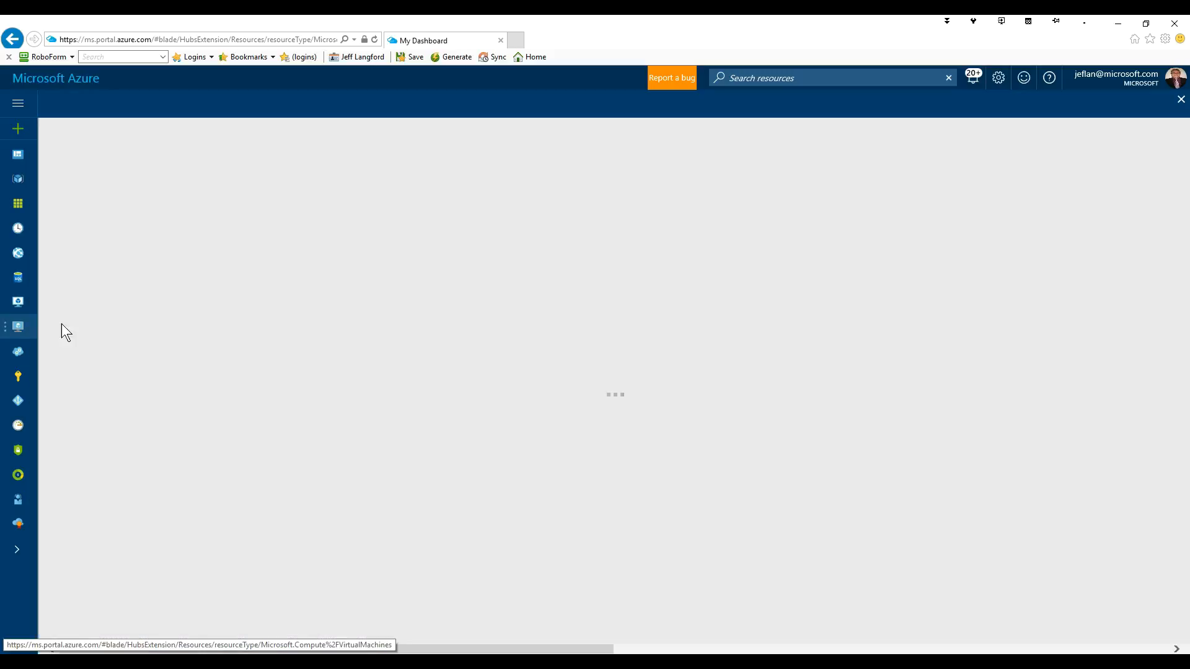